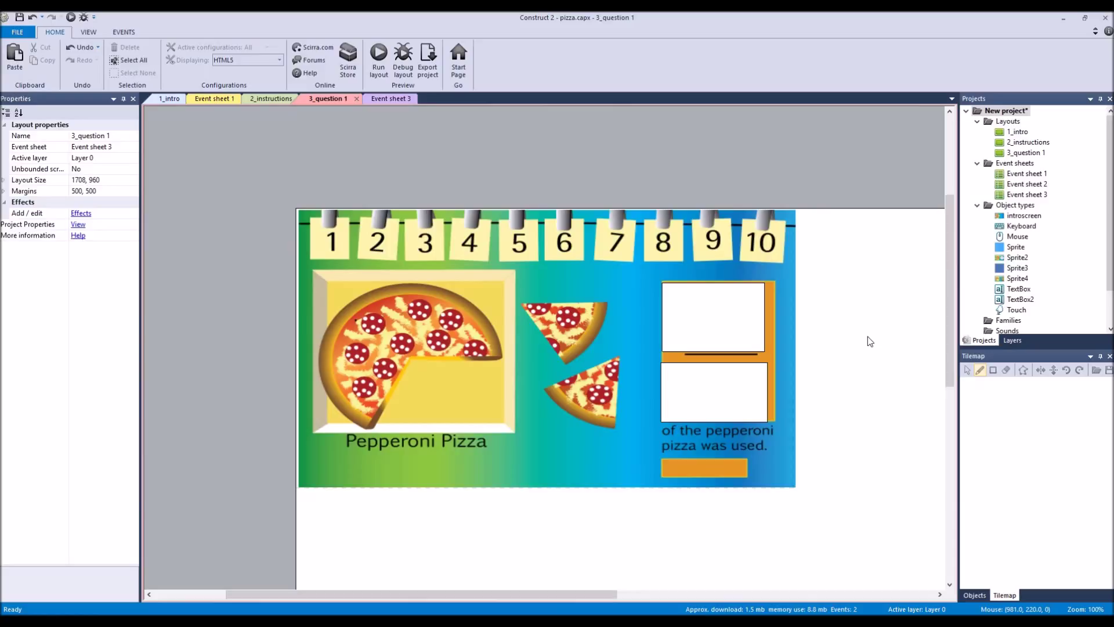
Switch to the 1_intro layout to show the Pizza Party – Fraction Practice title screen
left_click(166, 99)
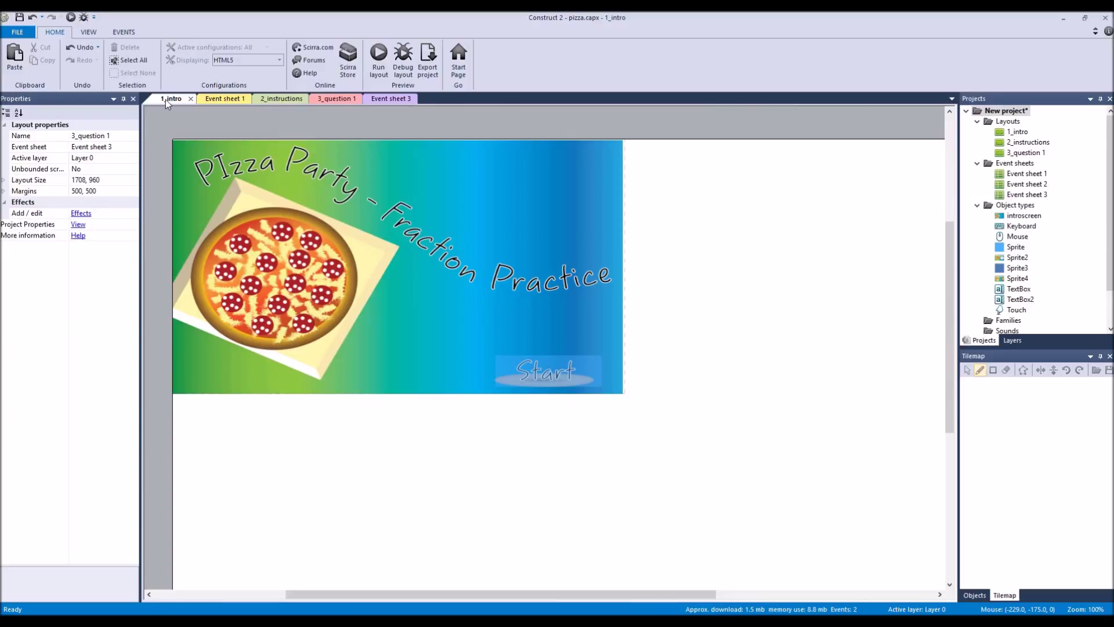
Close Event sheet 1 and Event sheet 3, leaving only the three layout tabs open
left_click(221, 100)
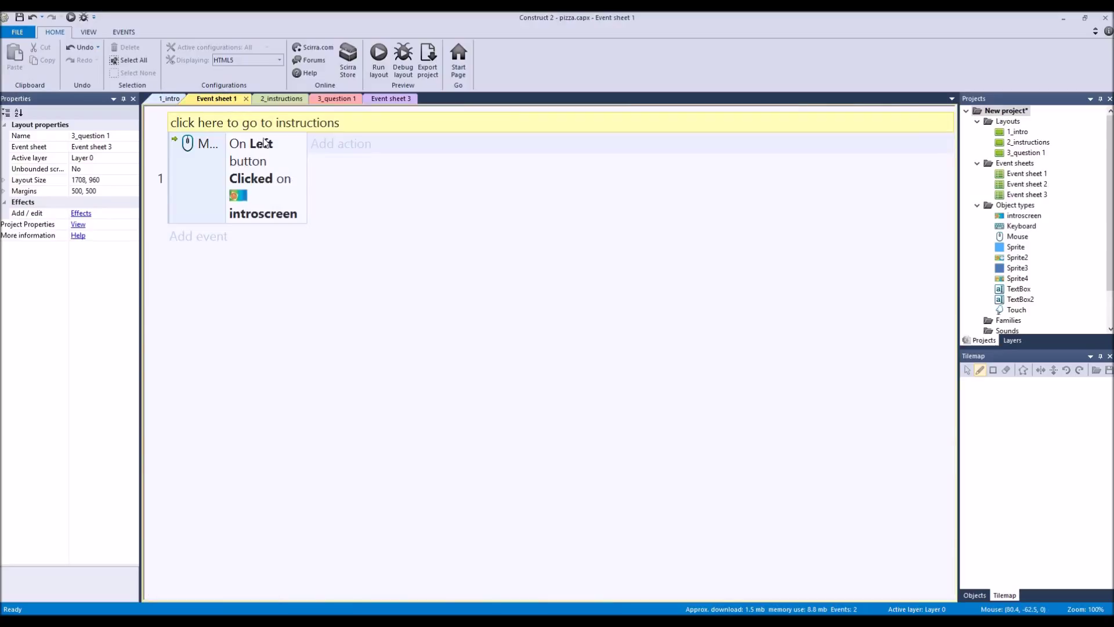
left_click(182, 102)
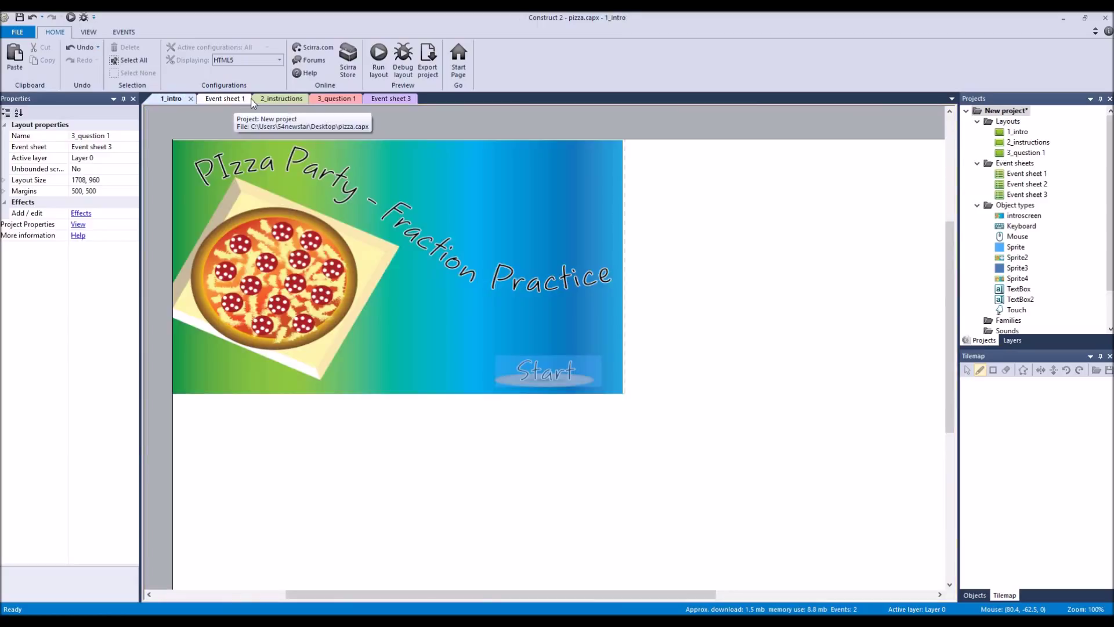
left_click(232, 100)
left_click(249, 98)
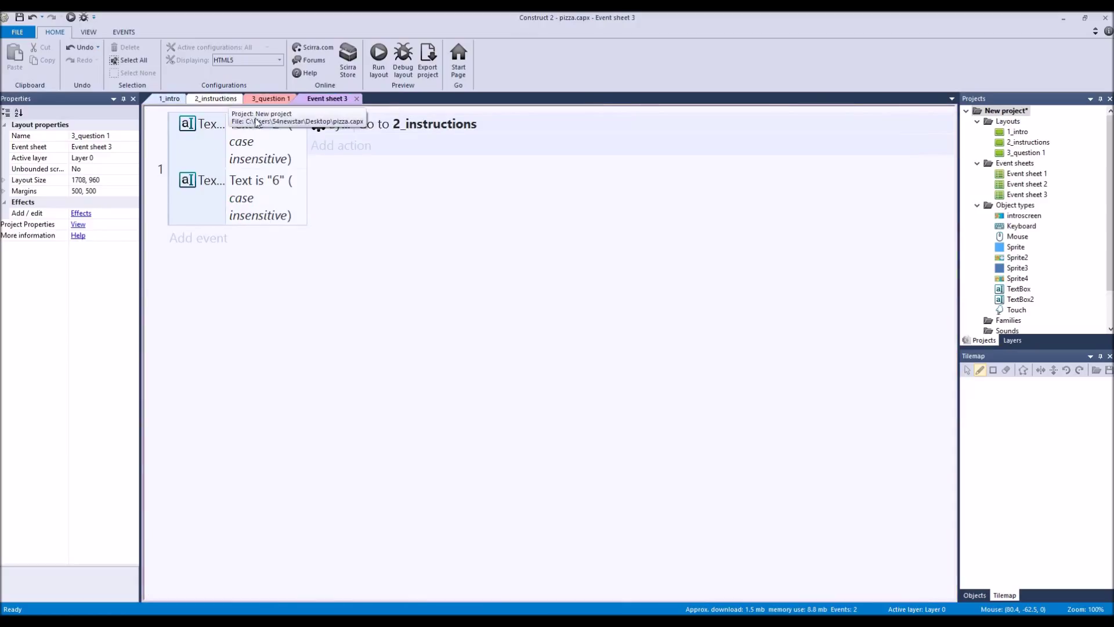
left_click(356, 99)
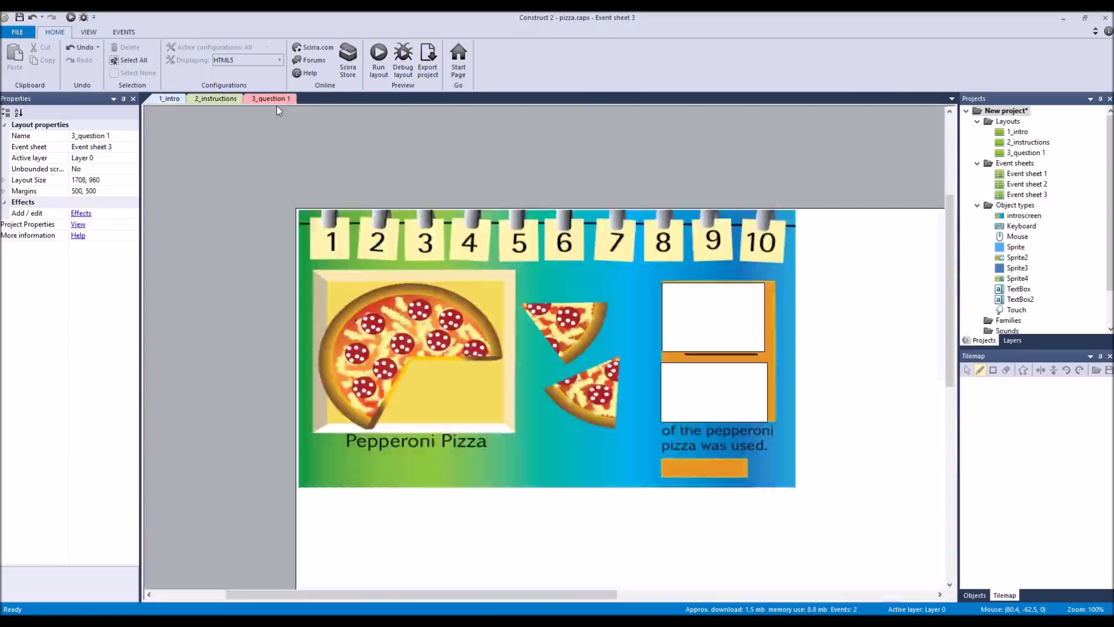
left_click(220, 97)
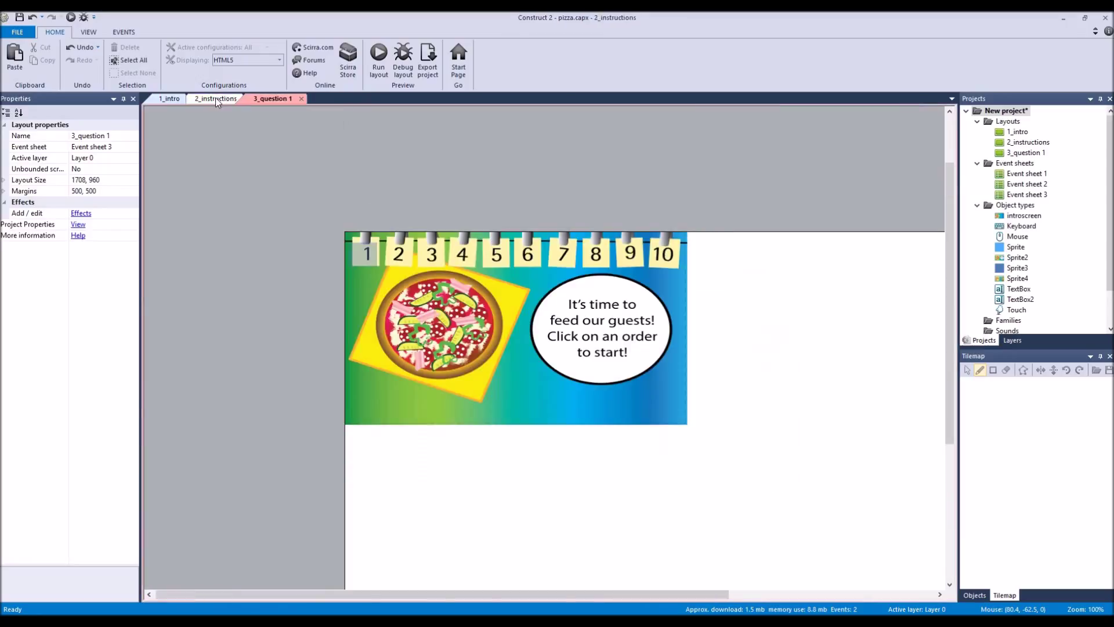
left_click(267, 101)
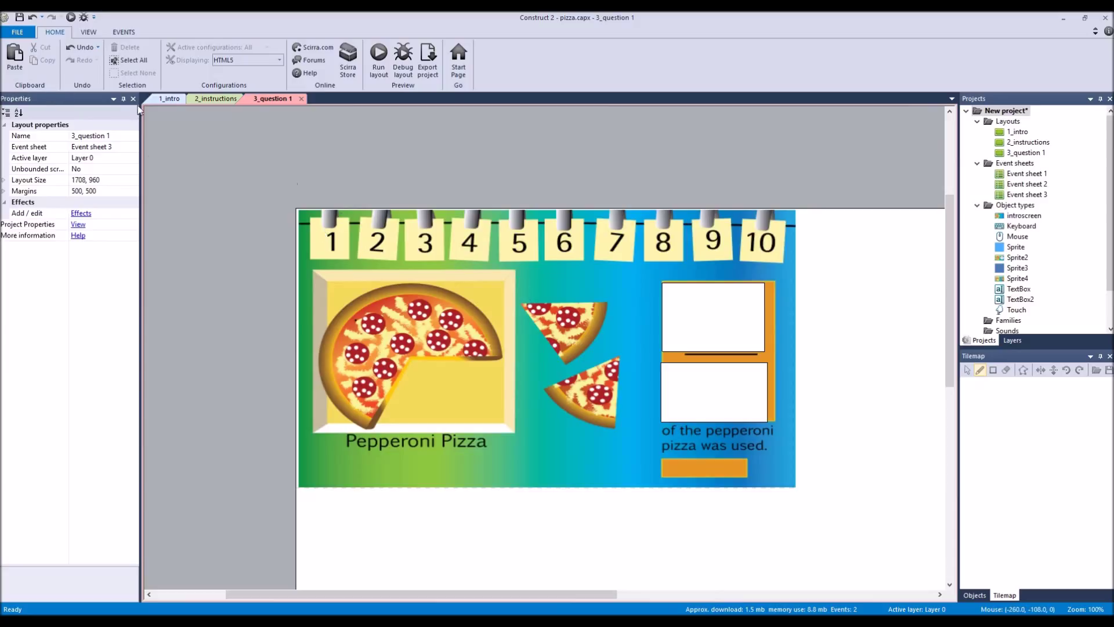
Inspect the 1_intro layout's Start button, Event sheet 1 and intro background
left_click(169, 99)
left_click(562, 381)
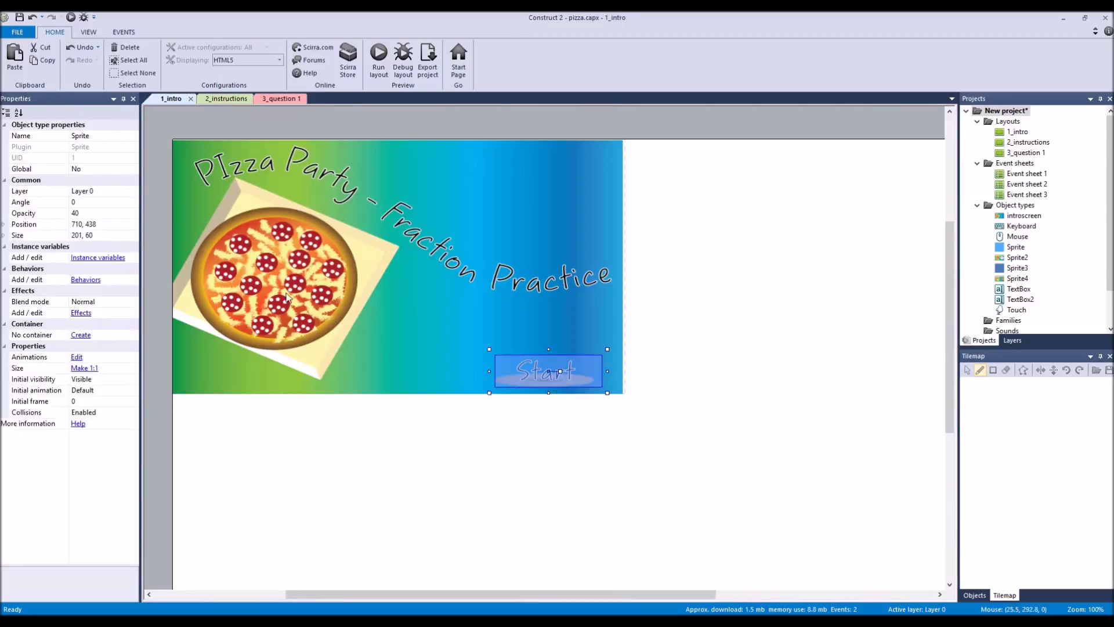
left_click(1008, 176)
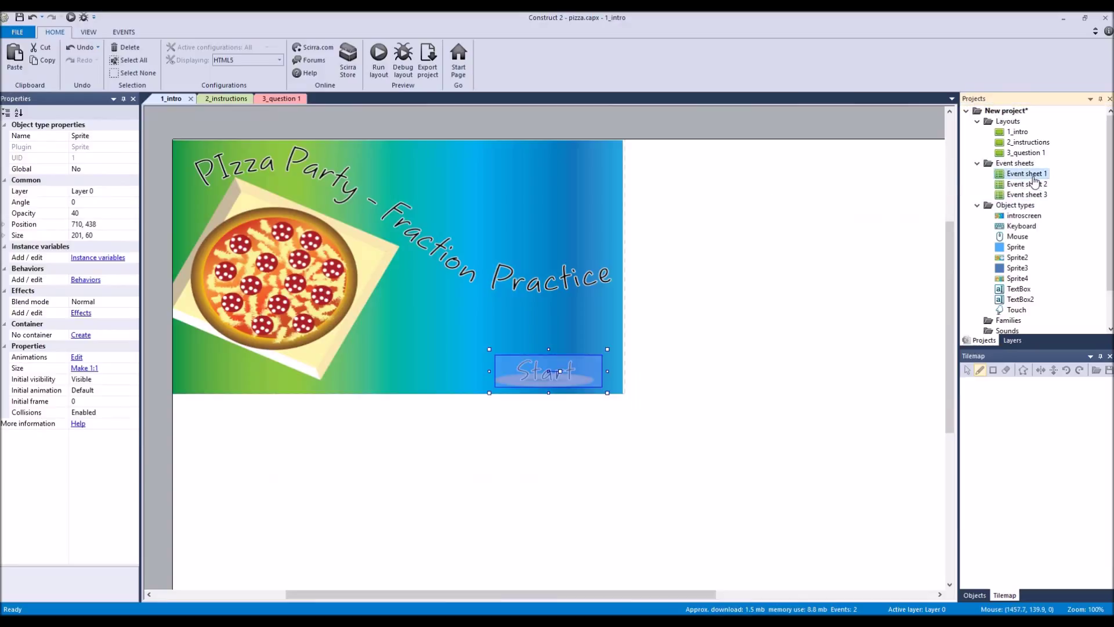
left_click(427, 208)
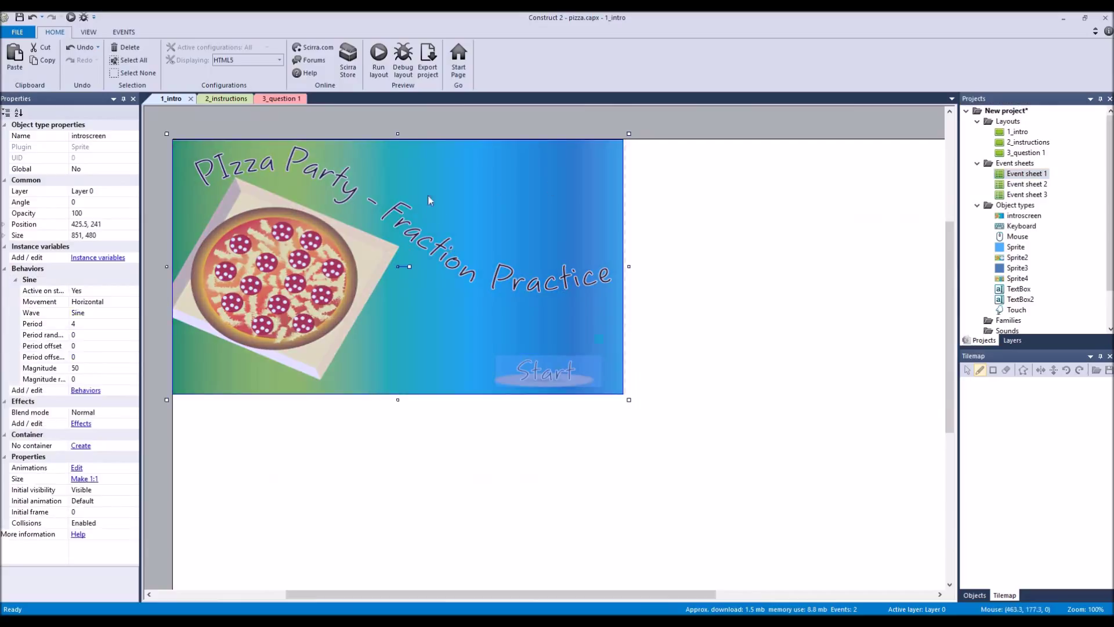
Insert a new Sprite on 1_intro and load the green checkmark image into it
right_click(779, 206)
left_click(805, 209)
left_click(703, 273)
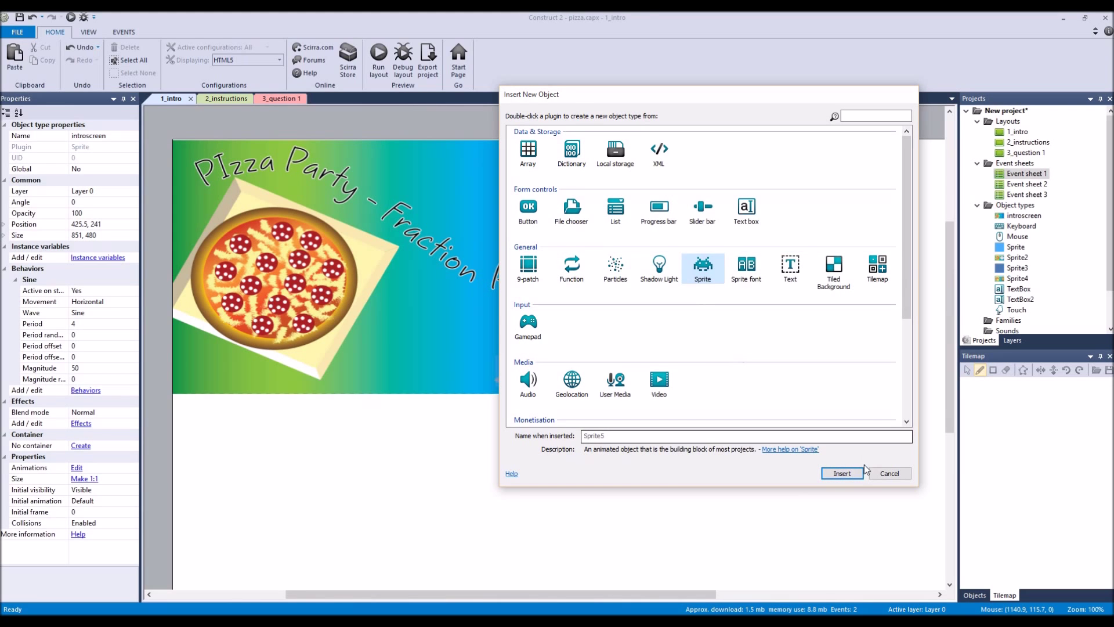
left_click(842, 473)
left_click(854, 473)
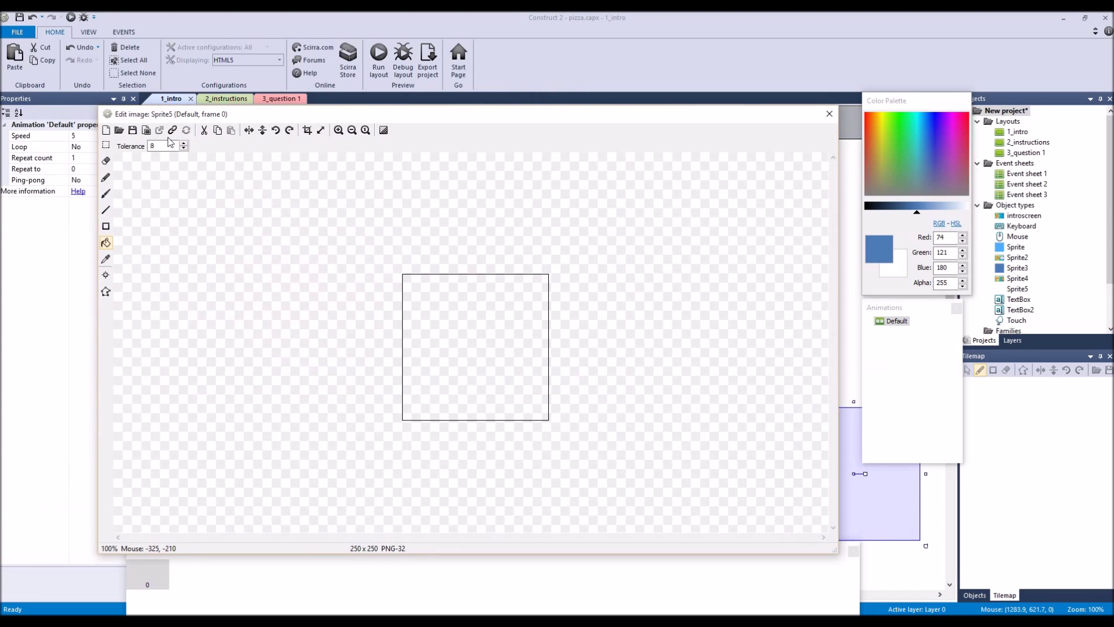
left_click(119, 130)
double_click(831, 120)
left_click(831, 117)
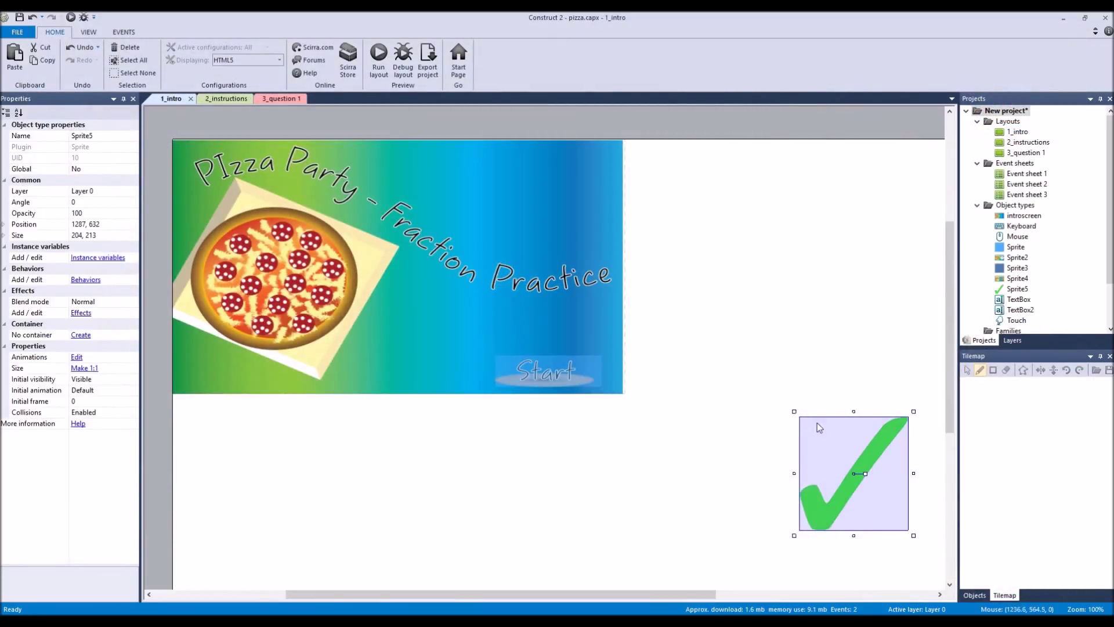
Move the checkmark sprite up beside the title screen and shrink it to 163 x 116
left_click_drag(817, 422, 710, 229)
left_click_drag(809, 345, 781, 298)
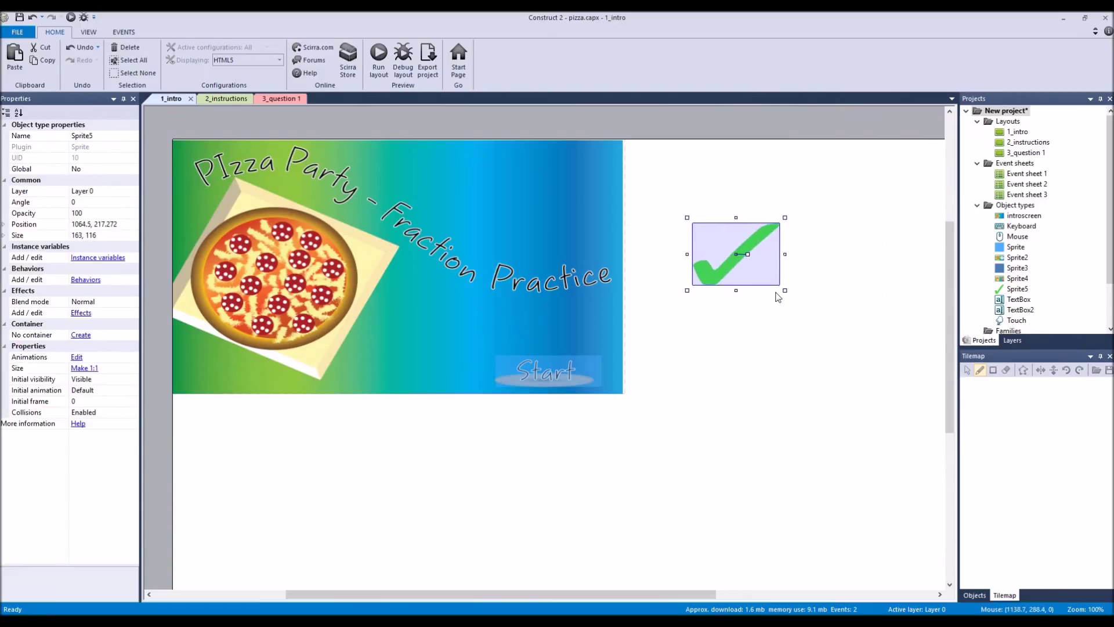
right_click(710, 212)
left_click(748, 221)
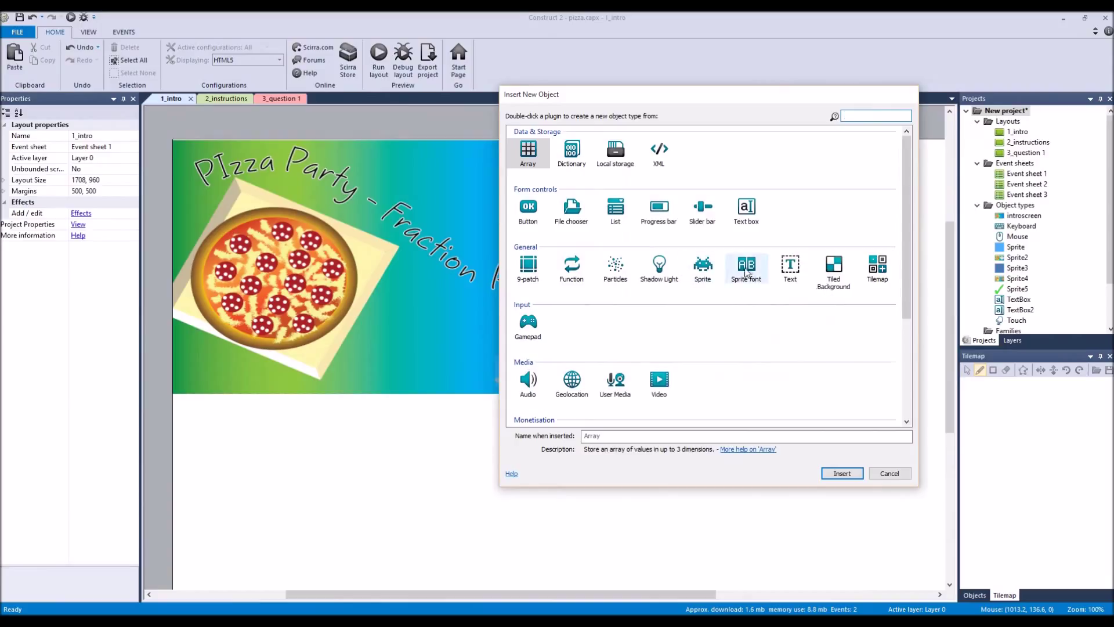
Add a Tiled Background with the goodjob image, size it 357 x 330, then delete the instance
double_click(834, 268)
left_click(637, 247)
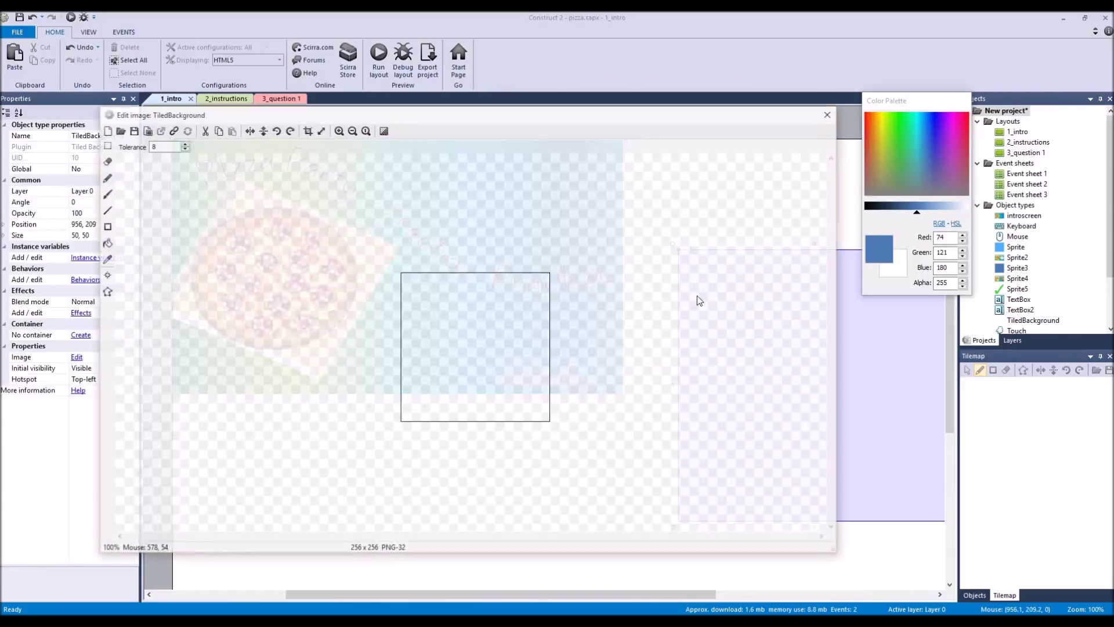
left_click(119, 130)
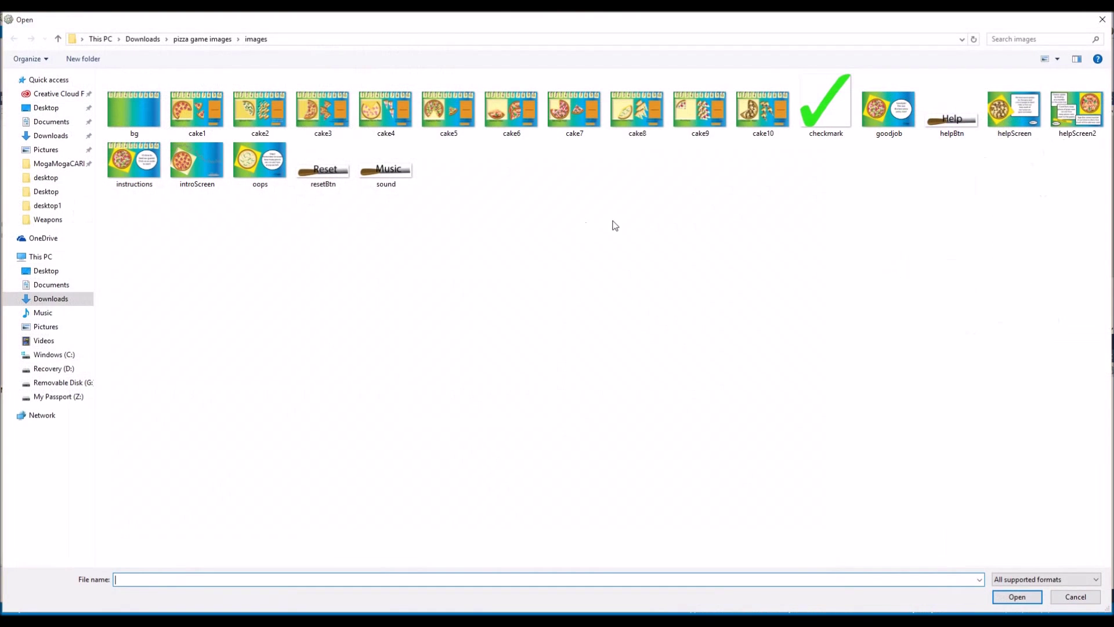
double_click(893, 117)
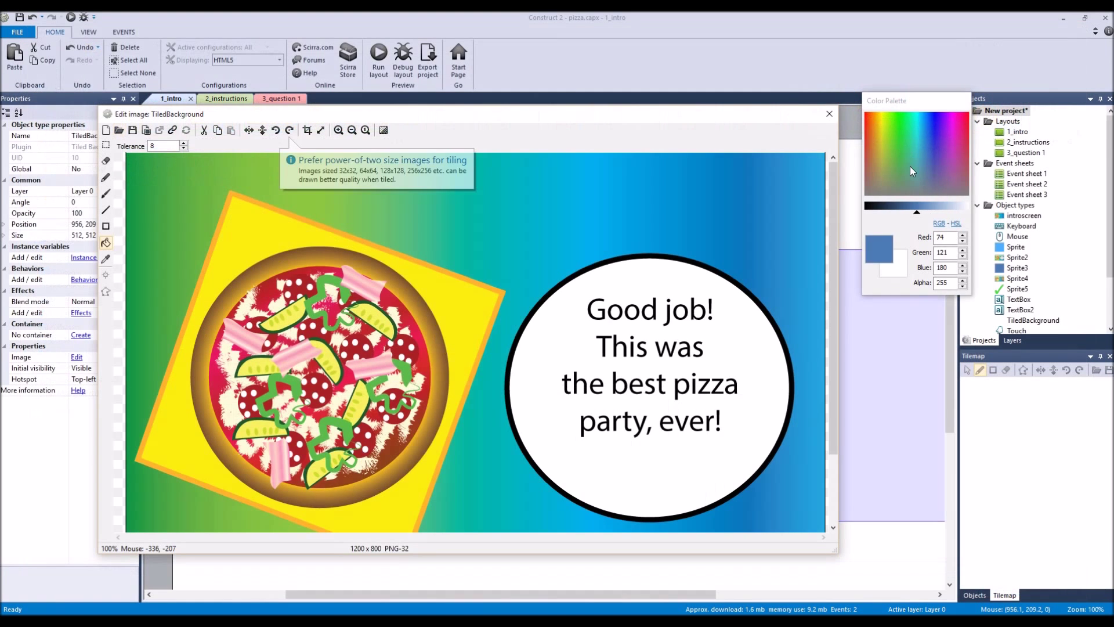
left_click(830, 114)
left_click_drag(709, 281, 502, 215)
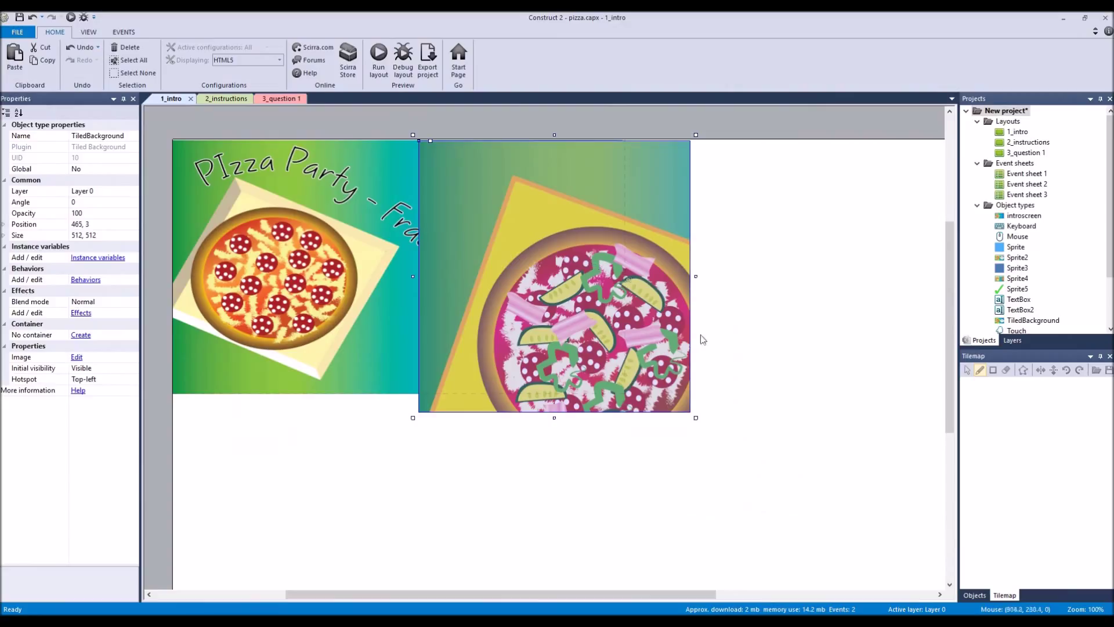
left_click_drag(696, 417, 609, 328)
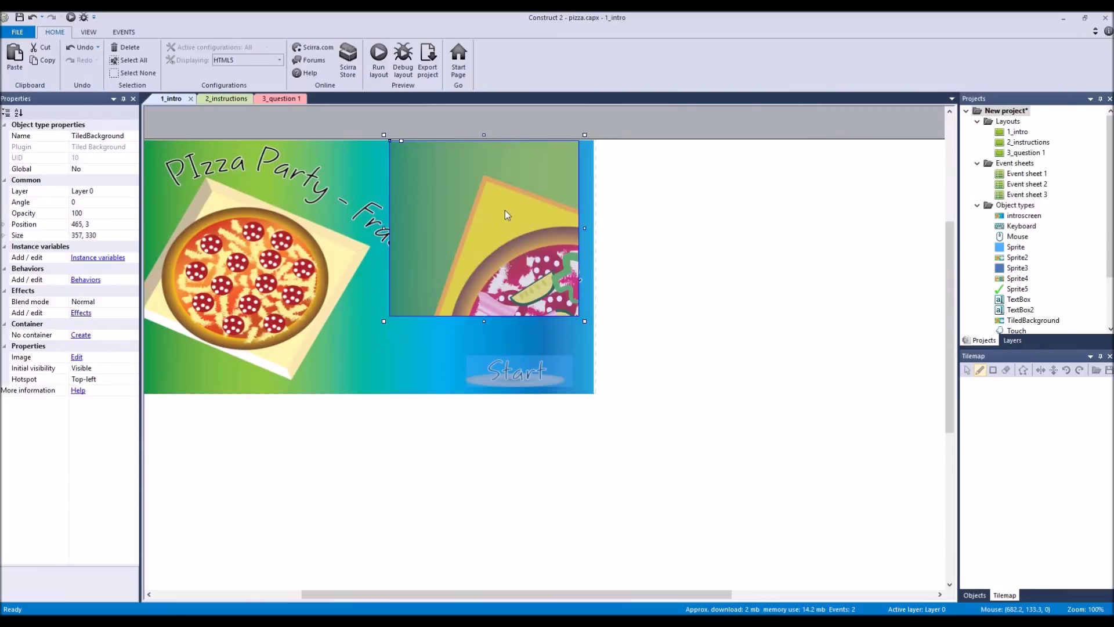
key("Delete")
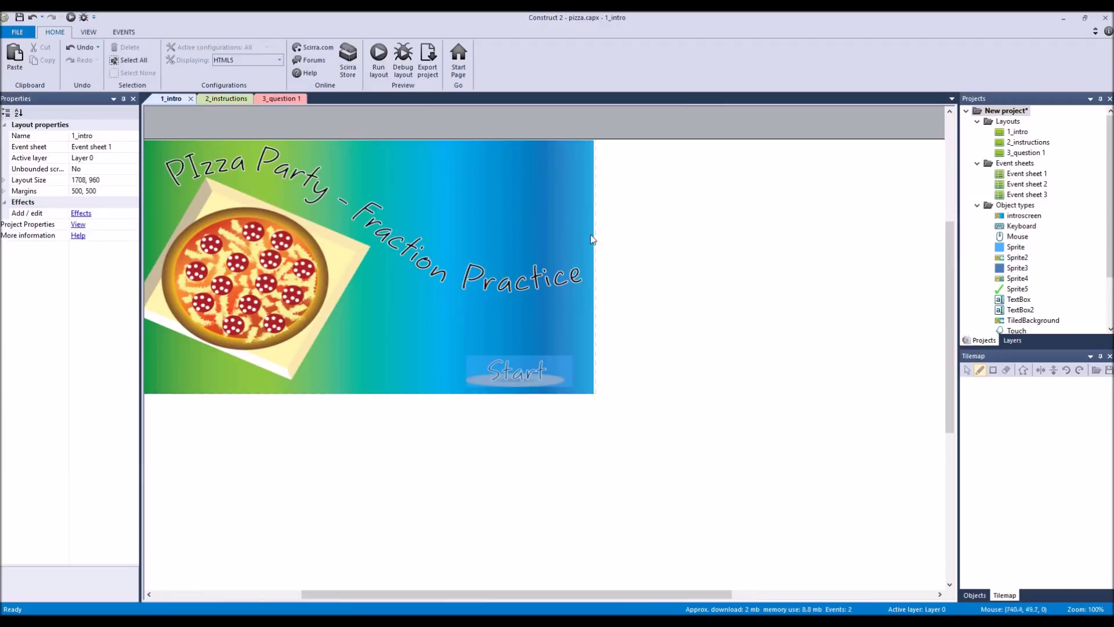
Cancel a Sprite insert, then narrow the intro background to 755 and restore it to 855 wide
left_click_drag(573, 595, 439, 595)
right_click(586, 494)
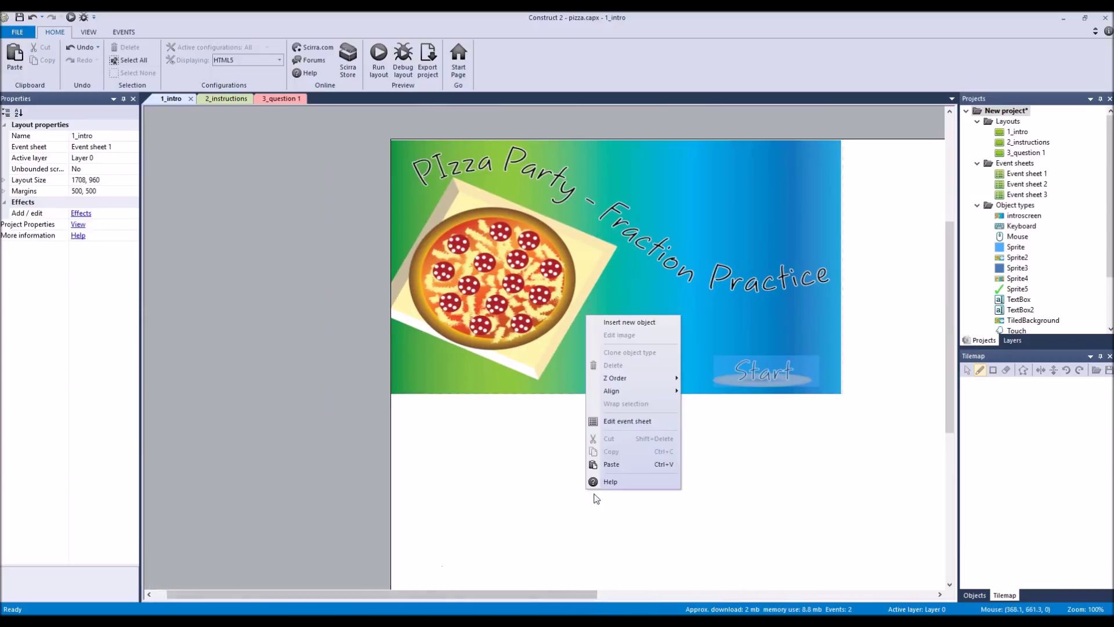
left_click(639, 332)
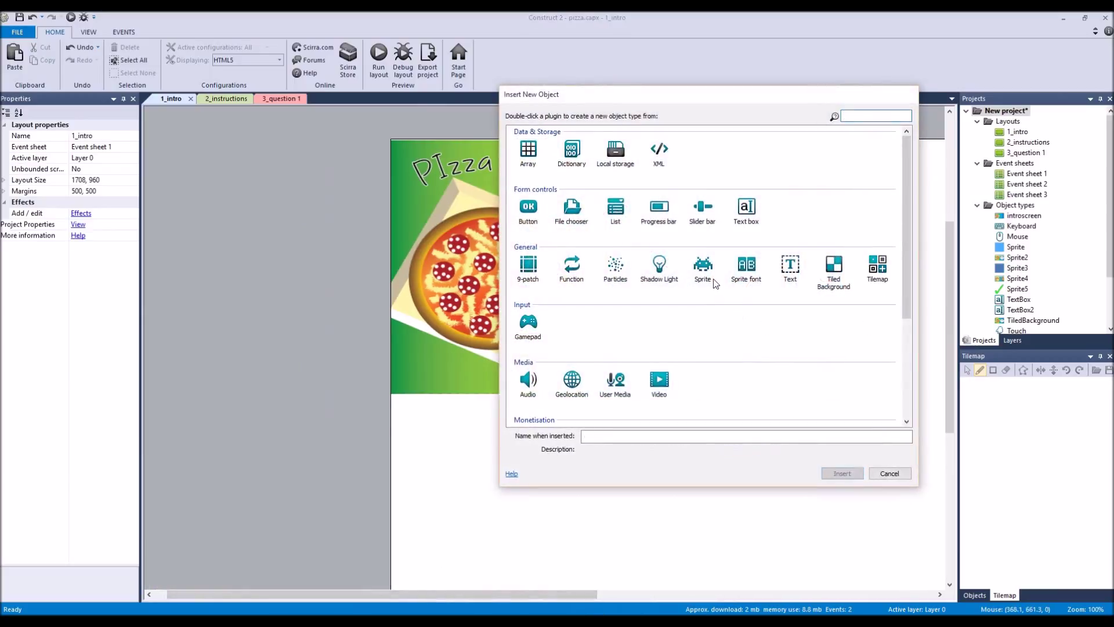
left_click(707, 273)
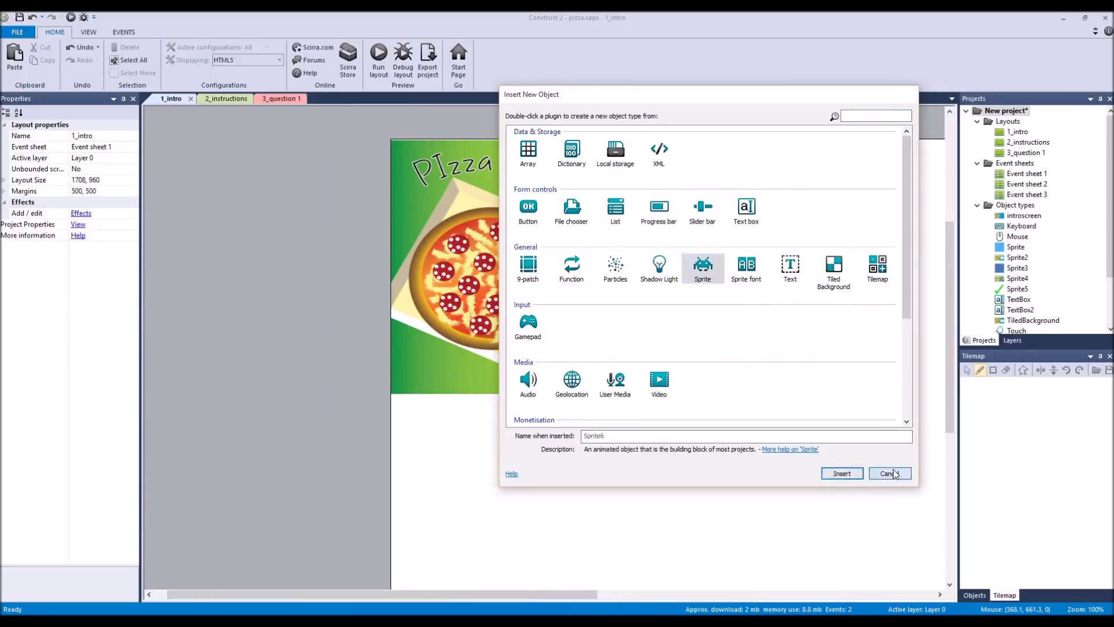
left_click(889, 473)
left_click(677, 234)
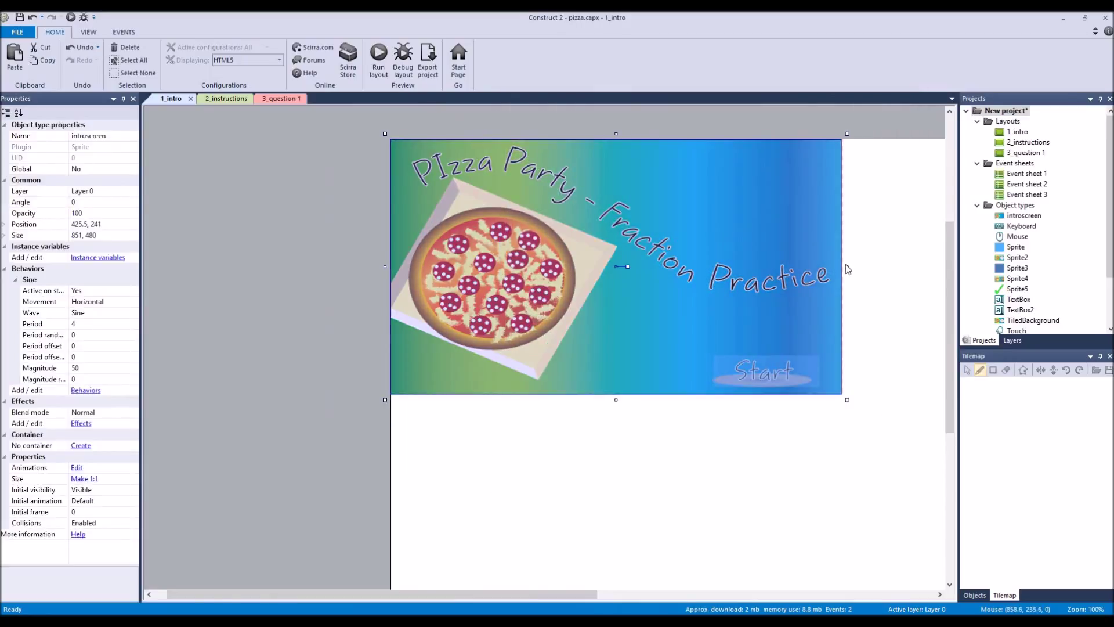
left_click_drag(841, 266, 796, 266)
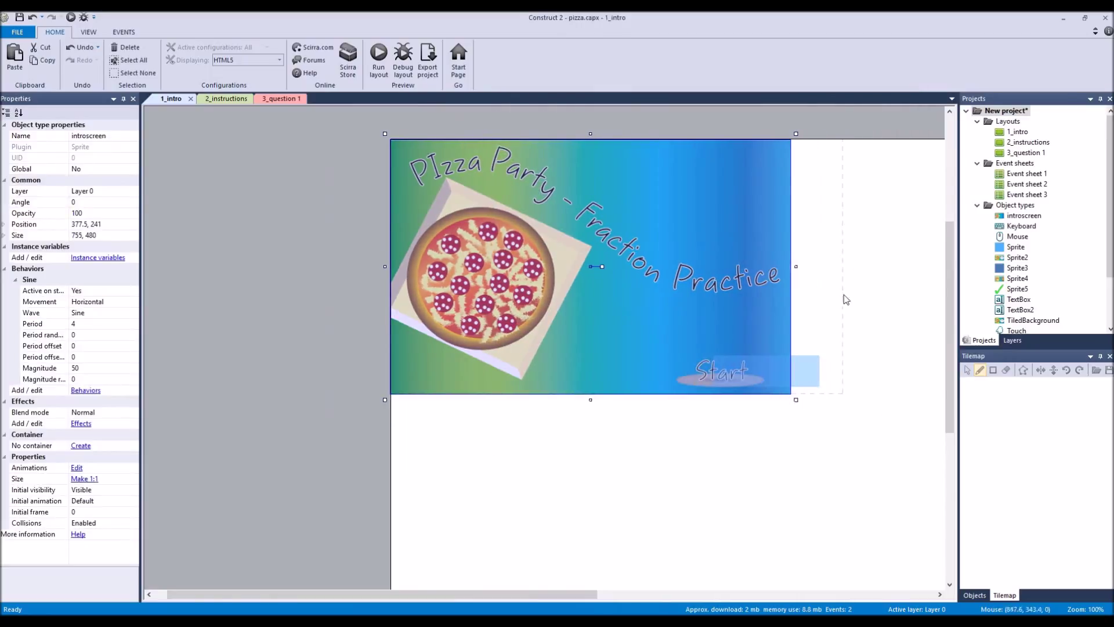
left_click_drag(796, 267, 850, 267)
Move the Start button below the title and fit the clickable sprite over the Start graphic
left_click(772, 372)
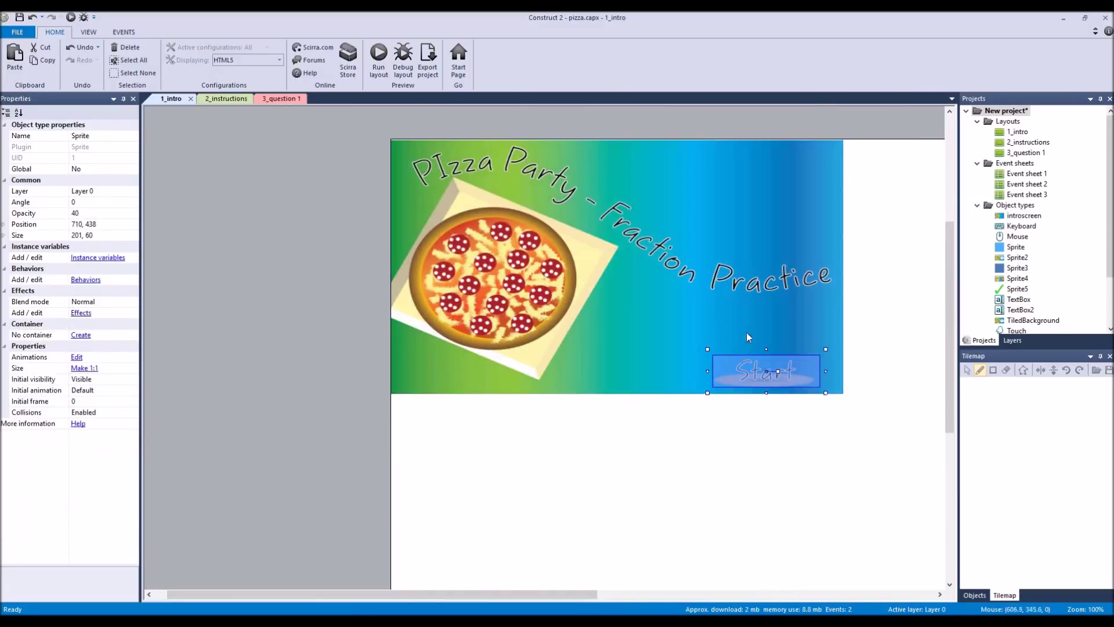
left_click_drag(764, 363, 716, 403)
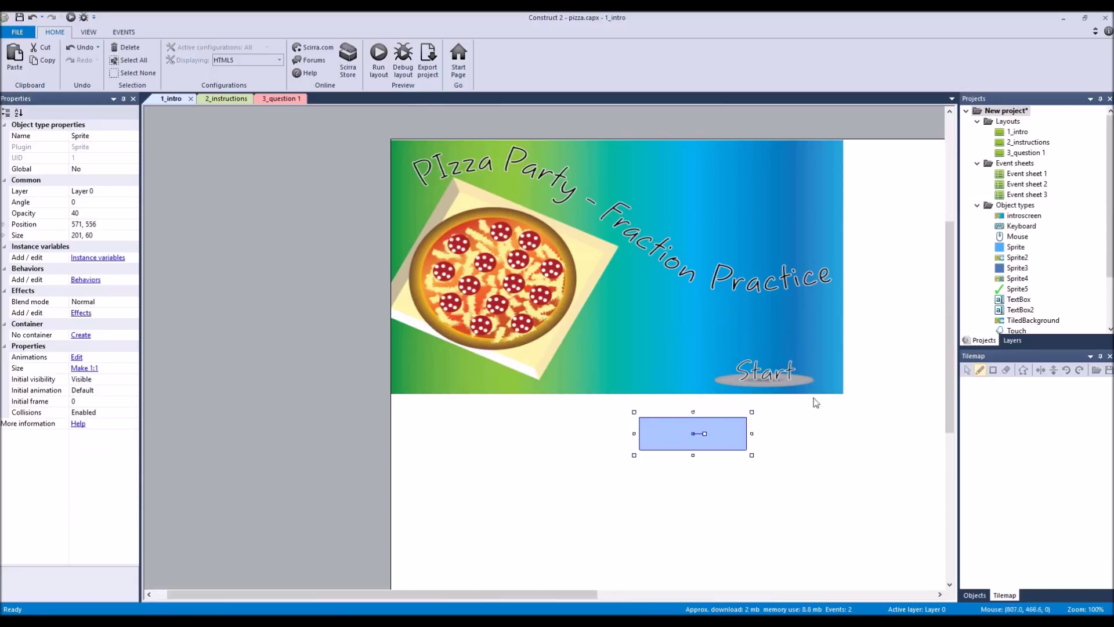
left_click(788, 229)
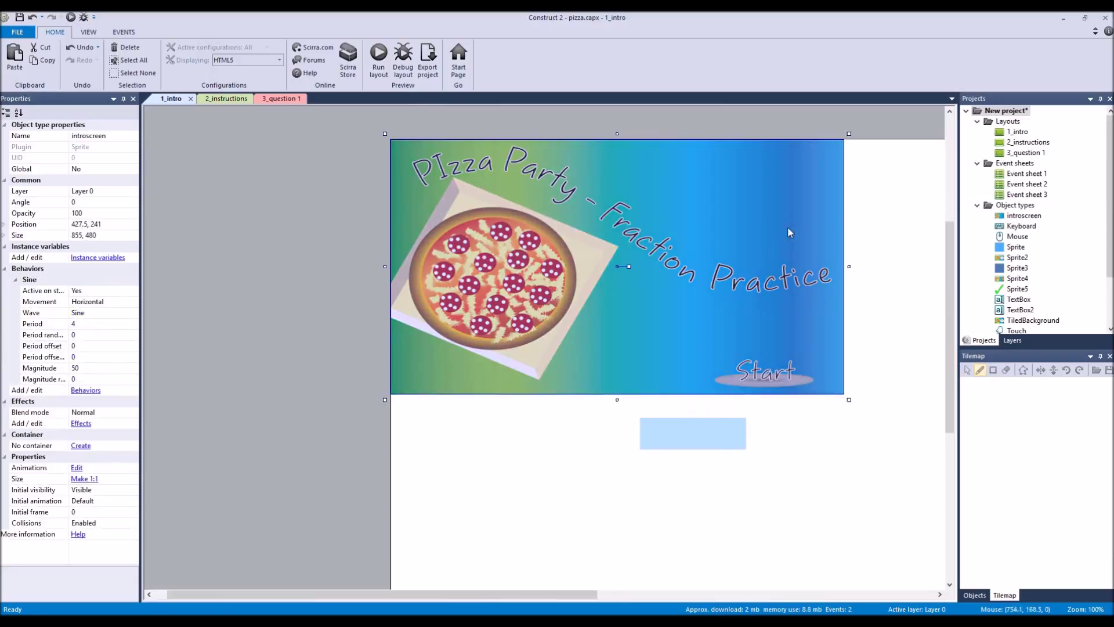
left_click_drag(696, 429, 768, 363)
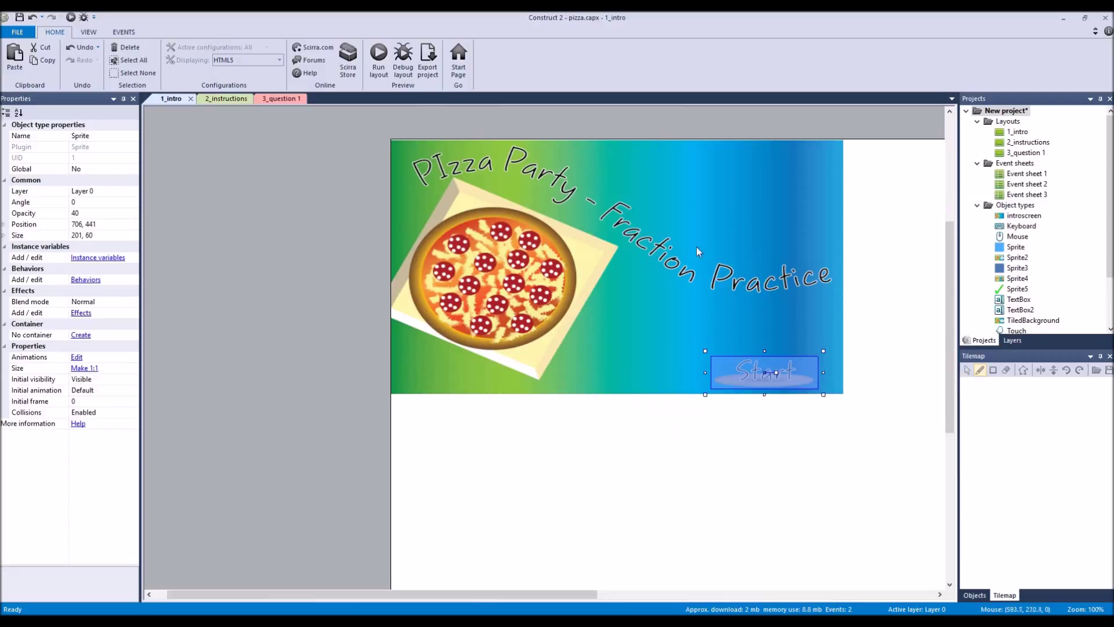
mouse_move(749, 372)
left_mouse_down()
mouse_move(698, 428)
mouse_move(645, 423)
mouse_move(701, 395)
mouse_move(643, 435)
mouse_move(644, 417)
mouse_move(760, 380)
mouse_move(728, 375)
left_mouse_up()
Fill the Start sprite's image with darker blue (RGB 74, 121, 180) in the image editor
double_click(733, 372)
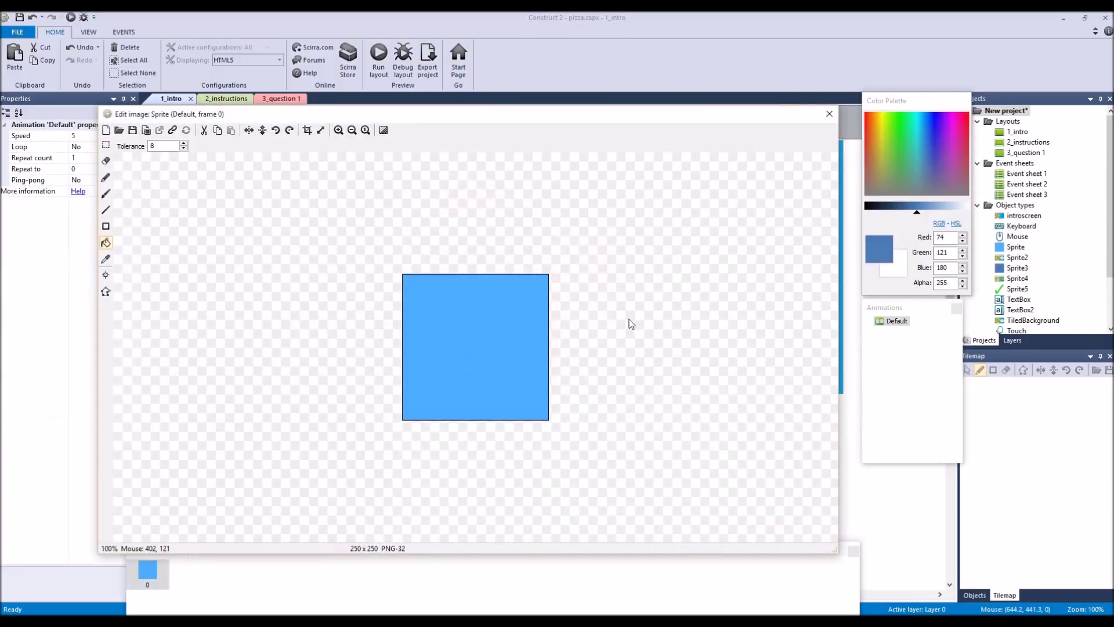
left_click(106, 243)
left_click(525, 329)
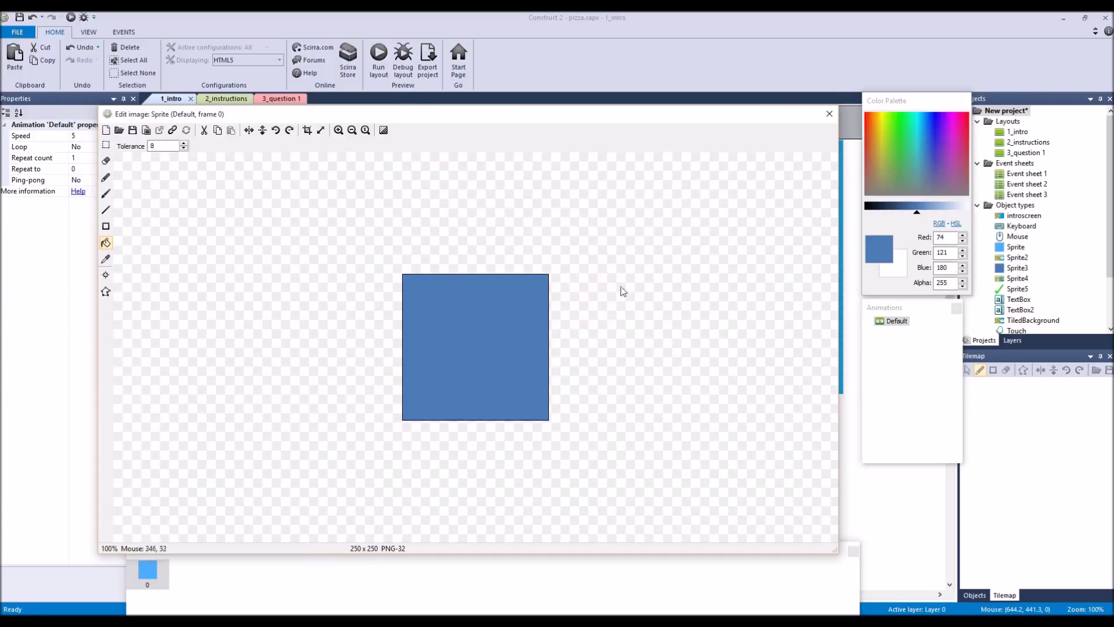
left_click(829, 114)
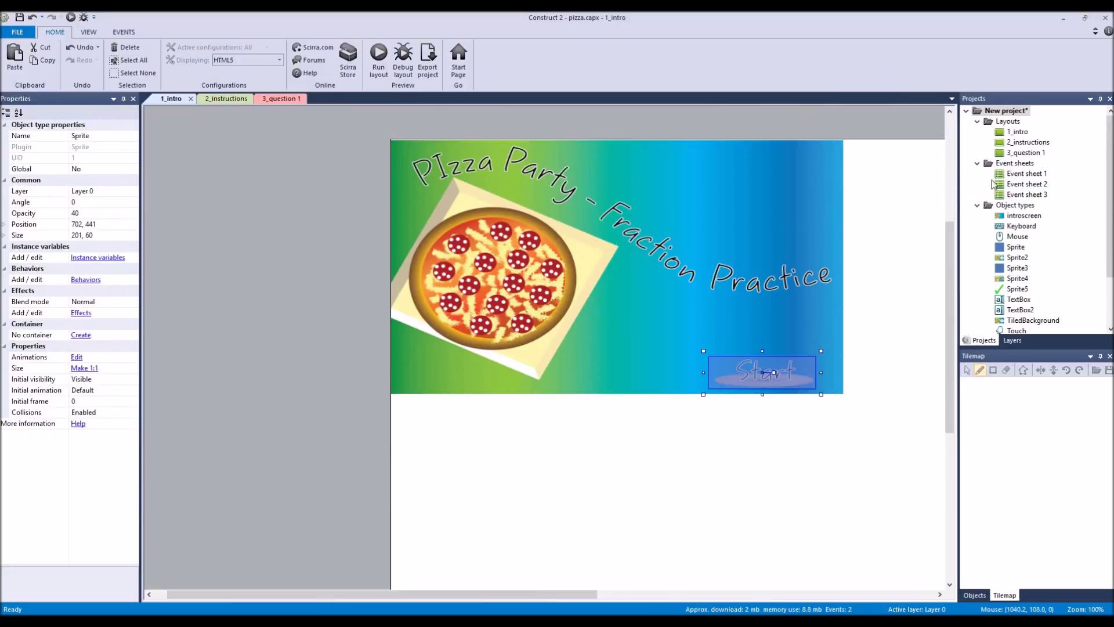
left_click(1026, 173)
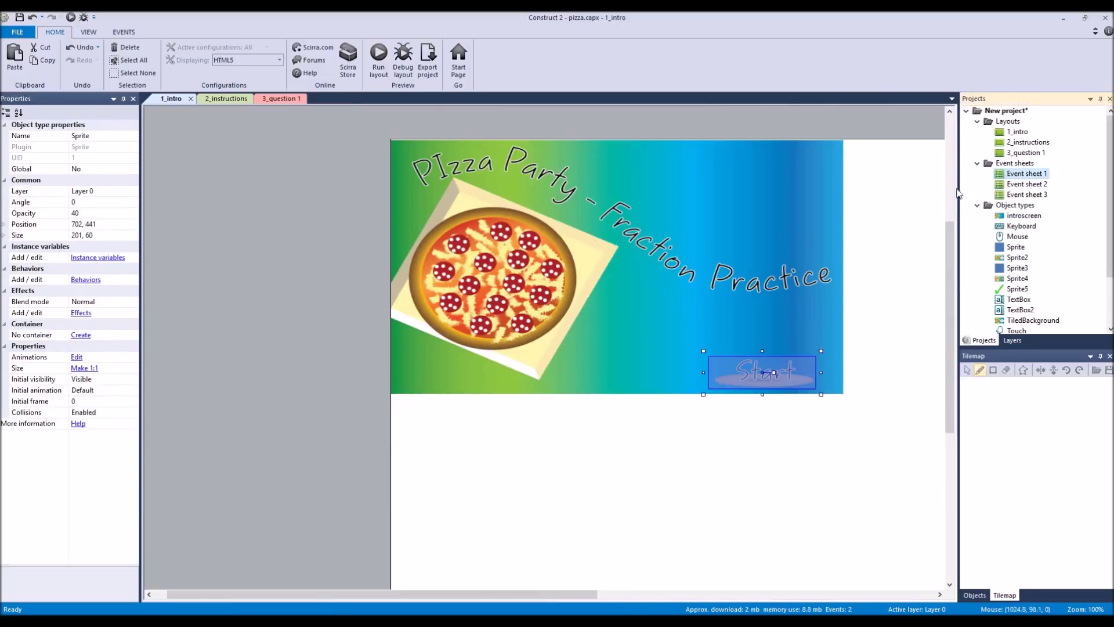
In Event sheet 1, keep event 1's condition as a left-click on Sprite
double_click(1013, 174)
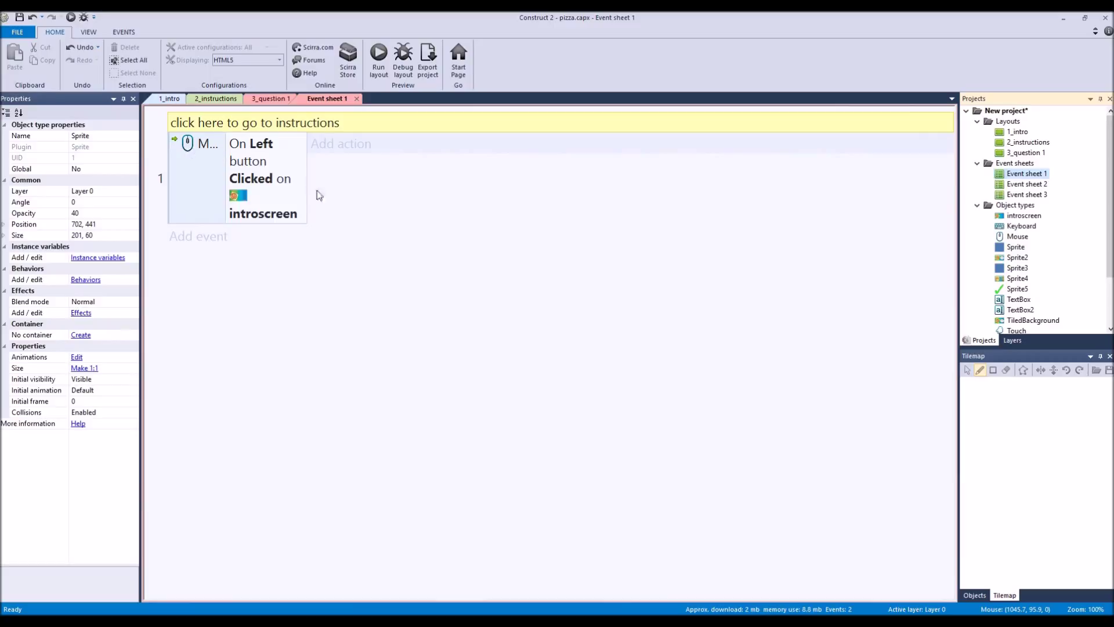
left_click(339, 145)
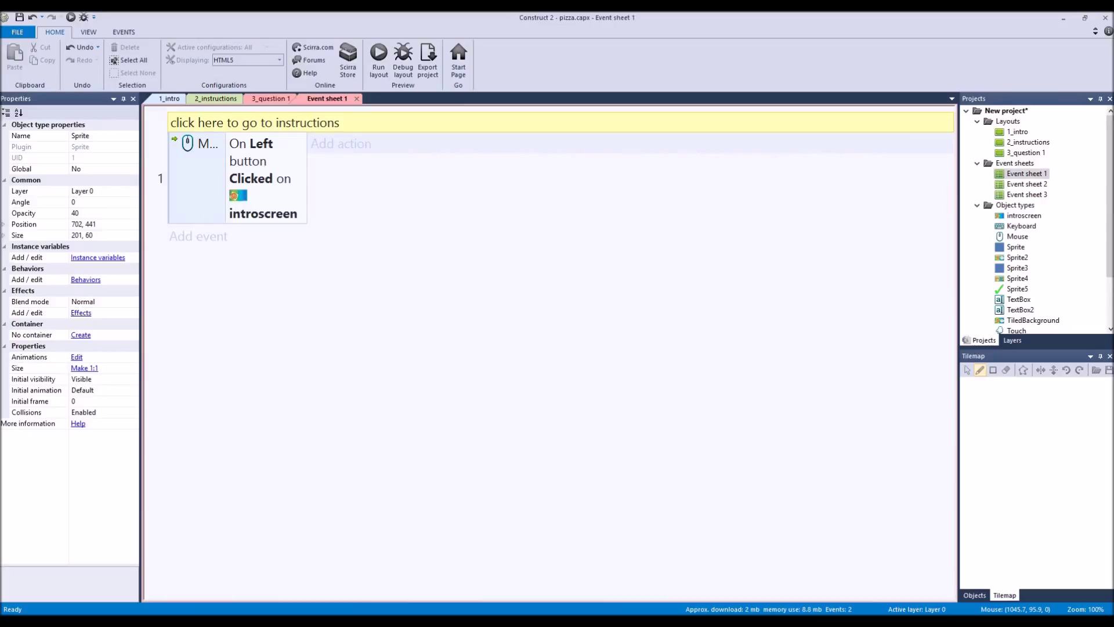
left_click(234, 185)
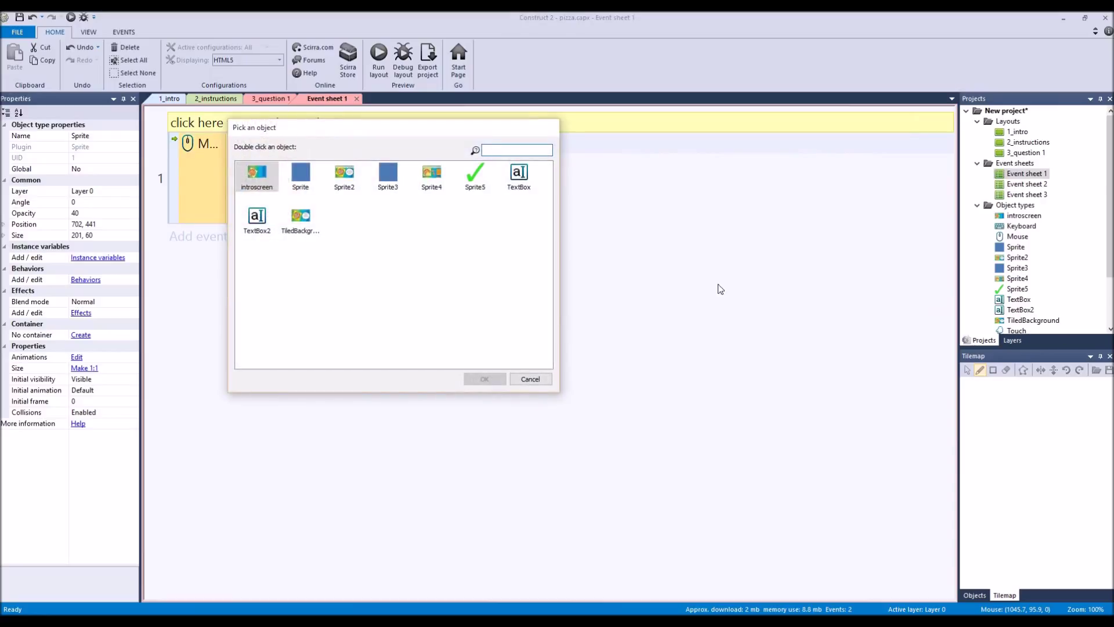
double_click(256, 174)
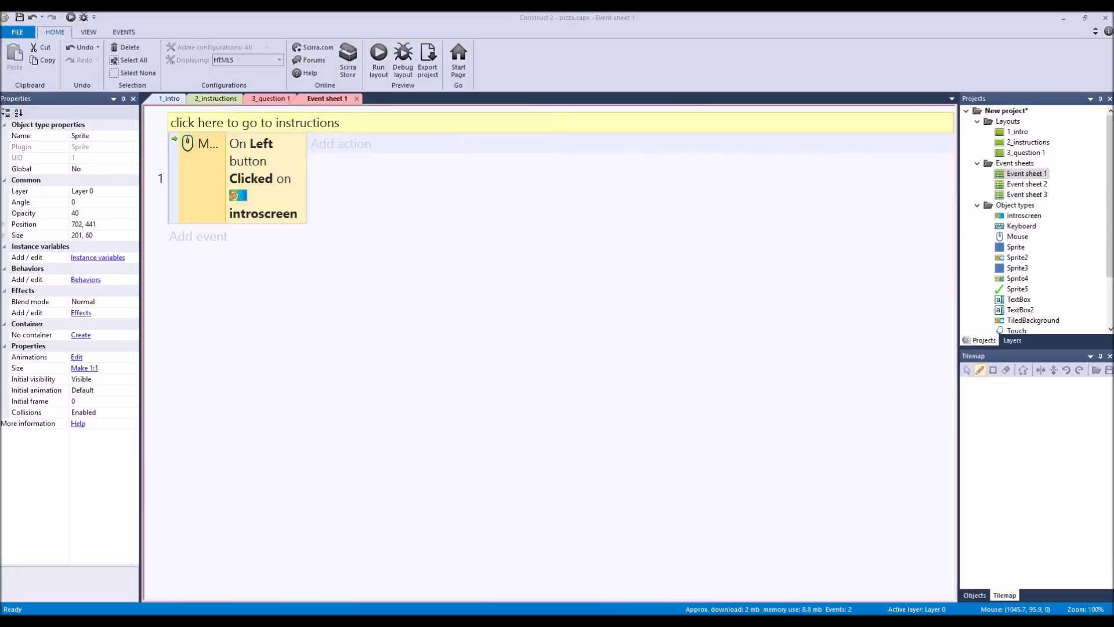
key("ctrl+z")
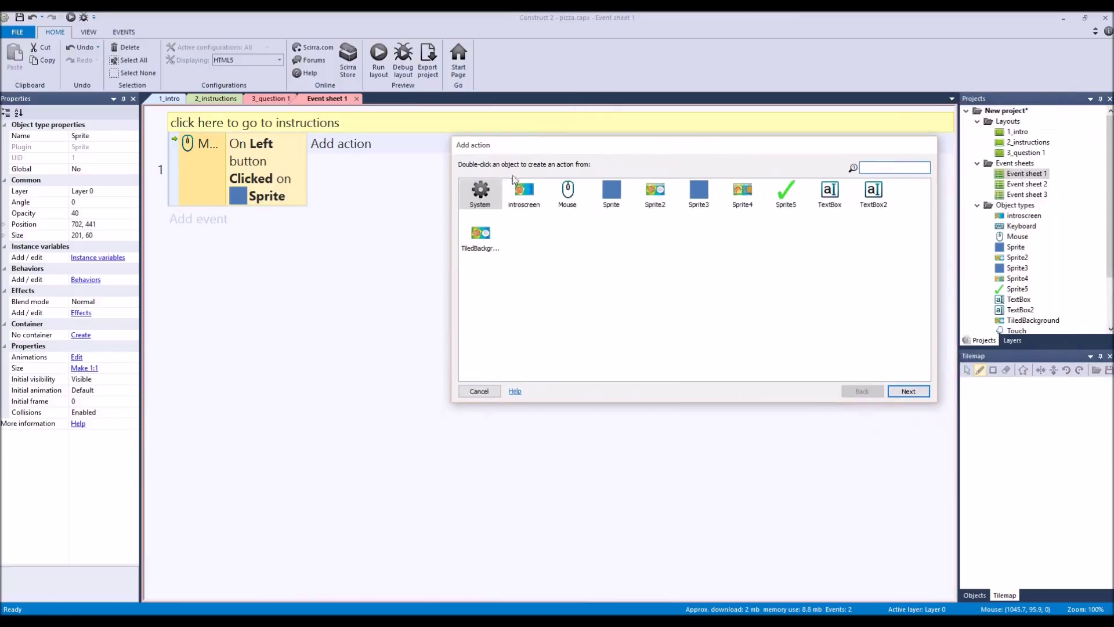
Add a System Go to layout action targeting 2_instructions
double_click(480, 192)
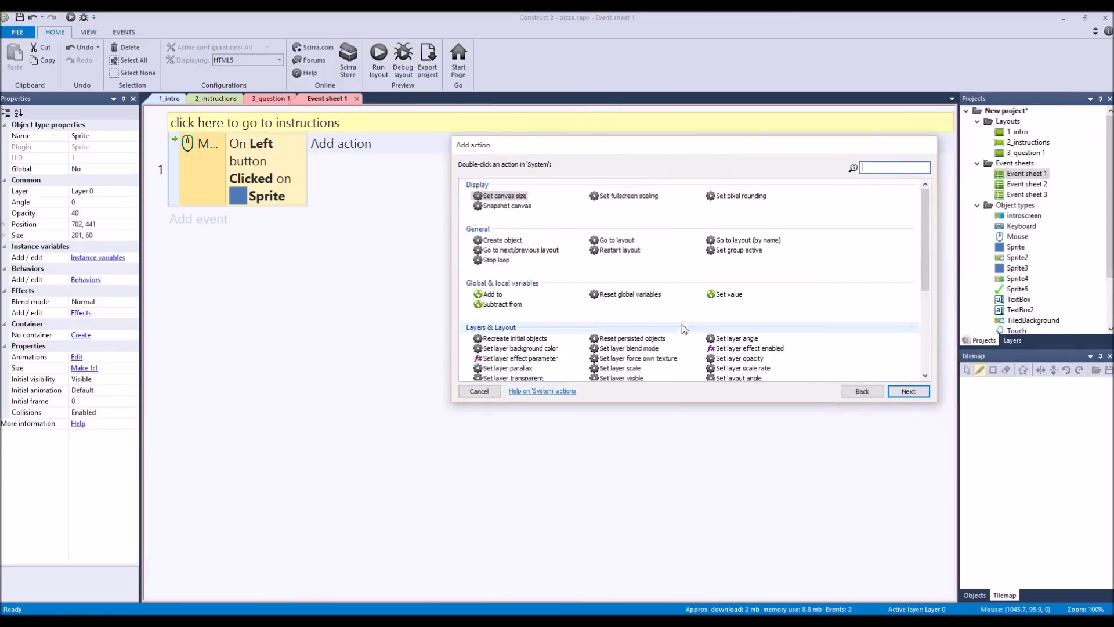
double_click(634, 247)
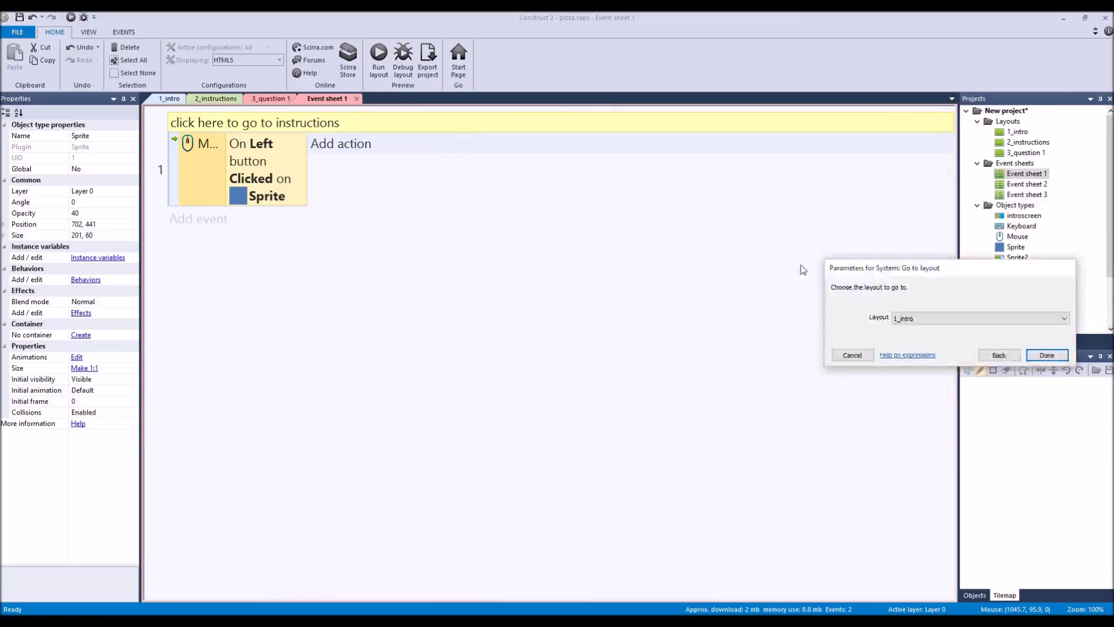
left_click(810, 315)
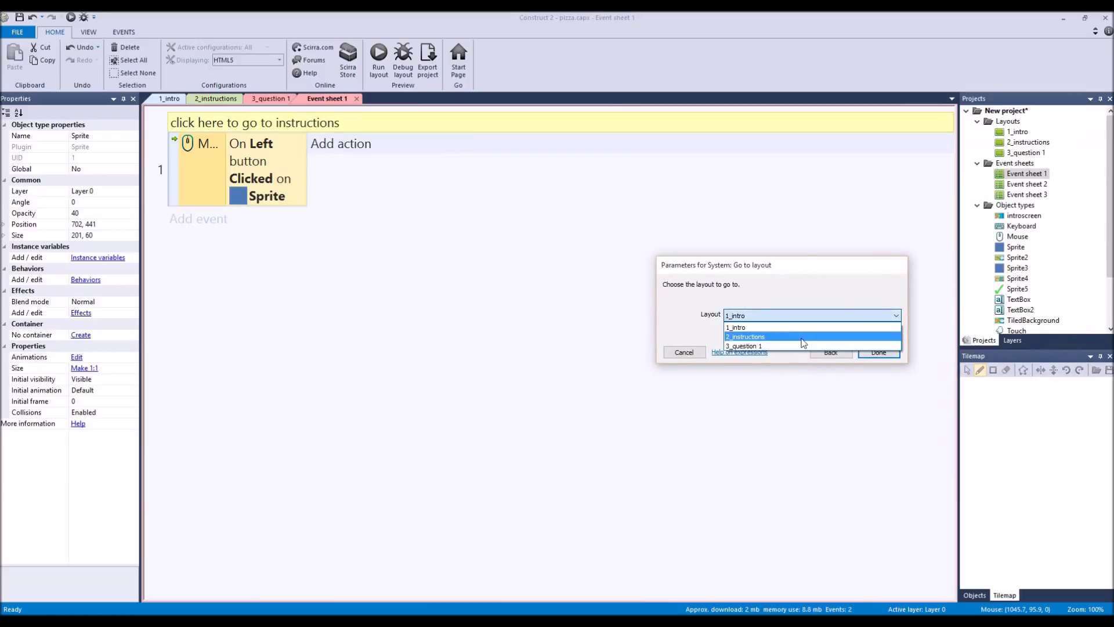
left_click(803, 338)
left_click(878, 353)
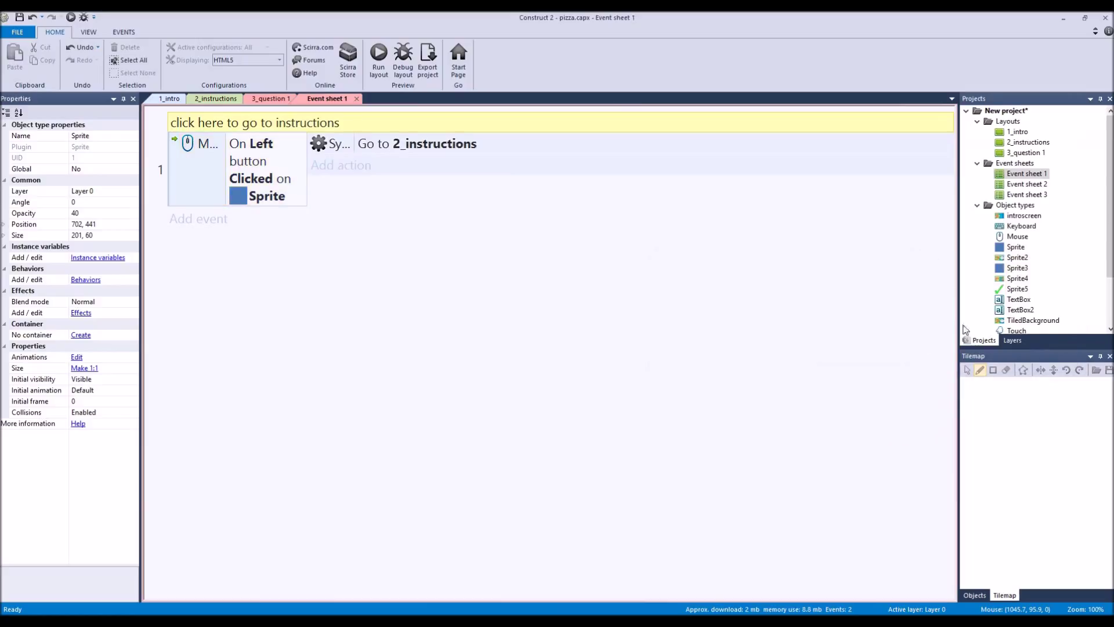
Close the 2_instructions layout tab and return to Event sheet 1
left_click(236, 100)
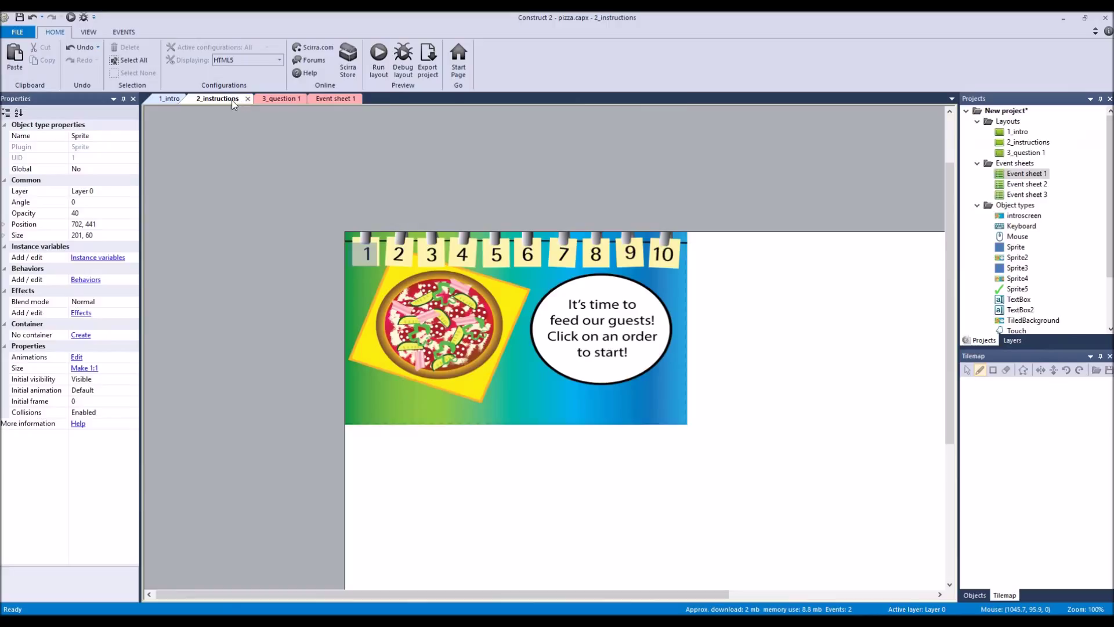
left_click(248, 99)
left_click(216, 99)
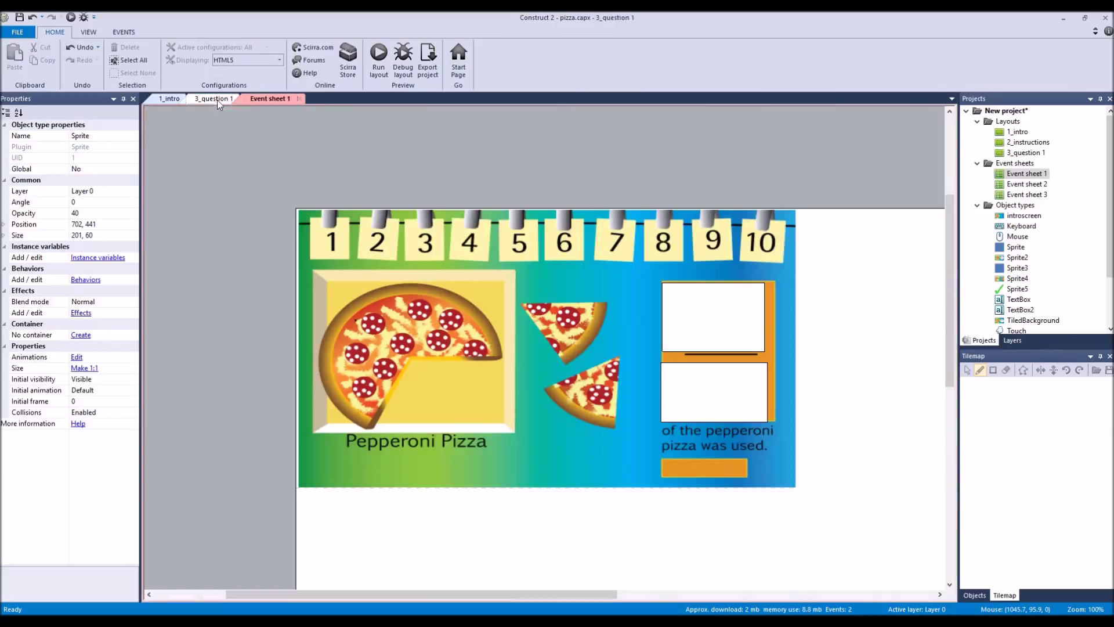
left_click(276, 99)
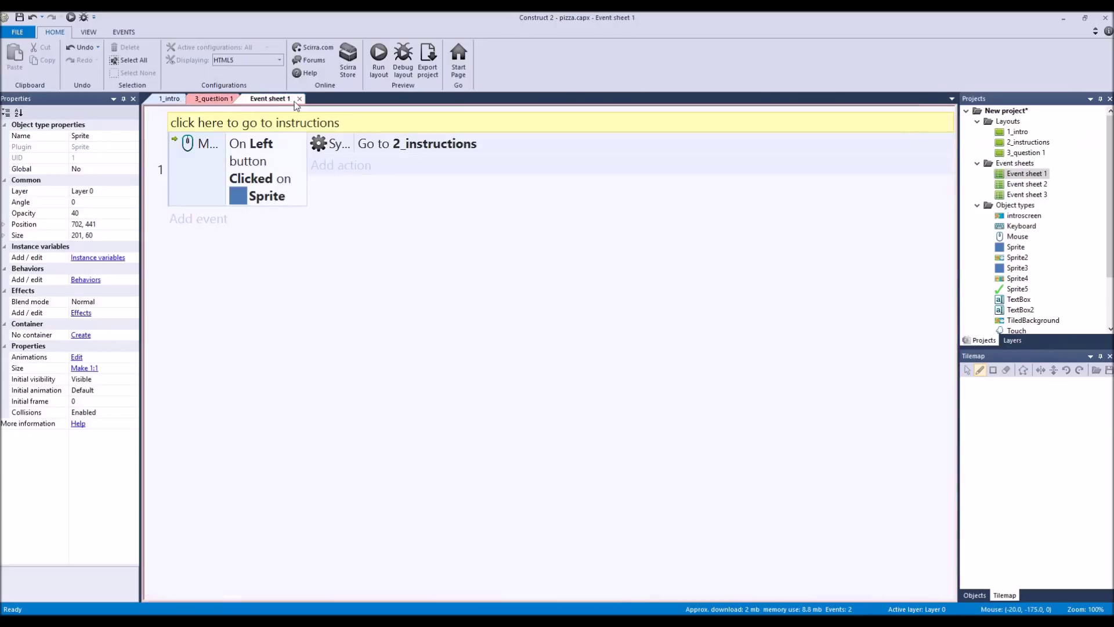
Close the open tabs, open 2_instructions, and place Sprite3 at 51, 51 over tab 1
left_click(301, 99)
left_click(245, 99)
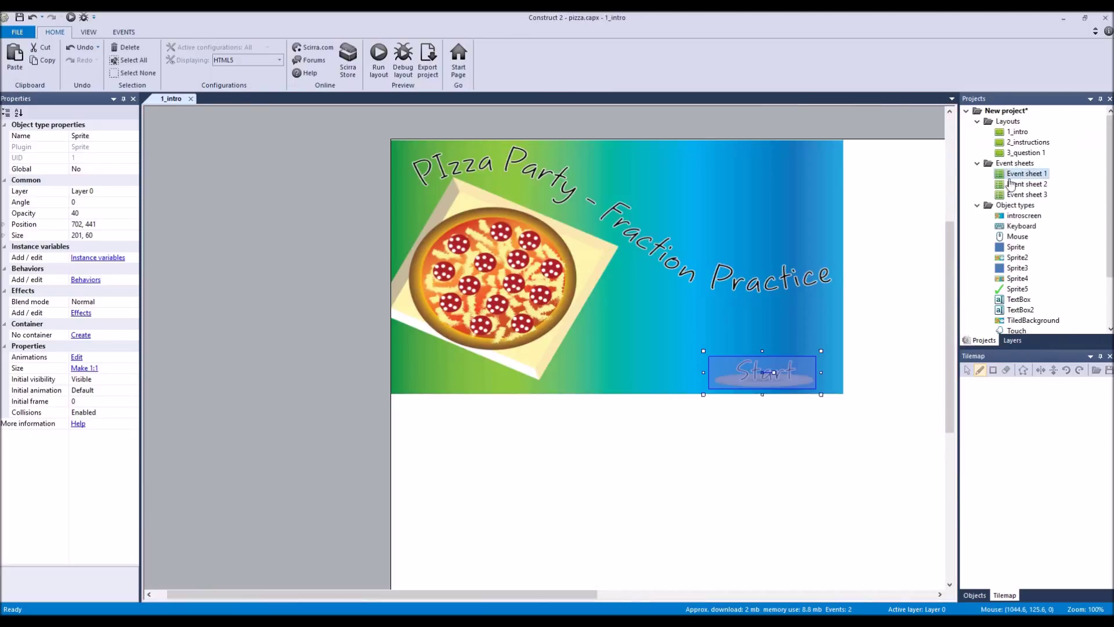
left_click(1019, 142)
double_click(1019, 143)
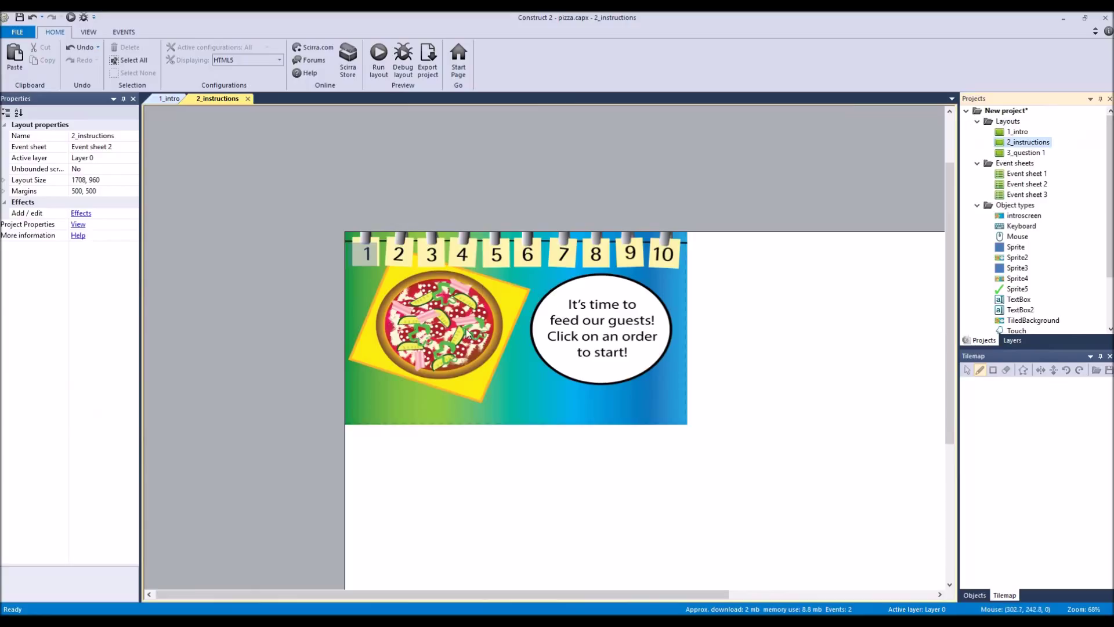
left_click(360, 250)
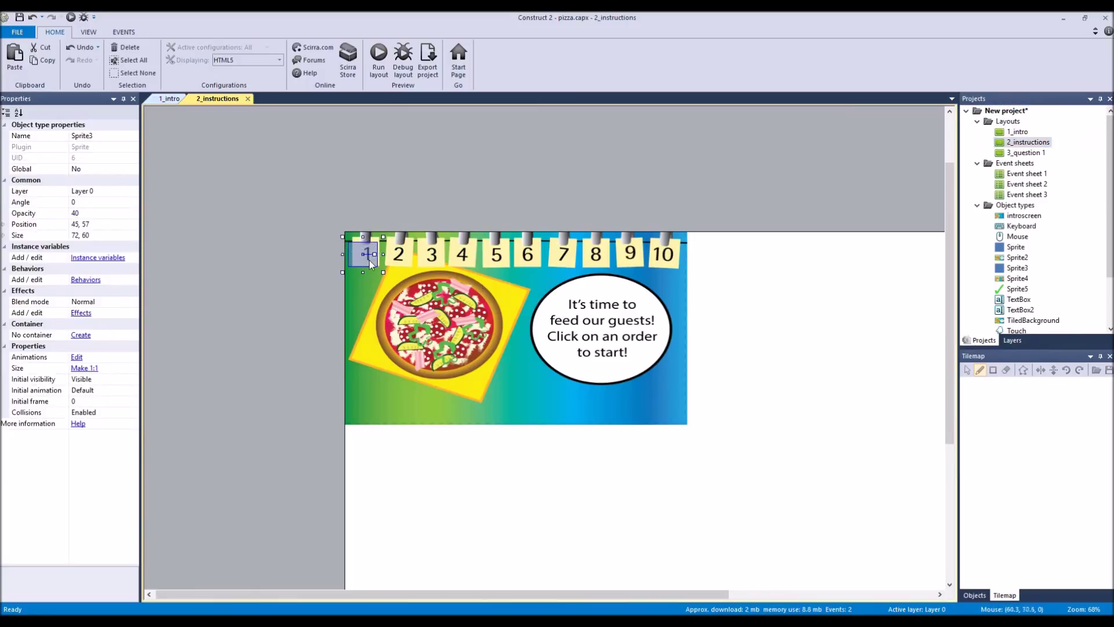
mouse_move(360, 256)
left_mouse_down()
mouse_move(348, 229)
mouse_move(542, 284)
mouse_move(740, 298)
mouse_move(363, 257)
left_mouse_up()
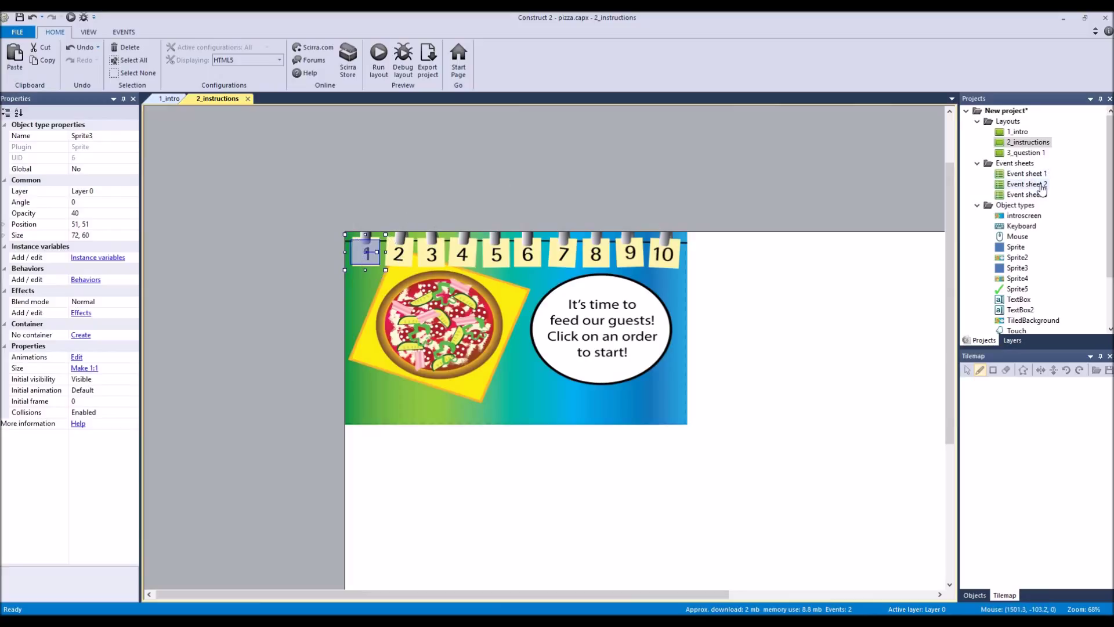
left_click(1040, 184)
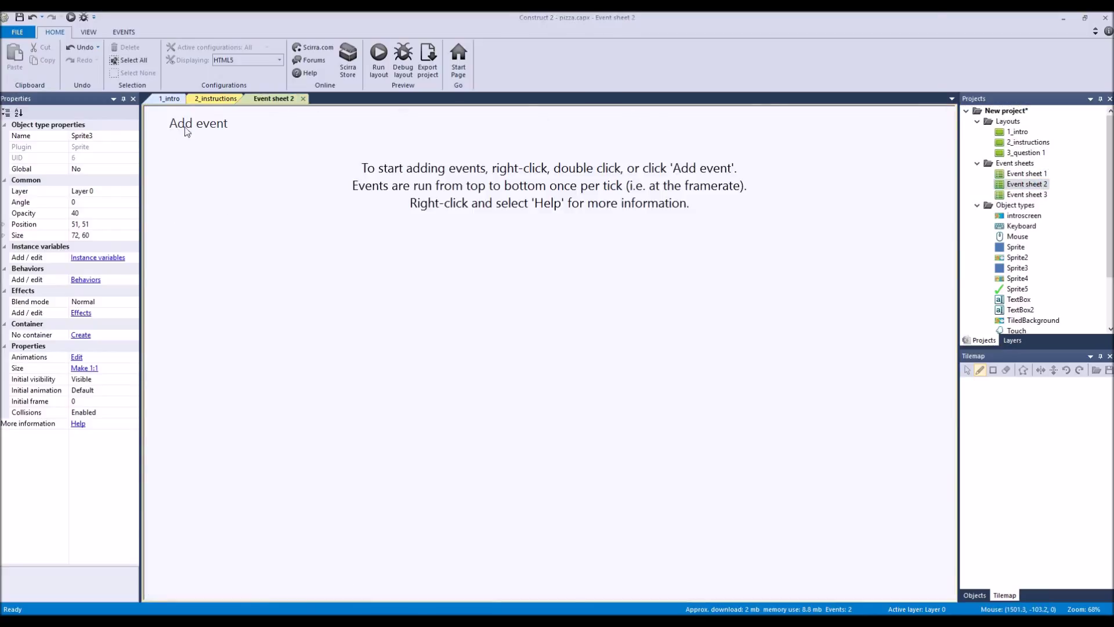
In Event sheet 2, add an On left button clicked on Sprite3 mouse condition
left_click(184, 127)
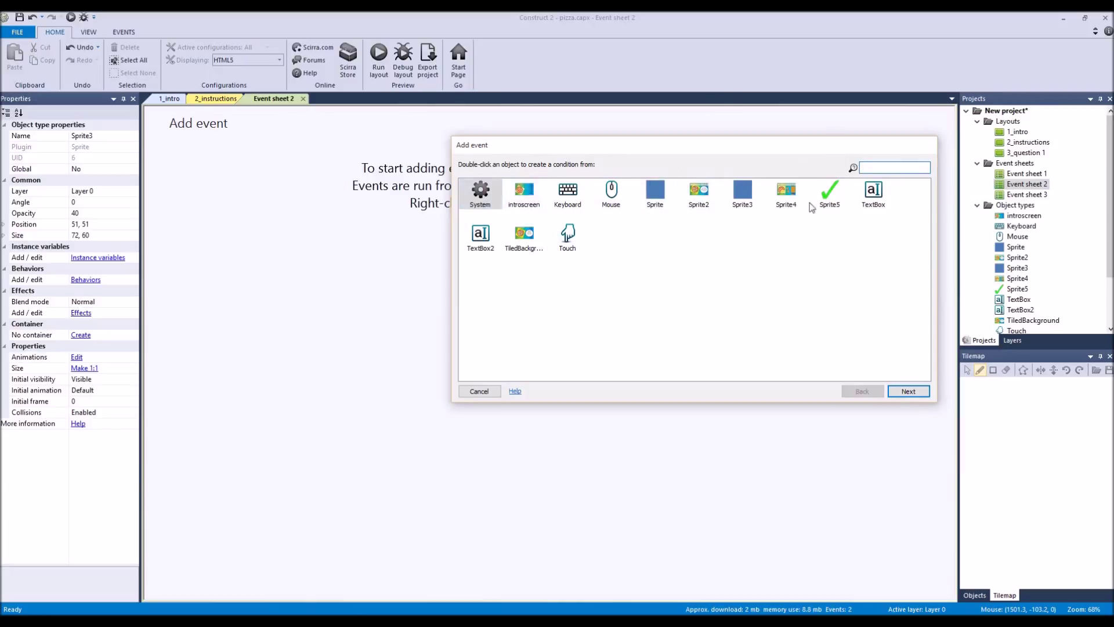
double_click(613, 192)
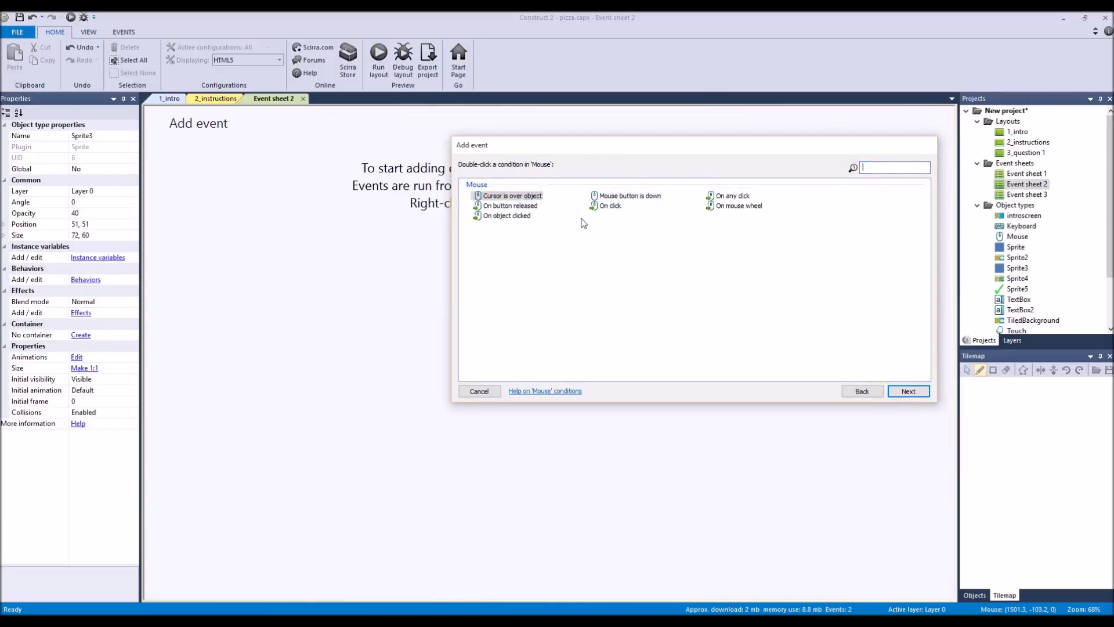
double_click(495, 216)
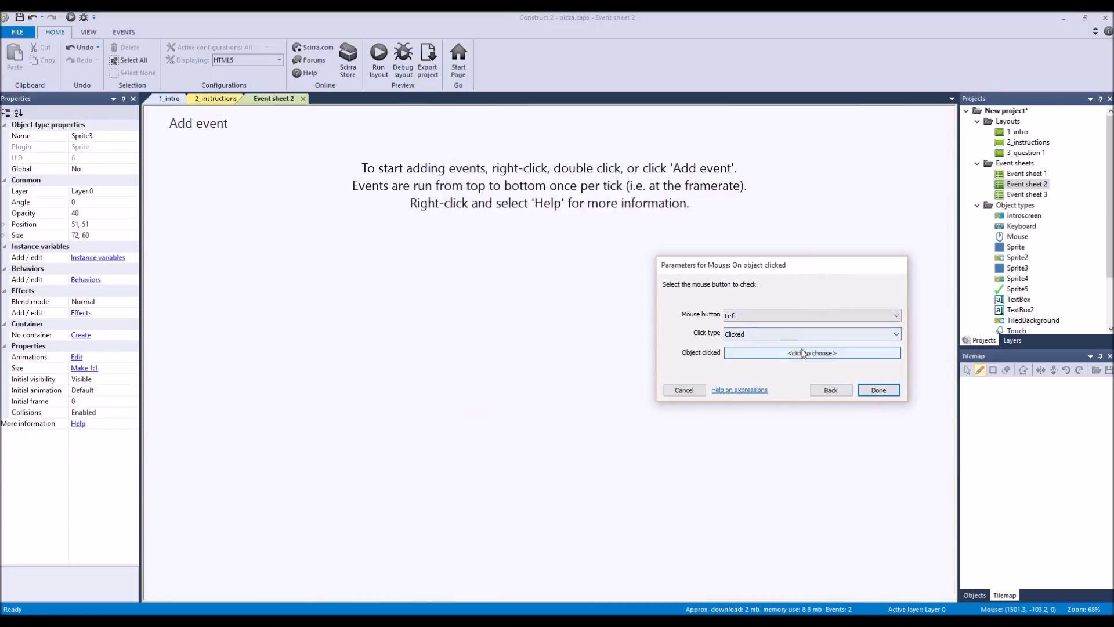
left_click(814, 353)
double_click(389, 177)
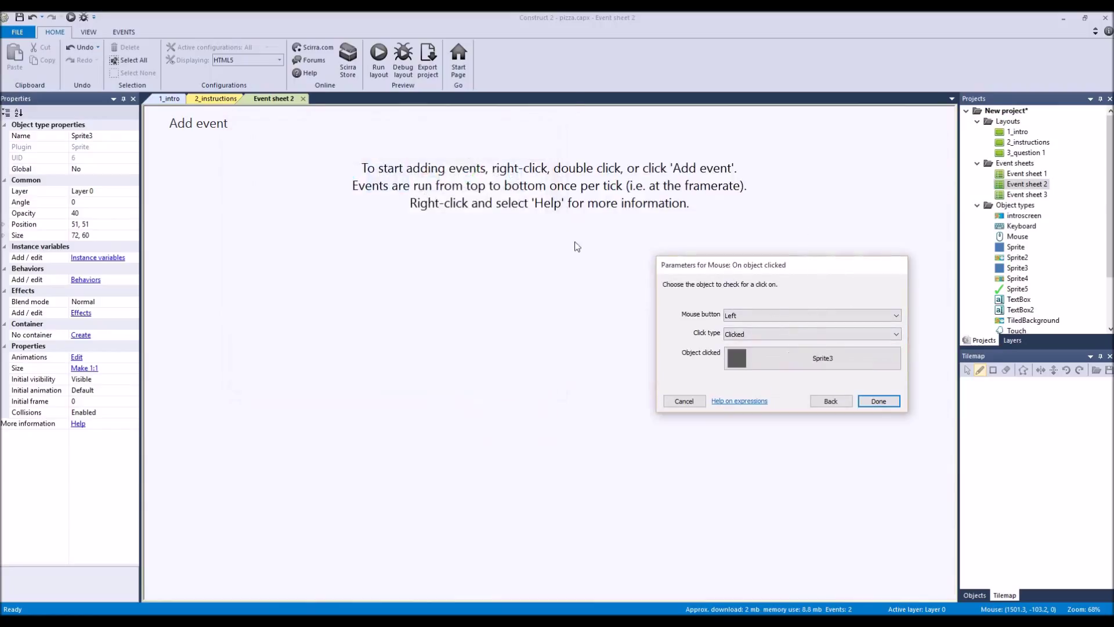
left_click(879, 401)
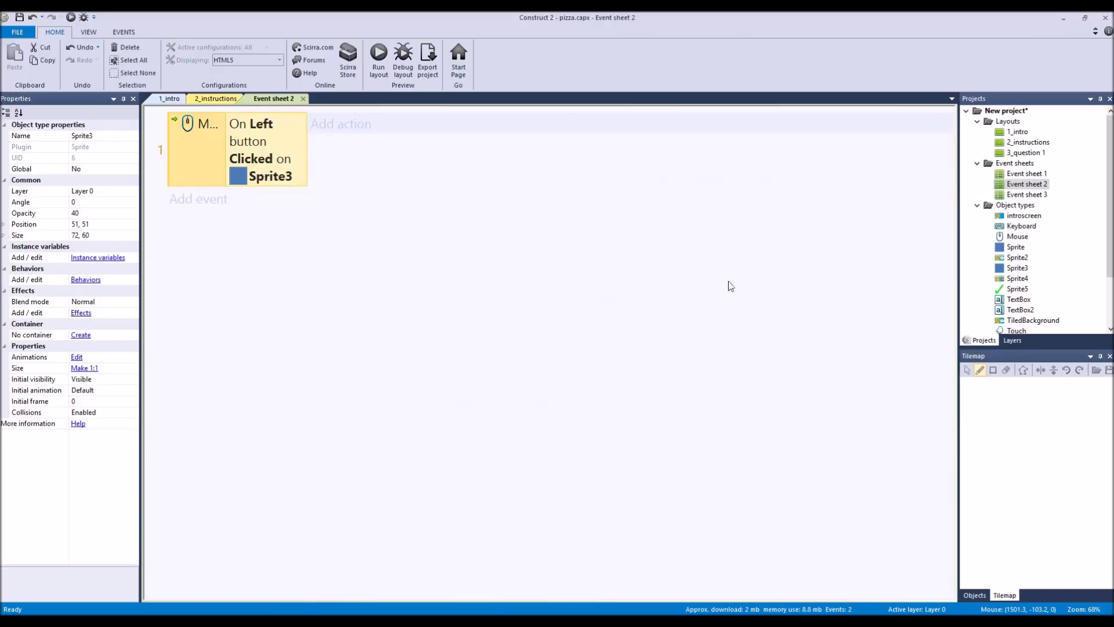
Give that event a Go to layout 3_question 1 action, then show the 1_intro layout
left_click(339, 131)
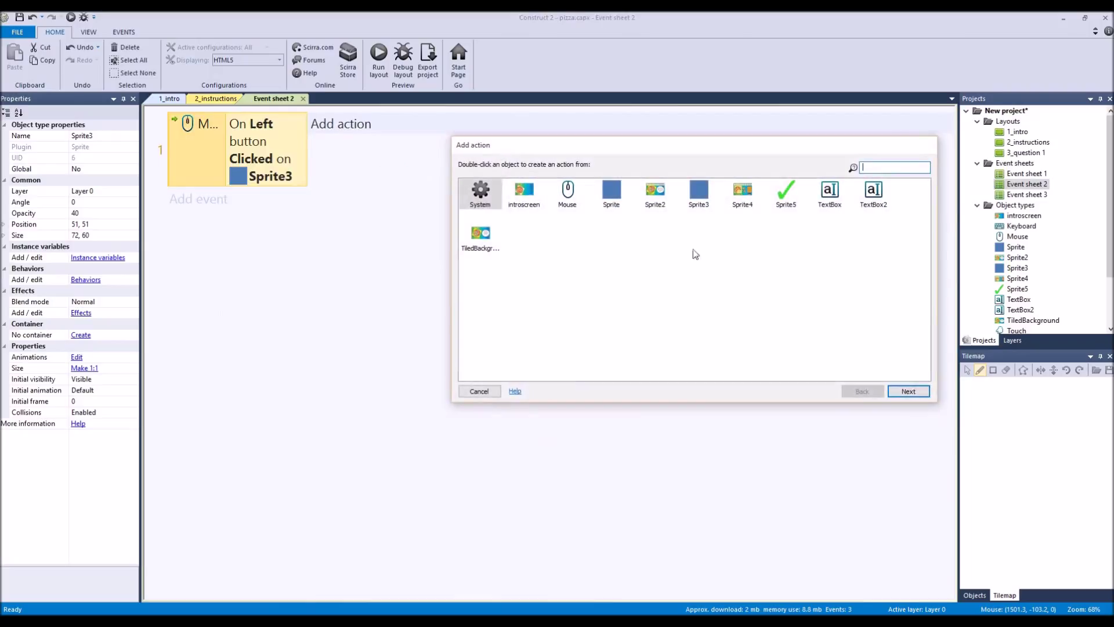
double_click(495, 191)
double_click(611, 241)
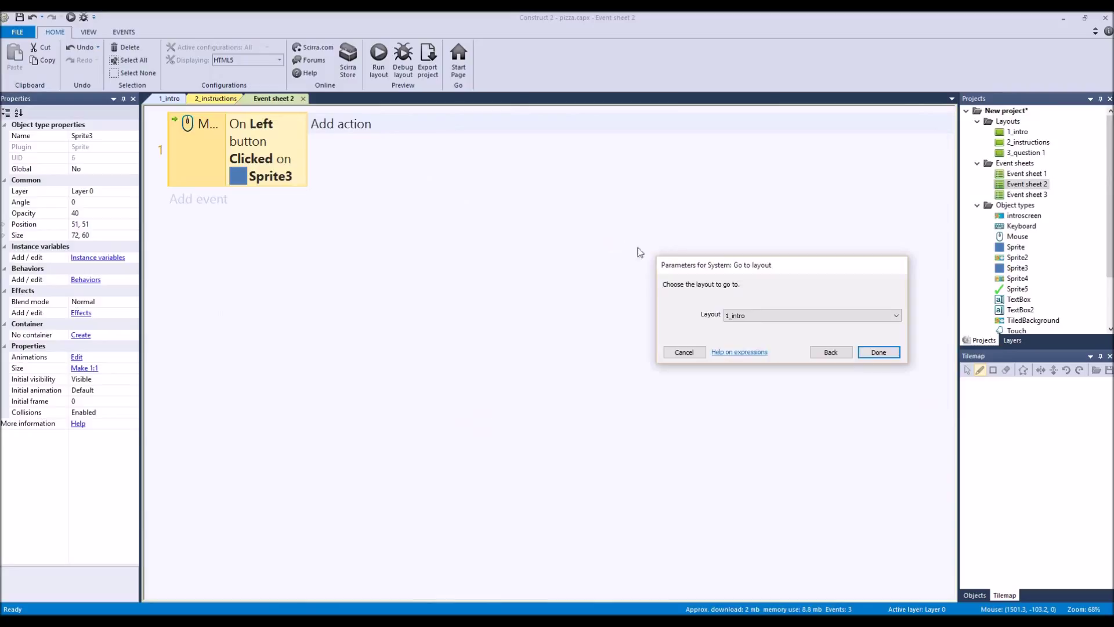
left_click(758, 315)
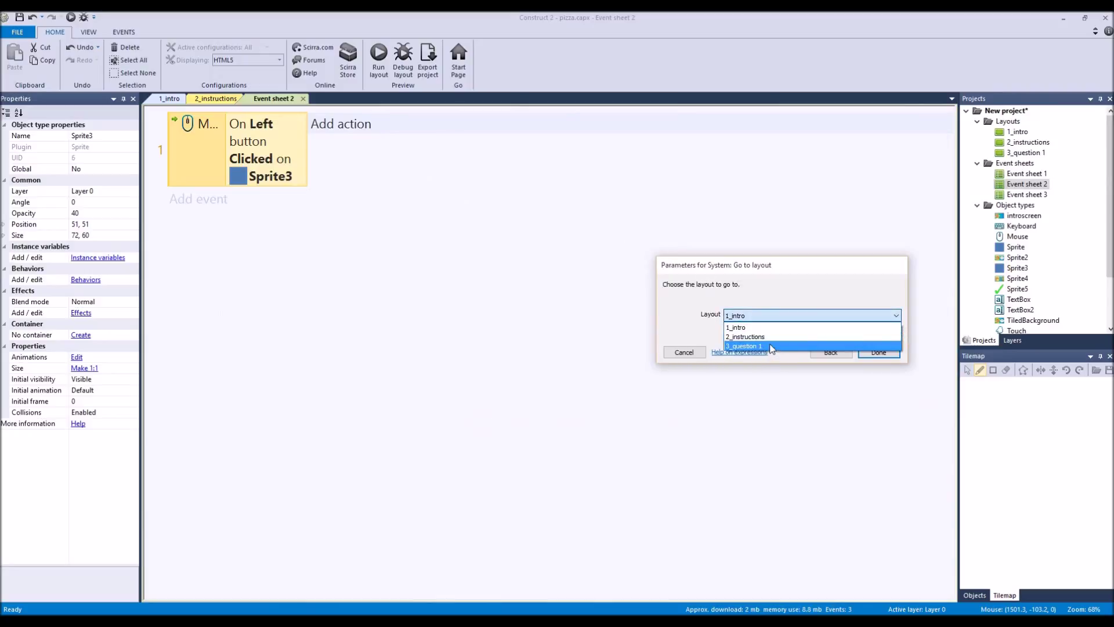
left_click(772, 346)
left_click(875, 352)
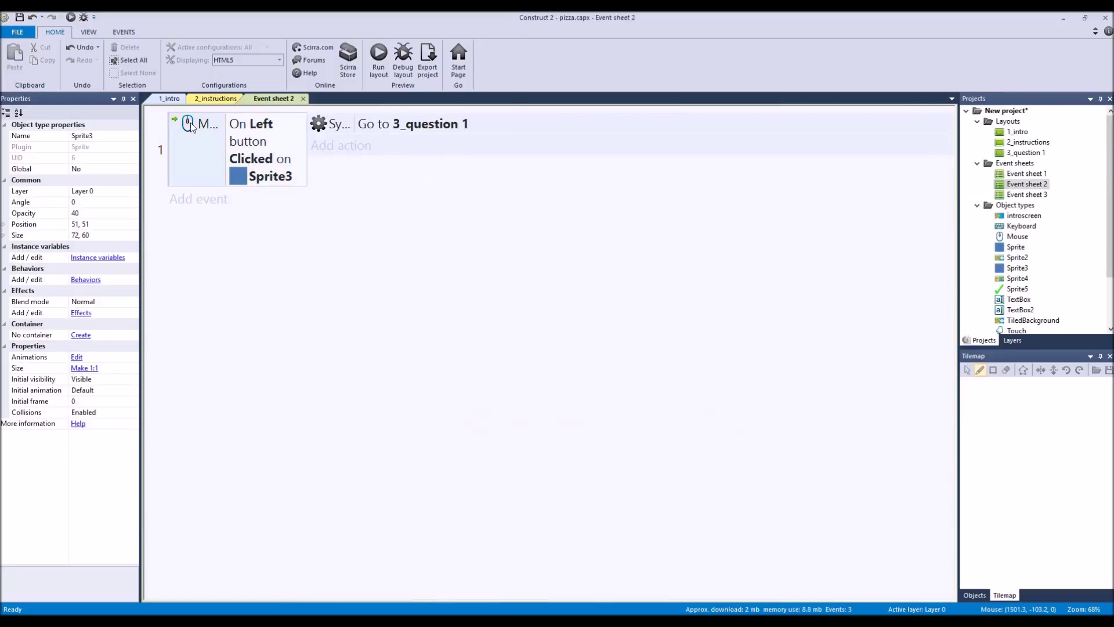
left_click(170, 99)
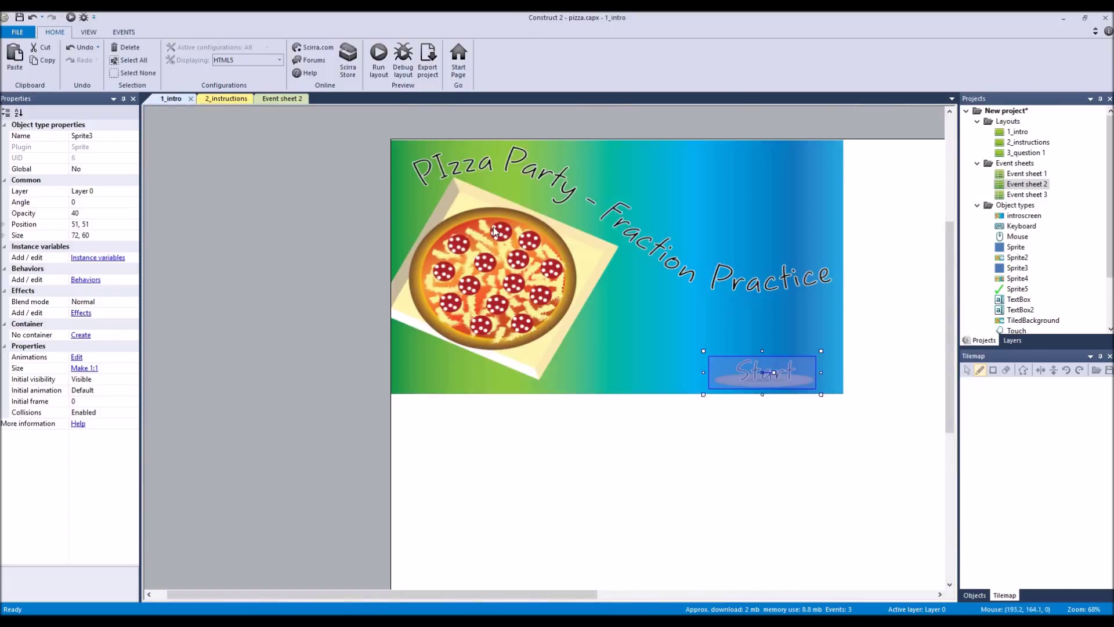
Run a maximized preview, press Start, and open order 1's pizza question
left_click(378, 55)
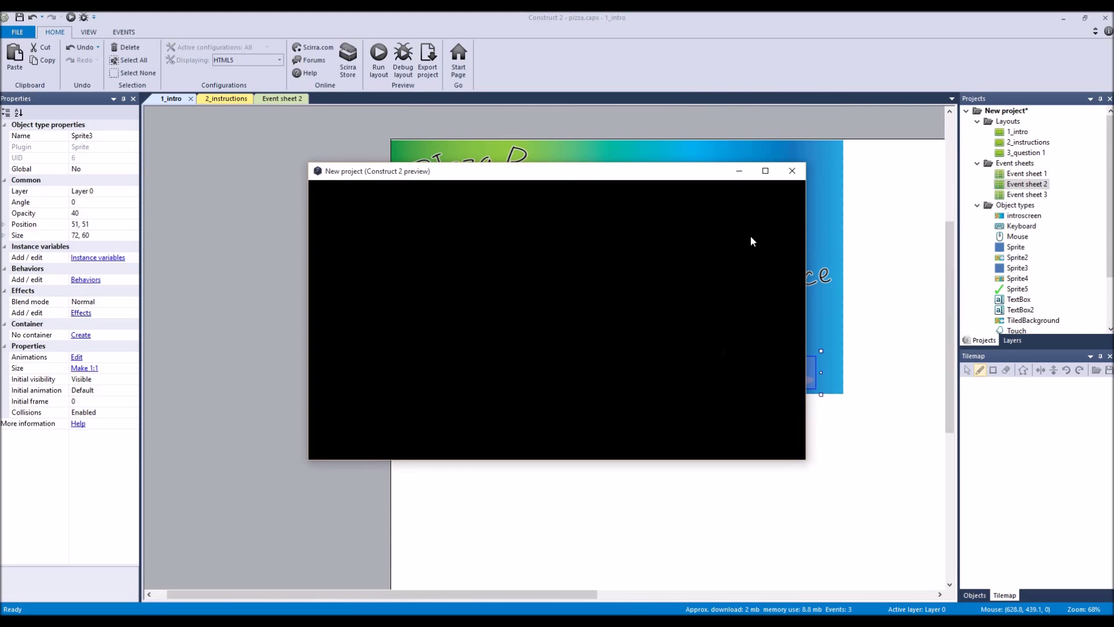
left_click(764, 169)
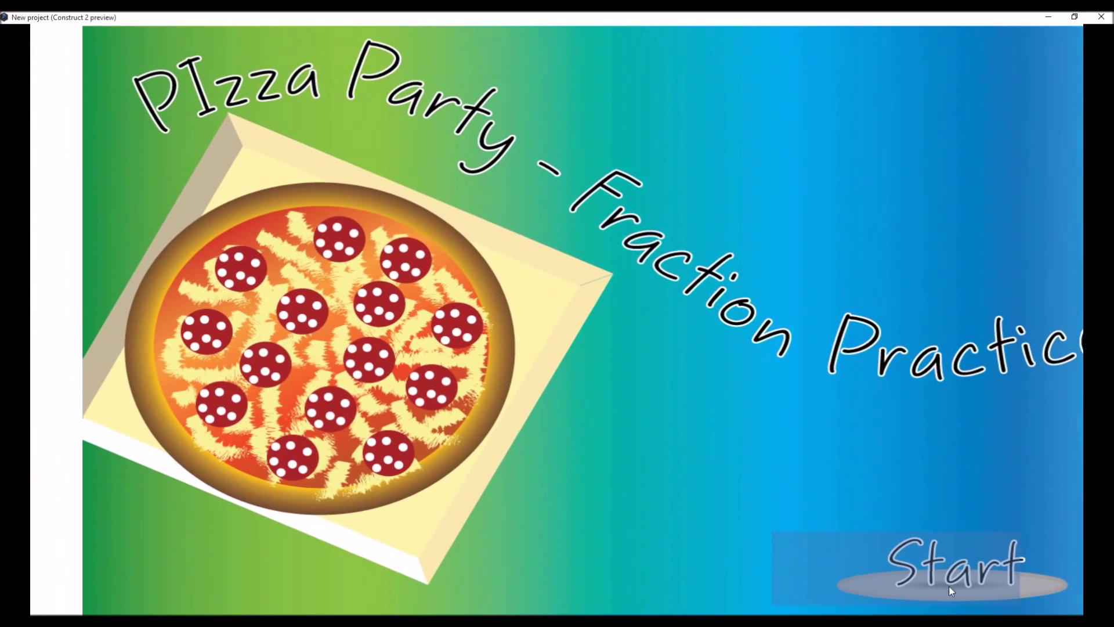
left_click(914, 574)
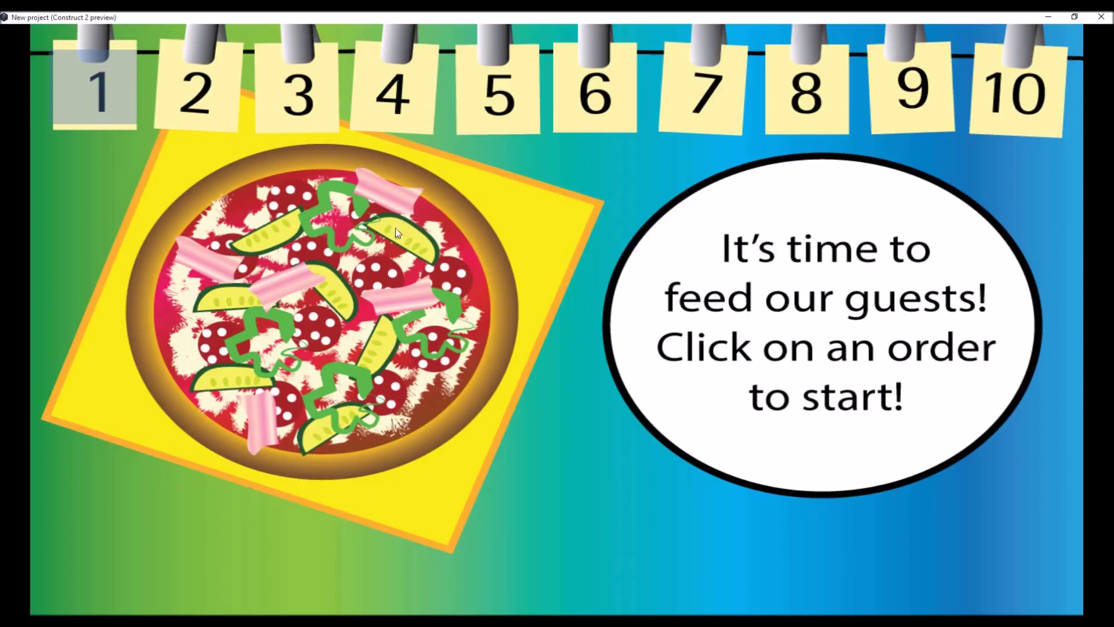
left_click(96, 89)
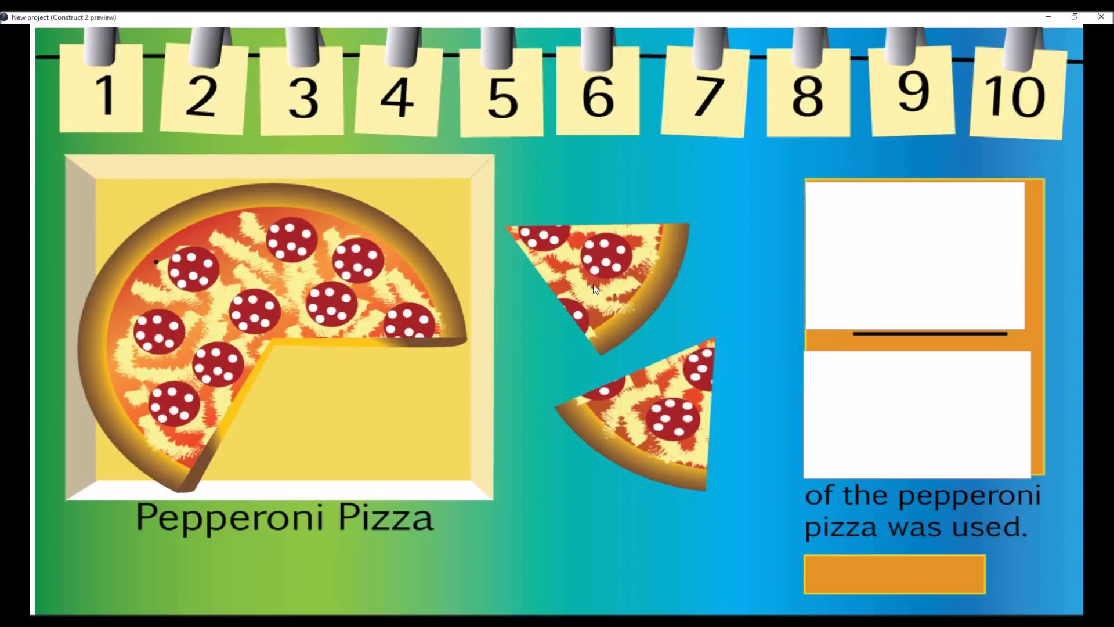
Enter 2 and 10 as the fraction answers, then close the preview
type("2")
left_click(878, 393)
type("10")
key("ctrl+a")
key("BackSpace")
type("8")
key("BackSpace")
type("10")
left_click(1101, 17)
Open Event sheet 3 from the 2_instructions layout and inspect its 2 and 6 answer conditions
left_click(296, 99)
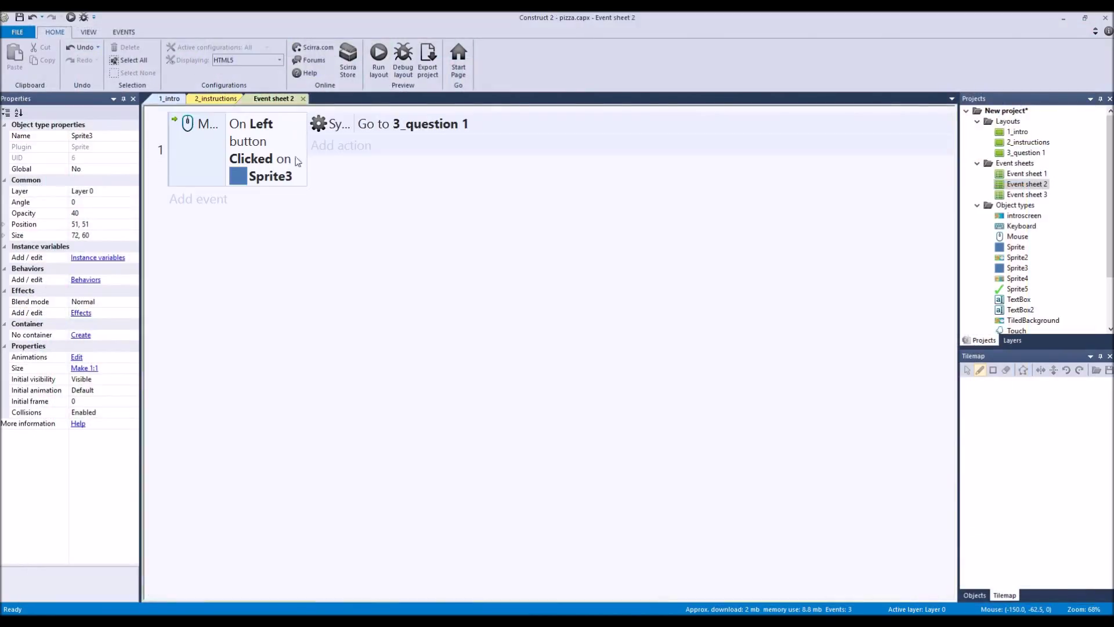
left_click(229, 100)
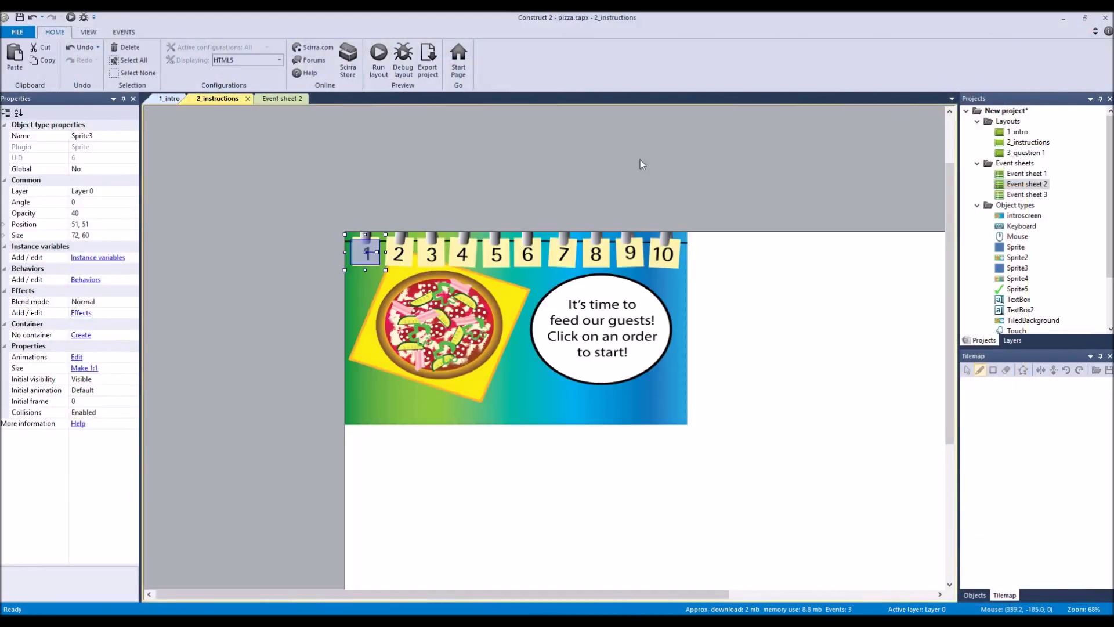
double_click(1026, 195)
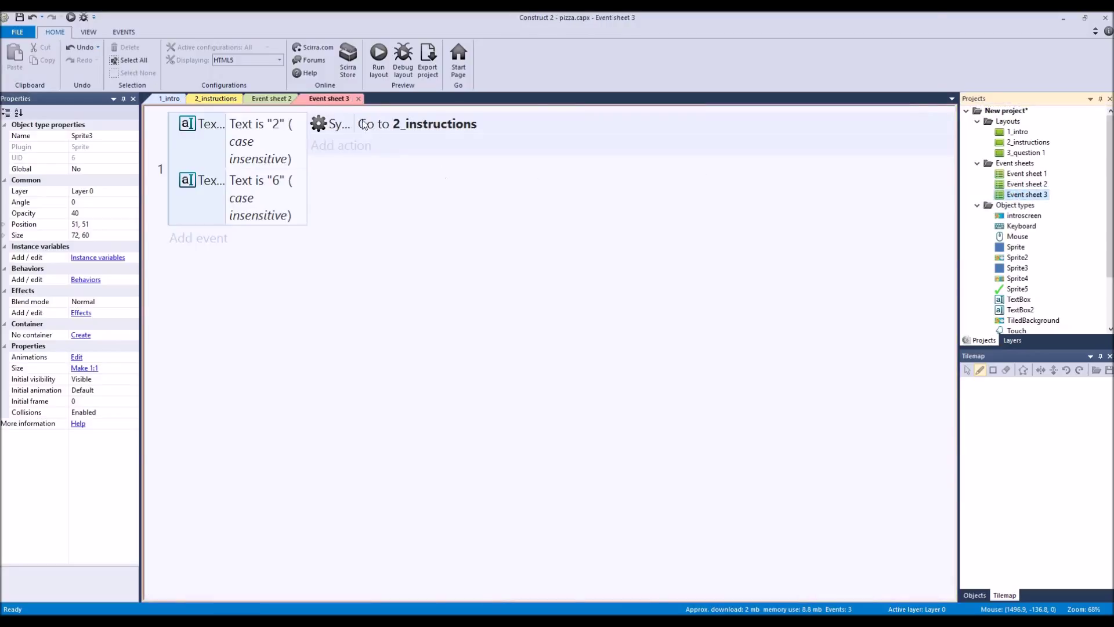
left_click(378, 58)
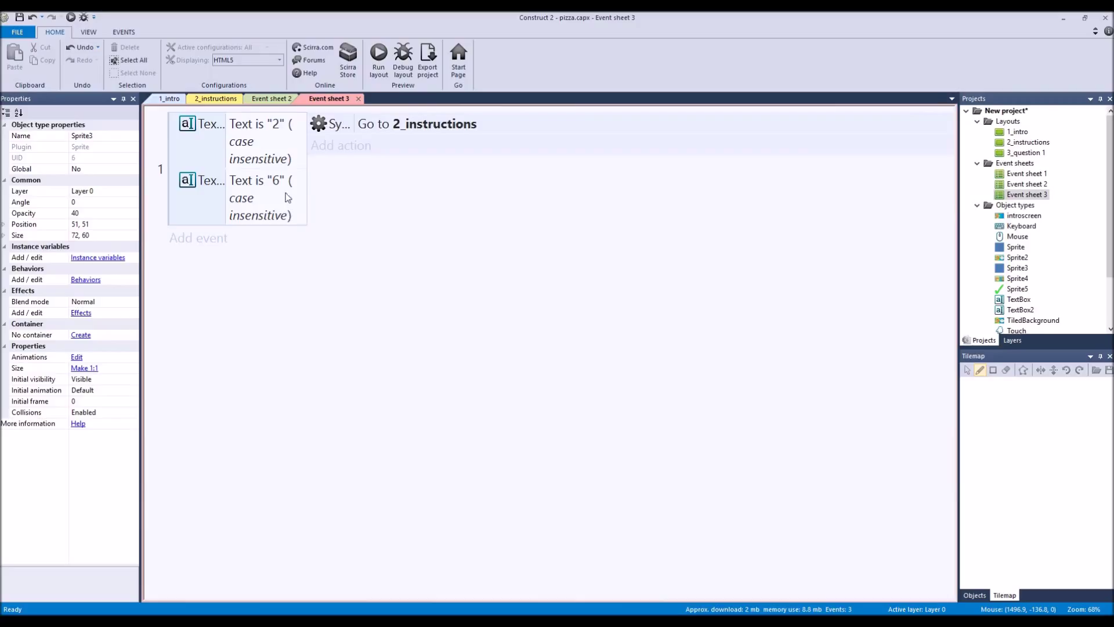
left_click(255, 177)
left_click(269, 144)
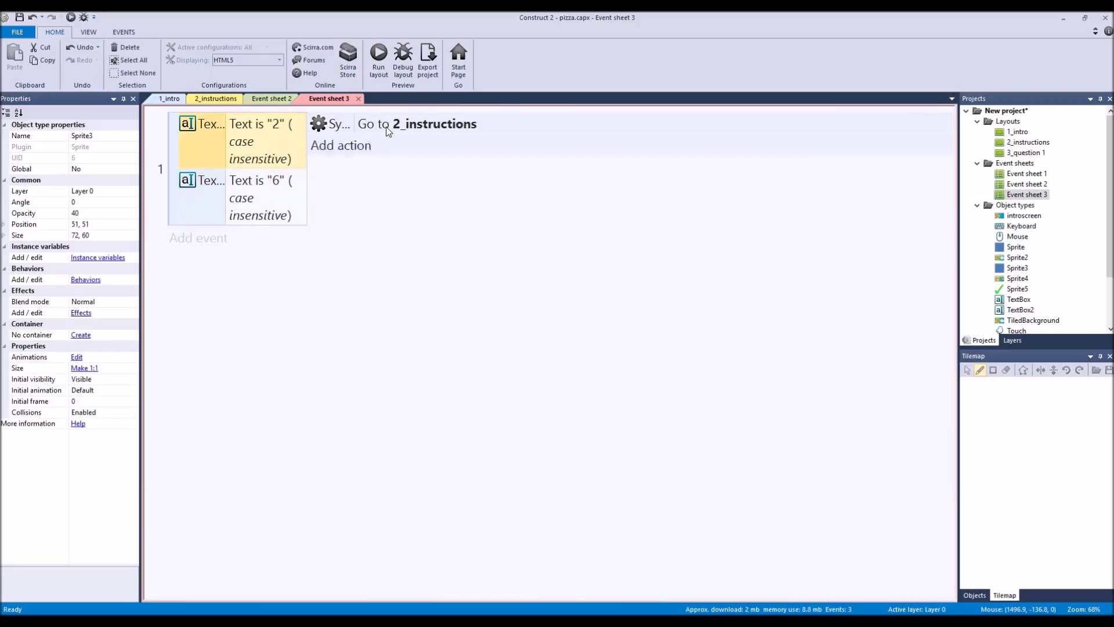
Preview the game, open order 1, enter 6 in the lower answer box, then close the preview
left_click(379, 58)
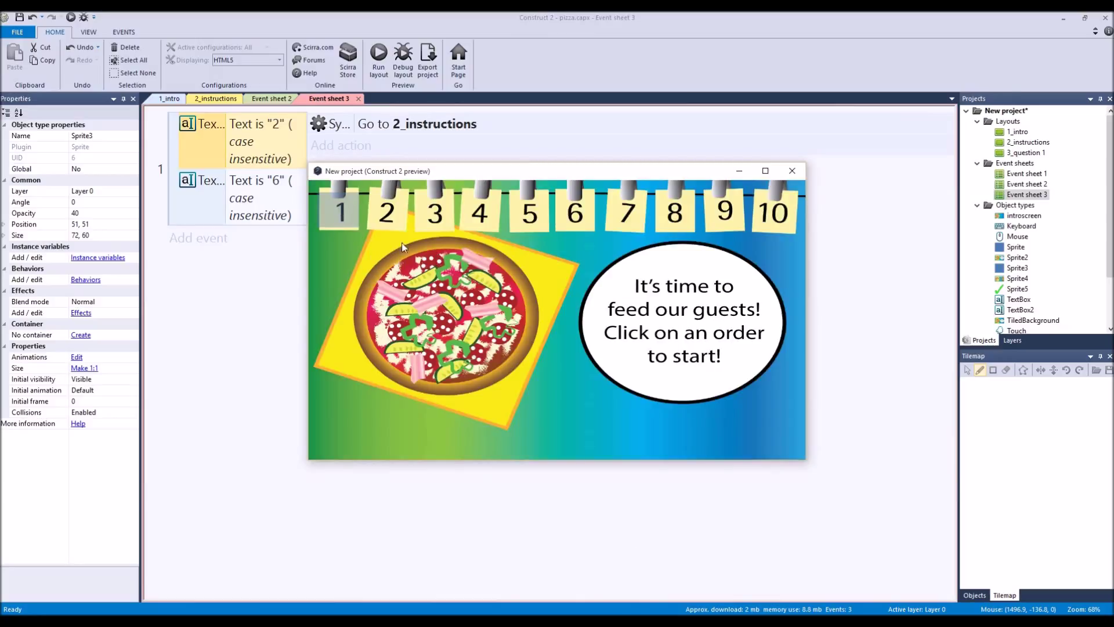
left_click(351, 211)
left_click(711, 348)
type("6")
left_click(792, 170)
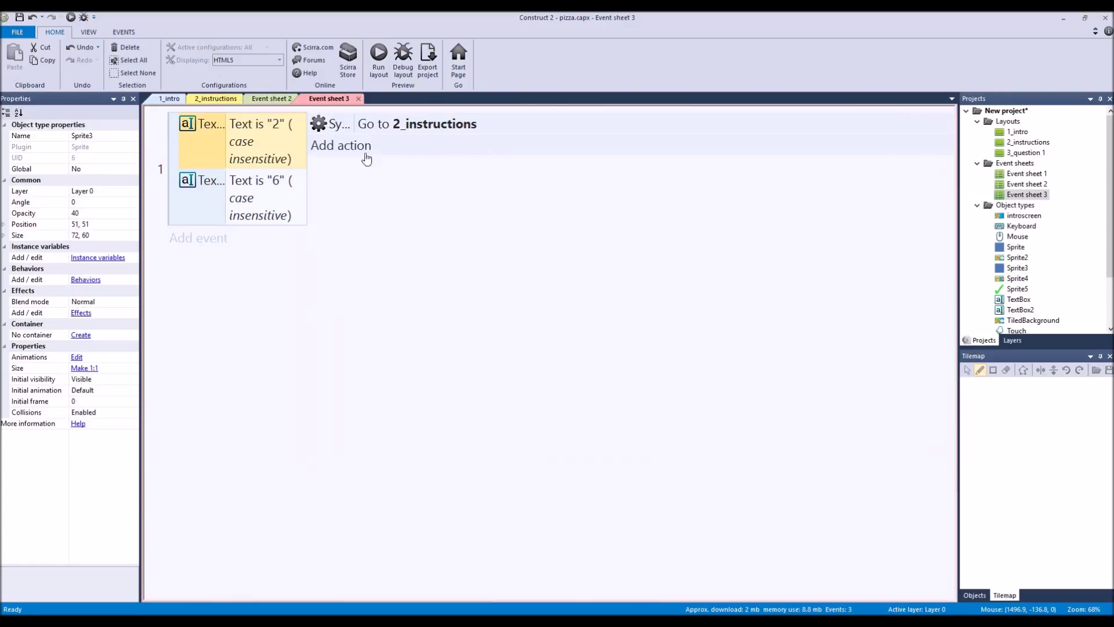
Try adding an action to the answer event twice, cancelling both times
left_click(340, 146)
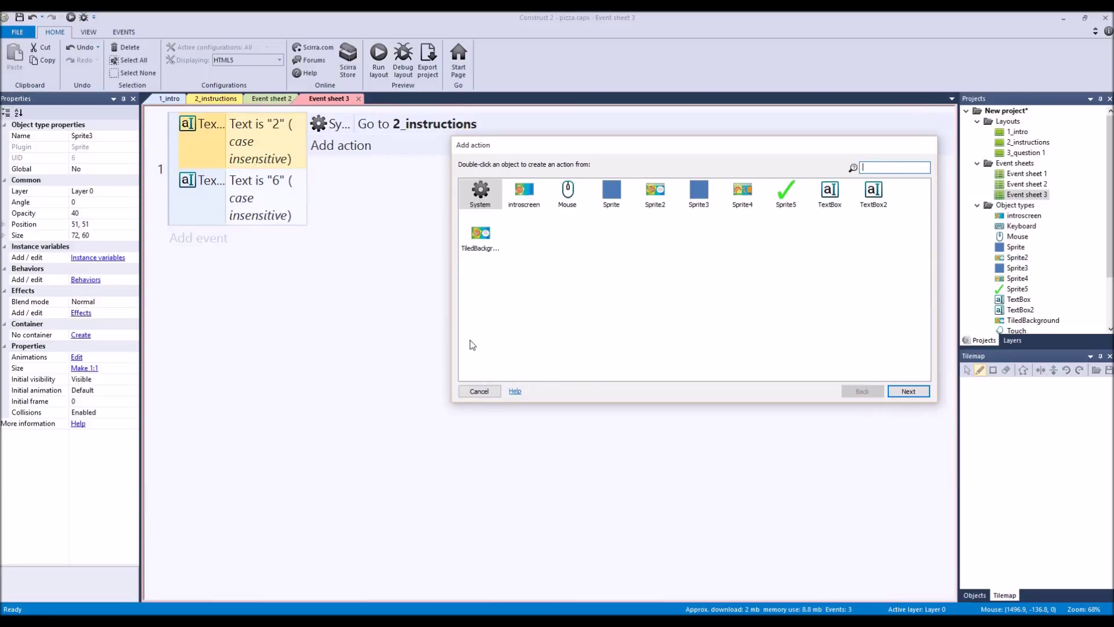
left_click(479, 391)
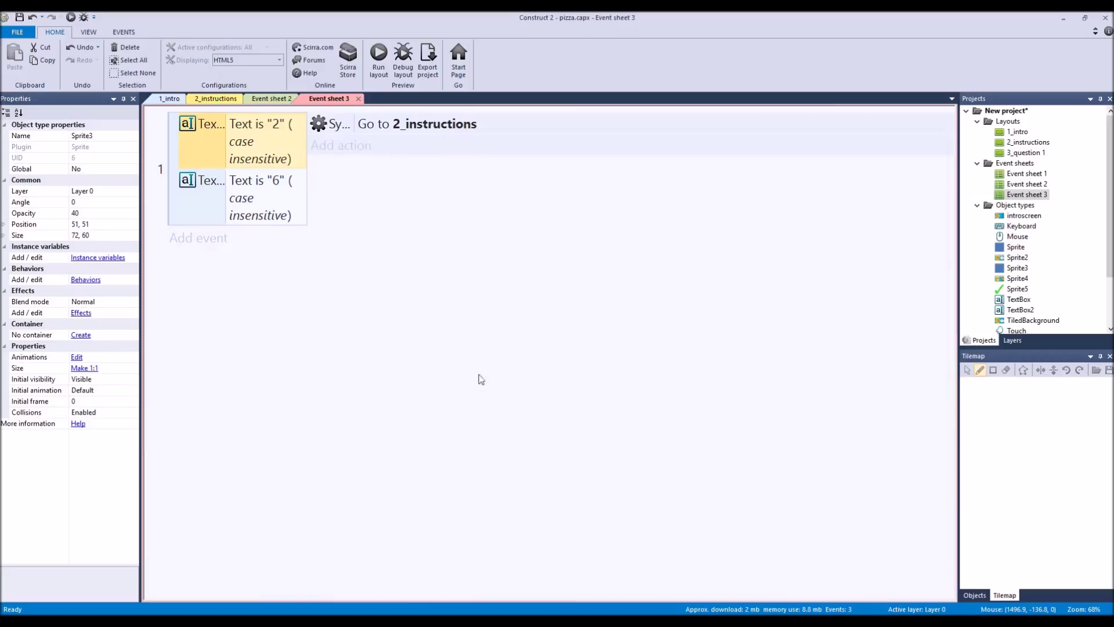
left_click(360, 151)
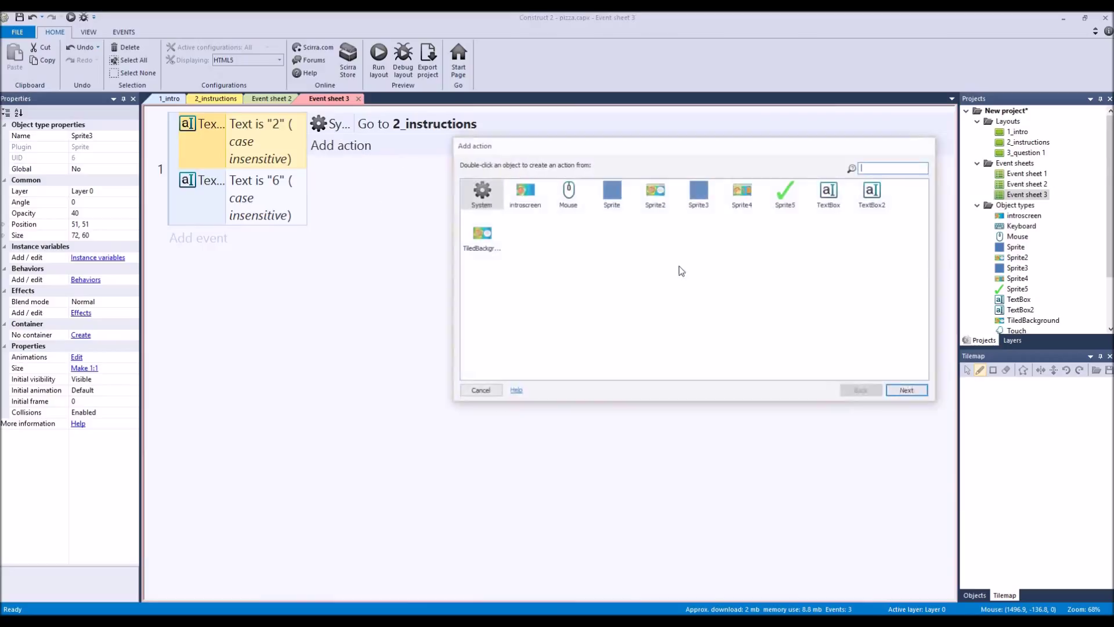
left_click(479, 391)
Add a global Number variable named score with initial value 0 to Event sheet 3
right_click(319, 315)
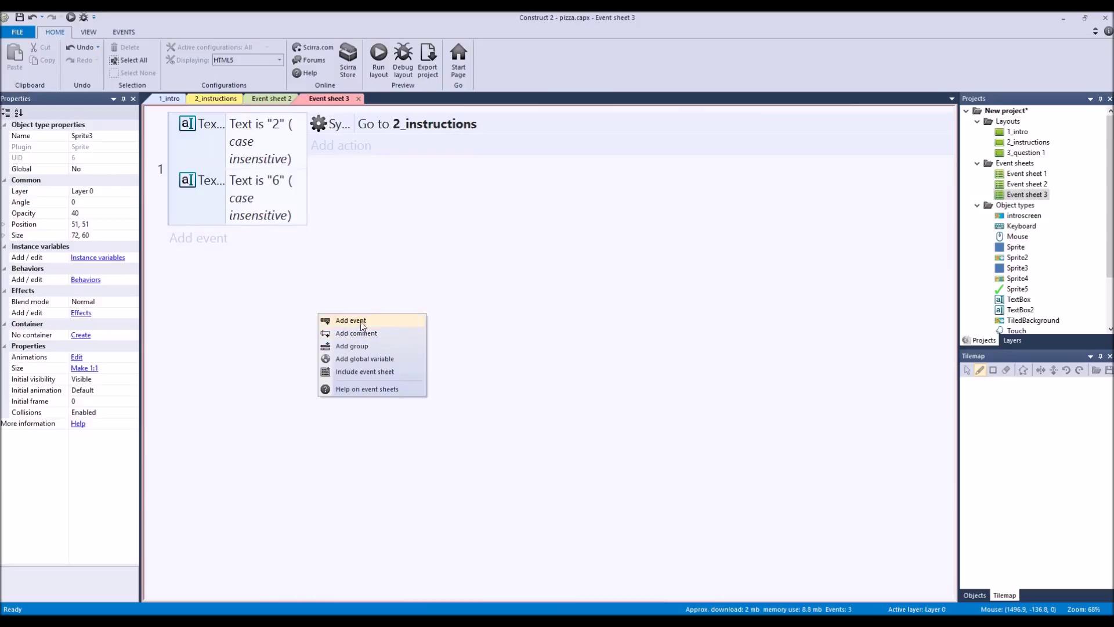
left_click(377, 359)
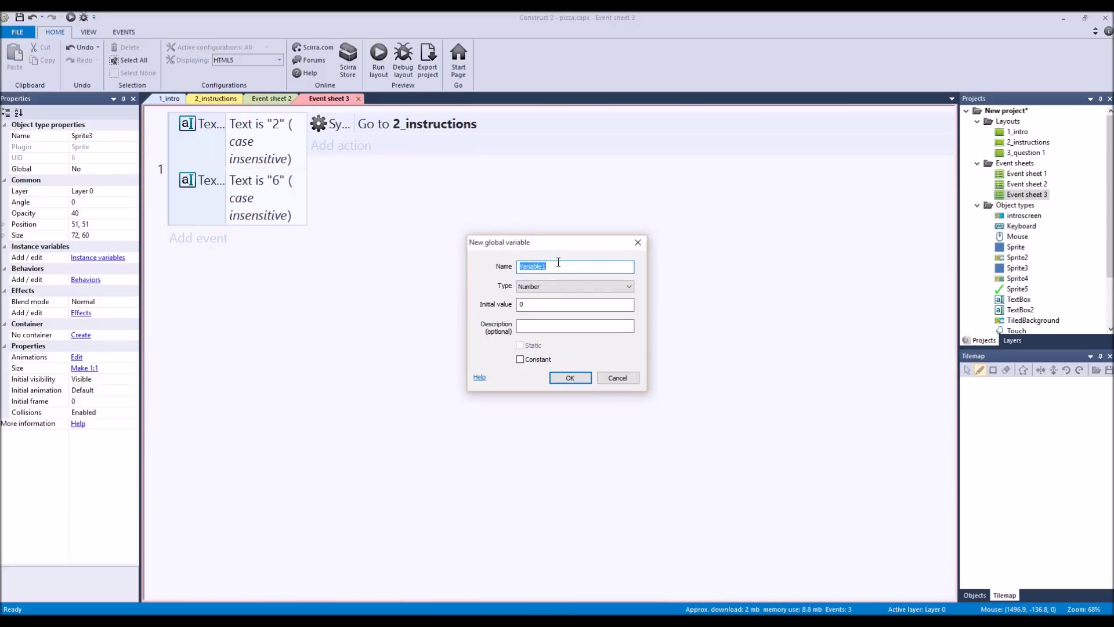
type("scr")
type("score")
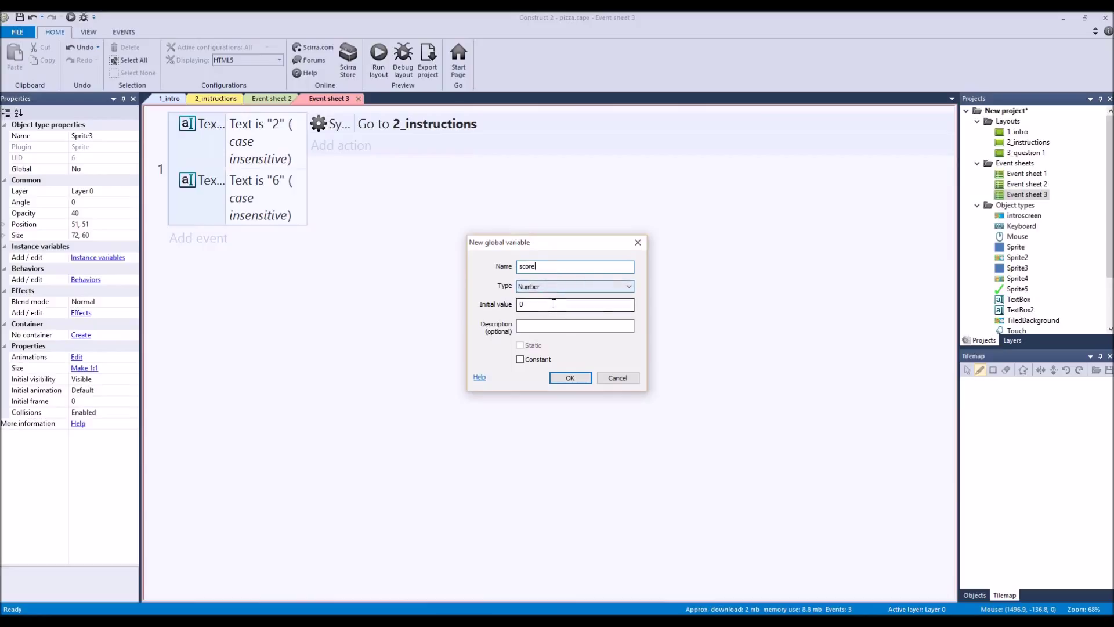
left_click(571, 379)
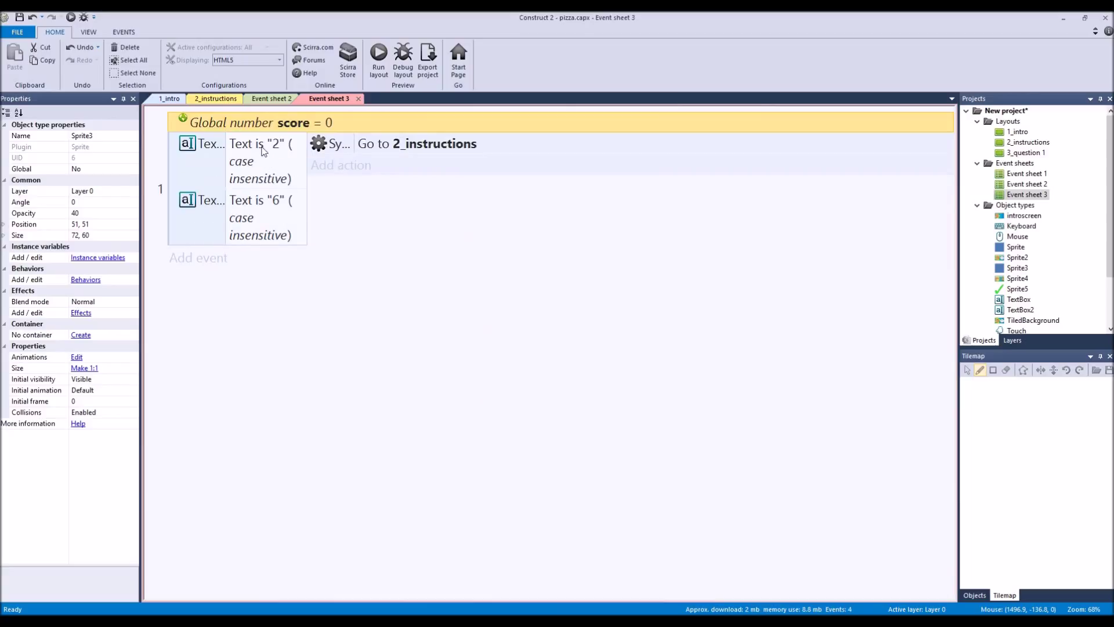
Start a new action on the answer event, browsing the checkmark sprite's actions before backing out
left_click(340, 166)
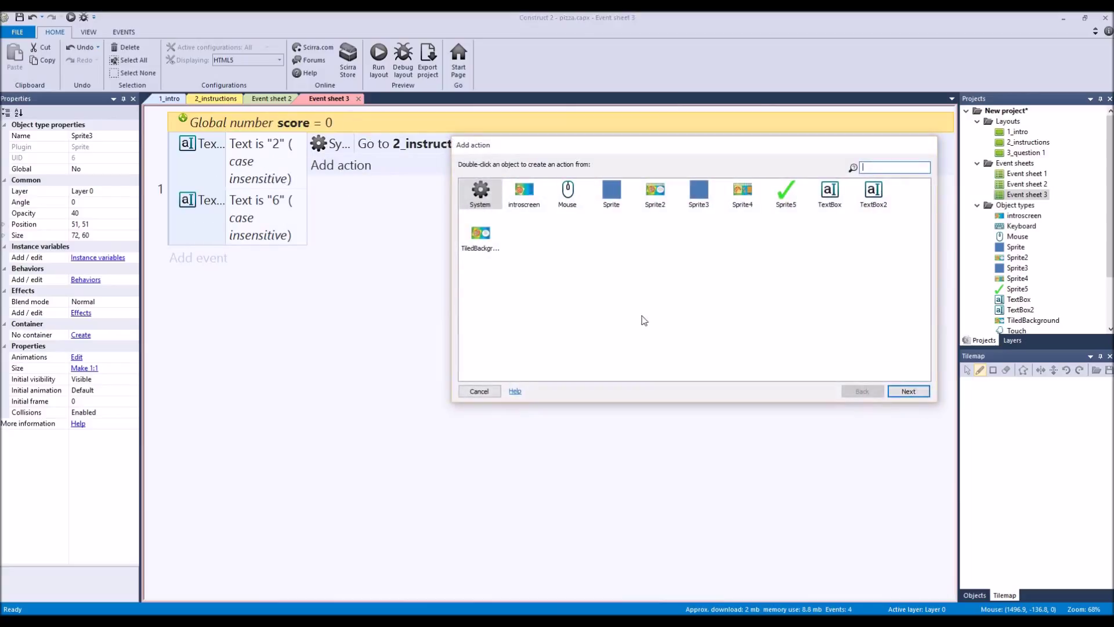
double_click(794, 195)
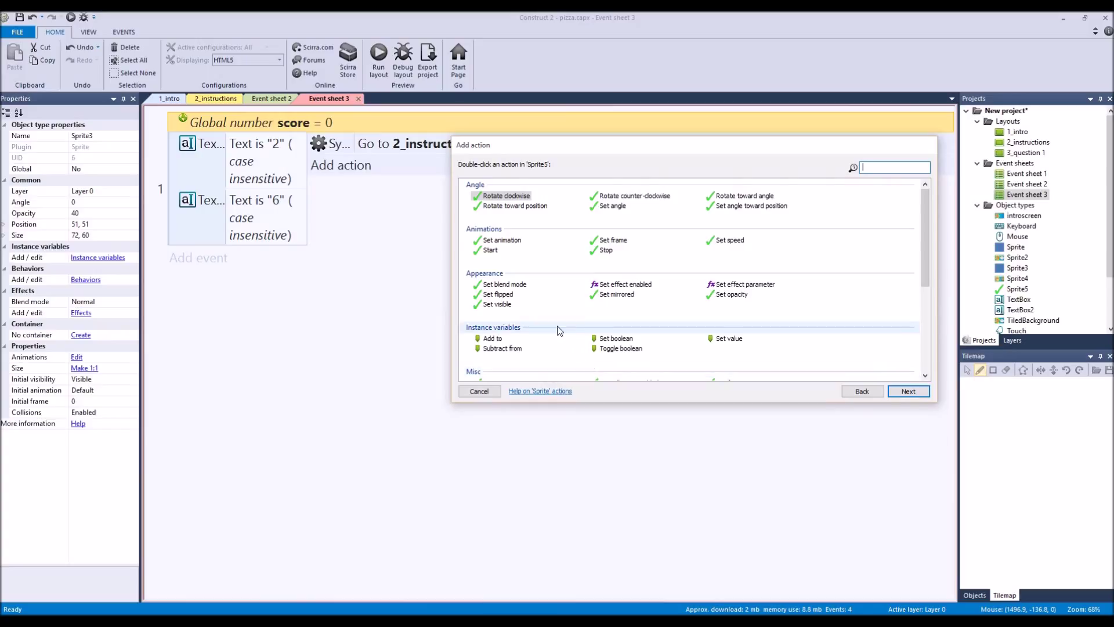
scroll(568, 333, "down", 5)
scroll(520, 331, "up", 5)
scroll(561, 360, "down", 5)
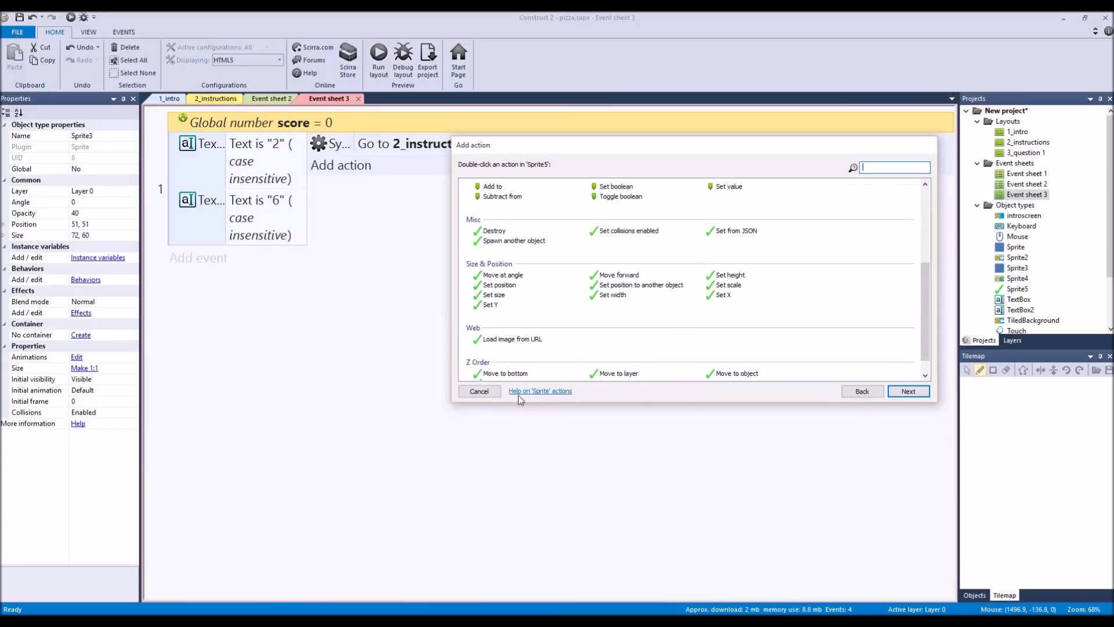
left_click(856, 393)
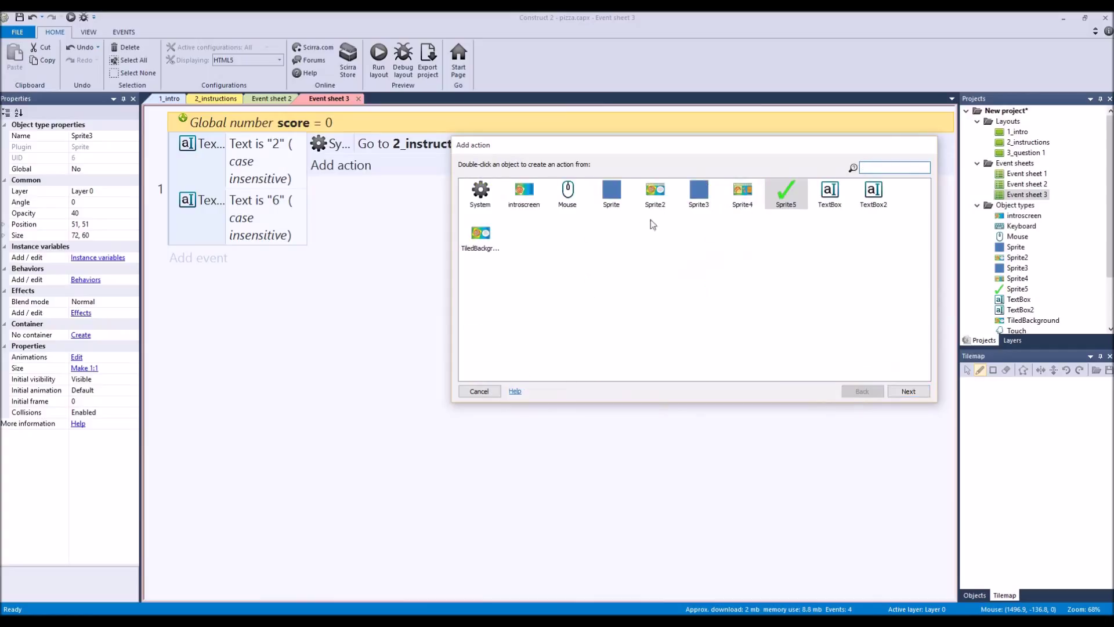
Add a System 'Add to' action adding 1 to score, then go back to 2_instructions
double_click(480, 191)
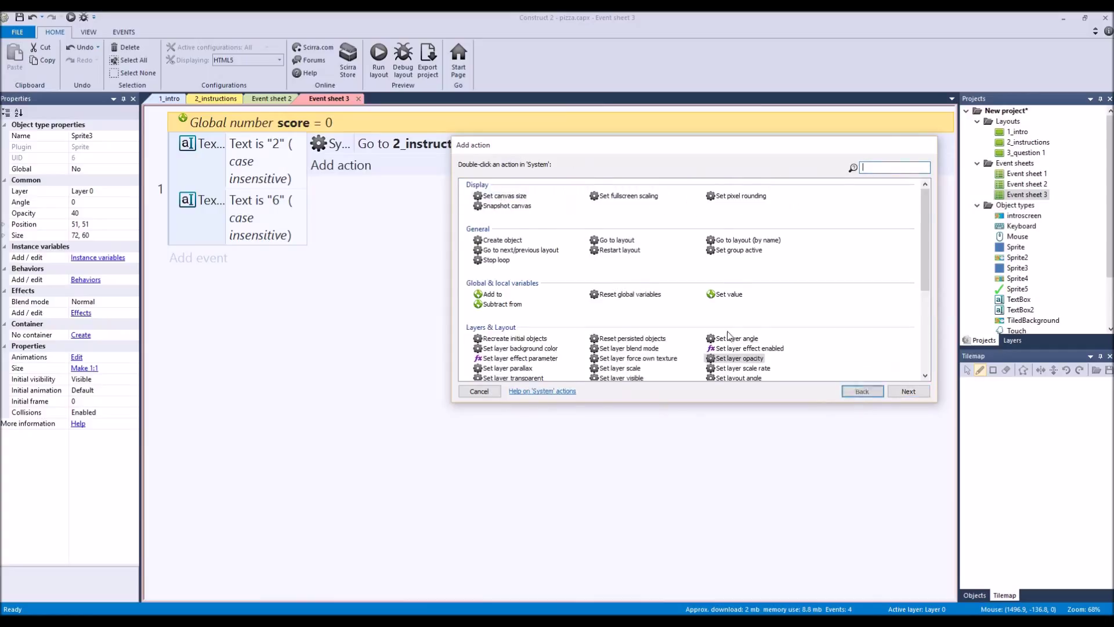
scroll(729, 335, "down", 2)
double_click(494, 244)
left_click(790, 315)
left_click(771, 326)
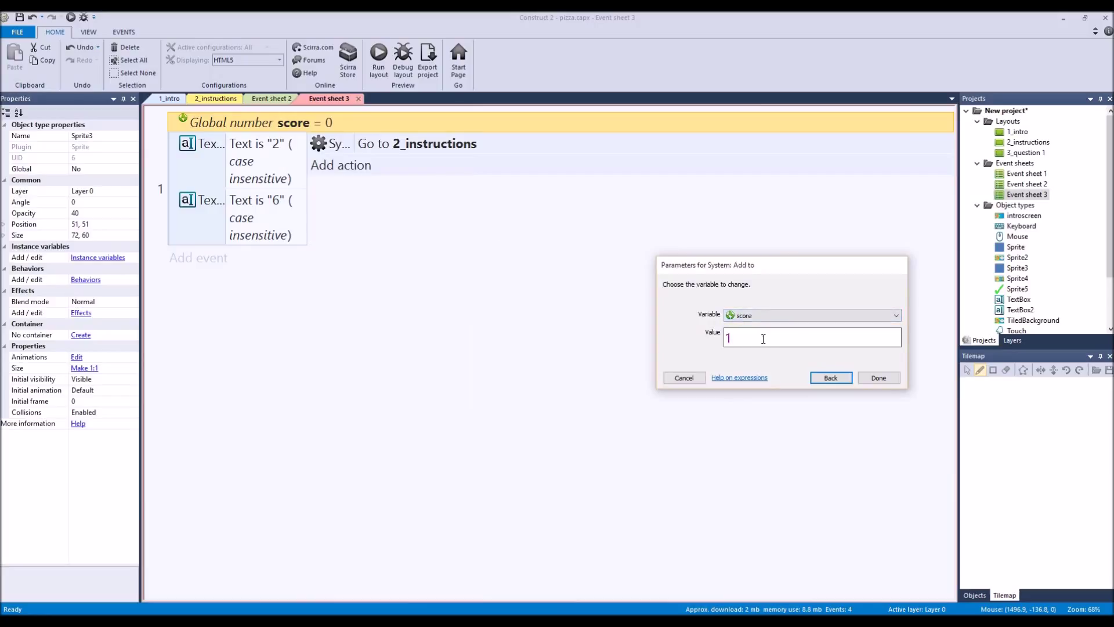
left_click(880, 379)
left_click(272, 99)
left_click(209, 98)
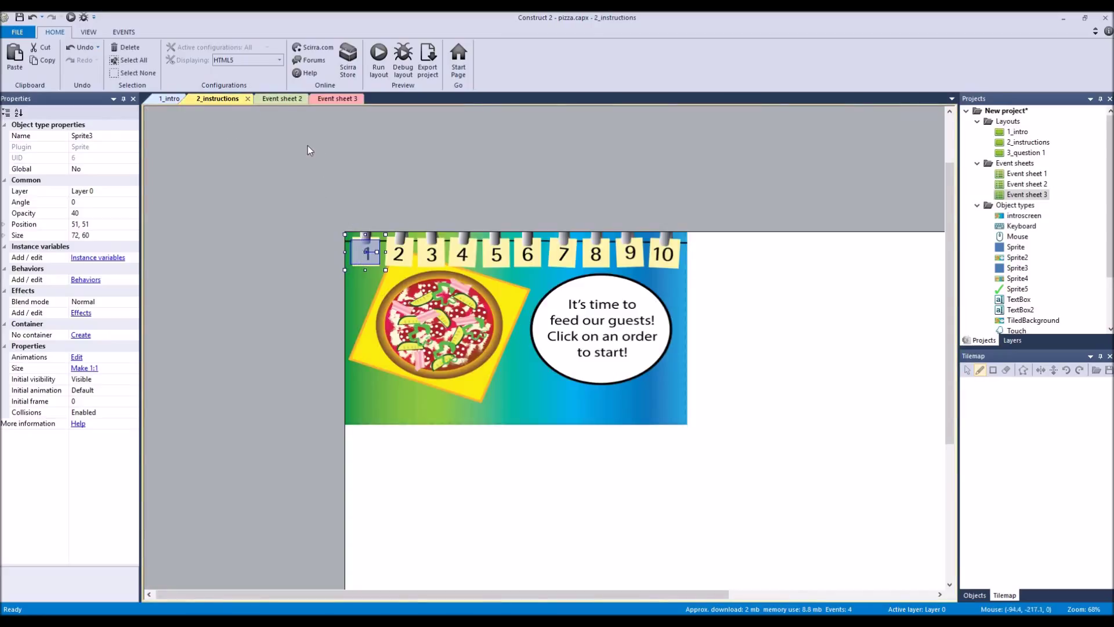
On Event sheet 2, add a System Compare variable event checking score equals 1
left_click(270, 100)
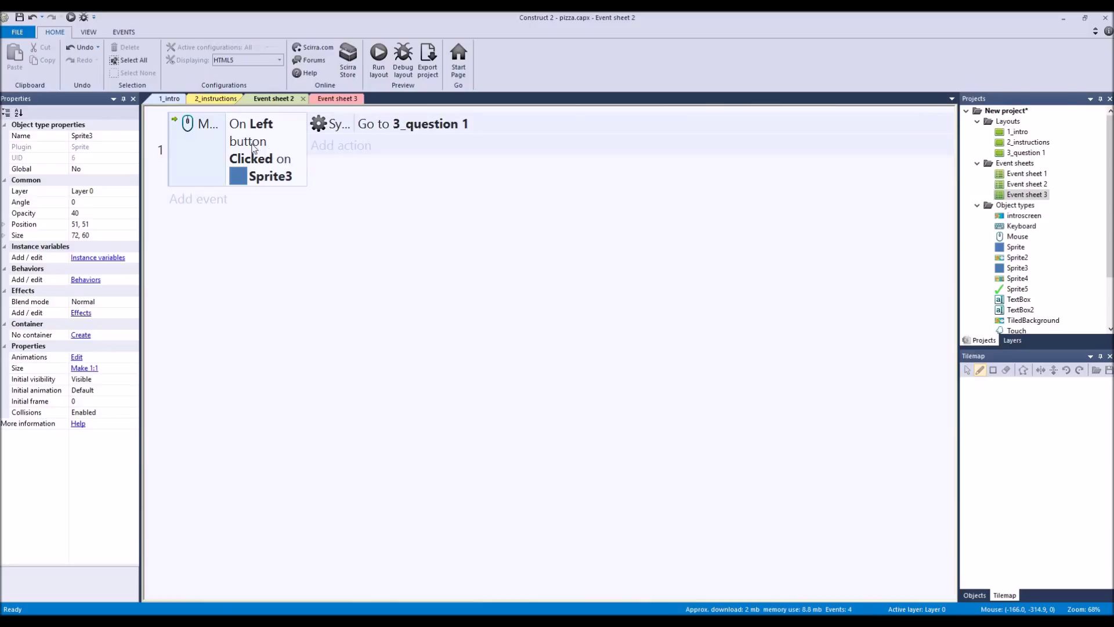
left_click(207, 204)
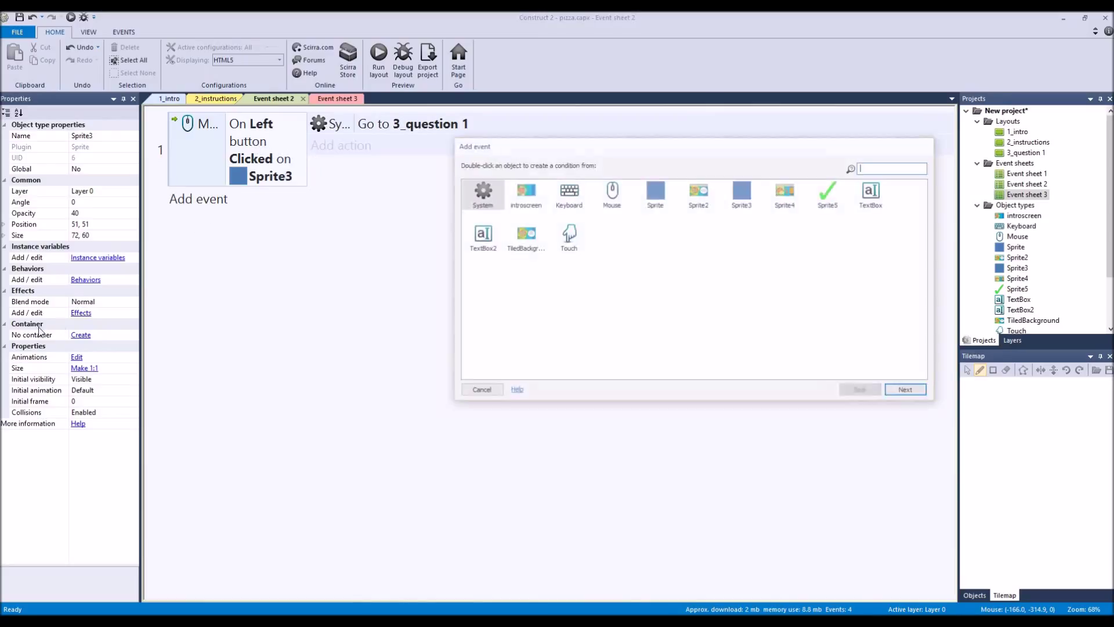
double_click(492, 196)
double_click(508, 284)
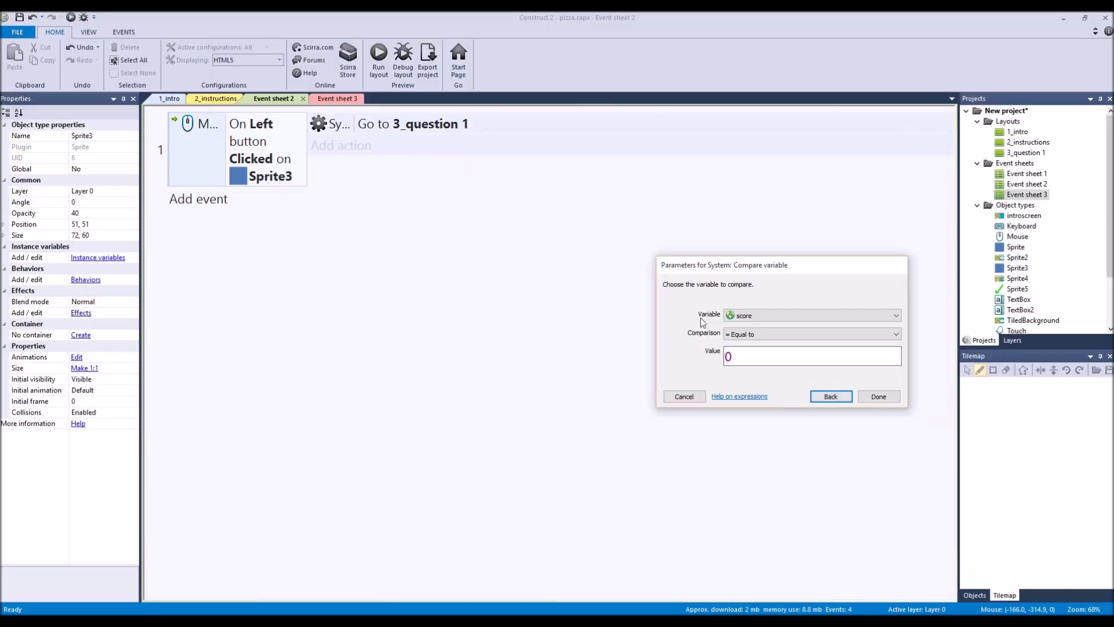
left_click(756, 317)
left_click(755, 359)
left_click(755, 351)
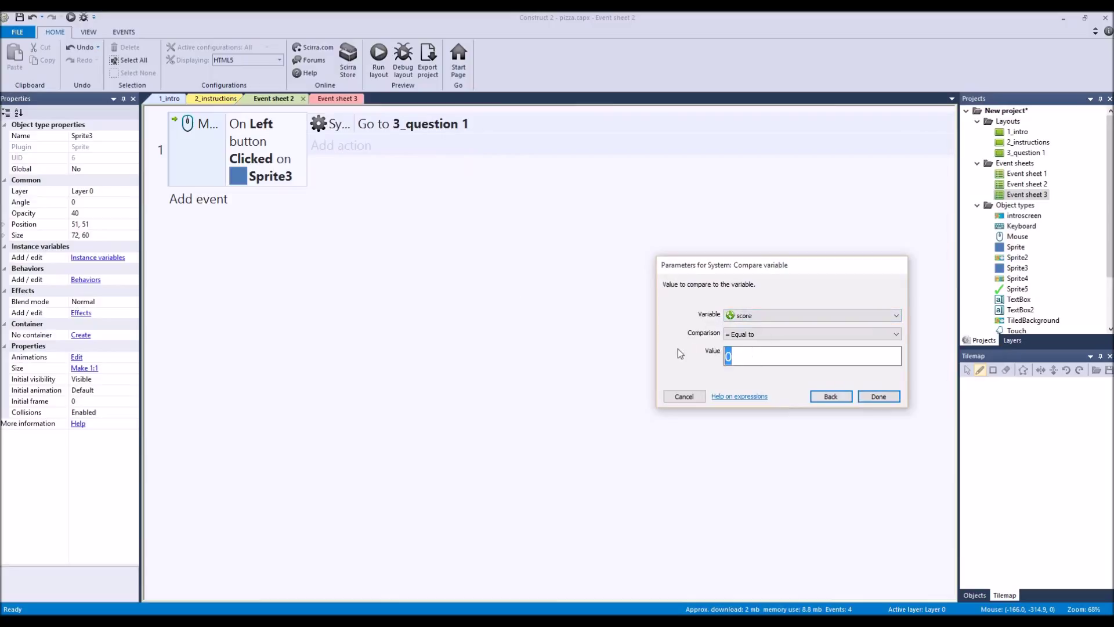
type("1")
left_click(878, 396)
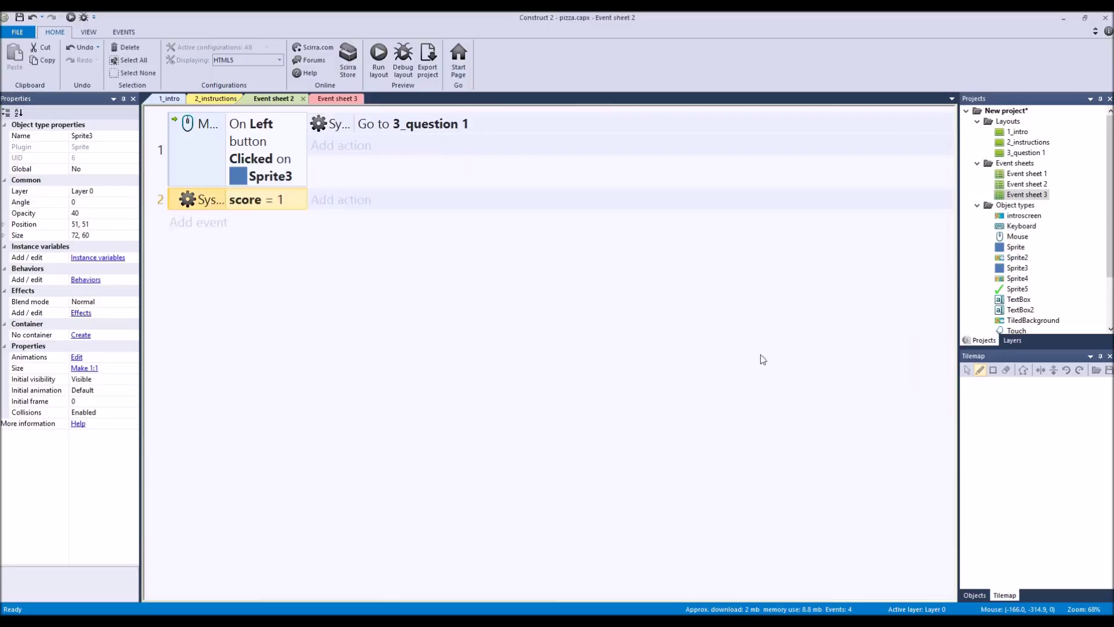
Browse Sprite3's actions for the score = 1 event, cancel, and return to 2_instructions
left_click(344, 200)
double_click(699, 192)
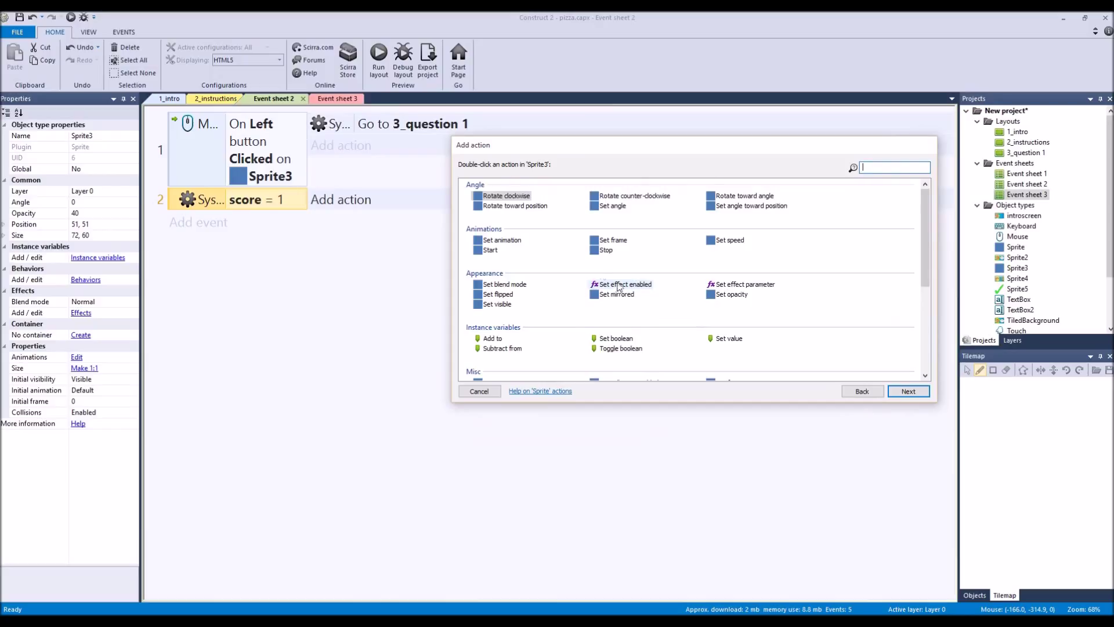
scroll(570, 343, "down", 1)
scroll(570, 342, "down", 2)
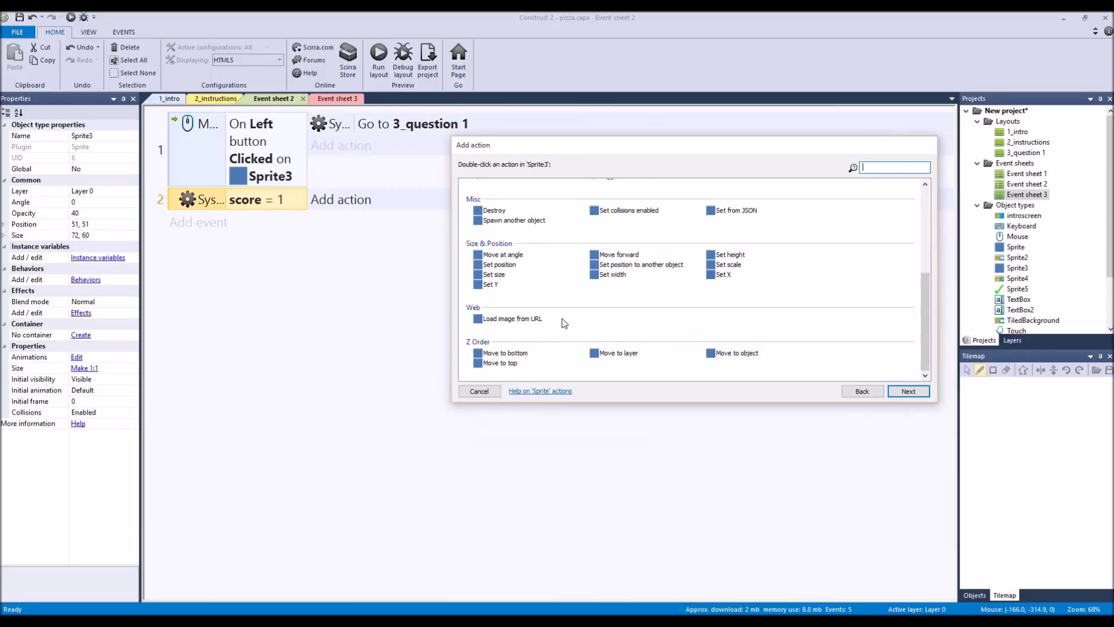
scroll(564, 324, "up", 6)
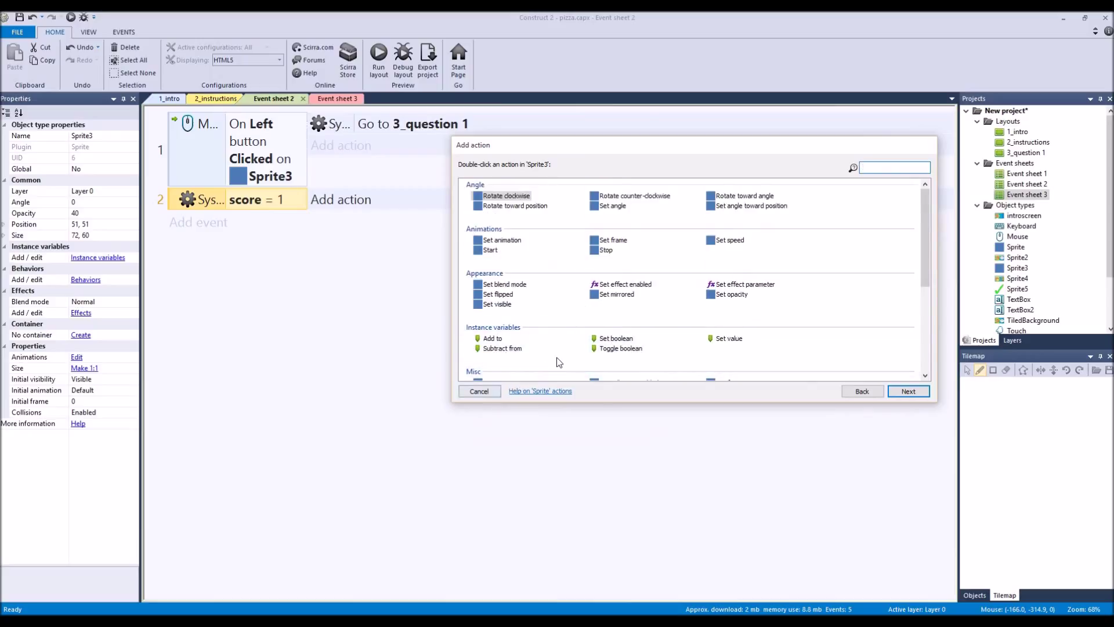
scroll(558, 359, "down", 2)
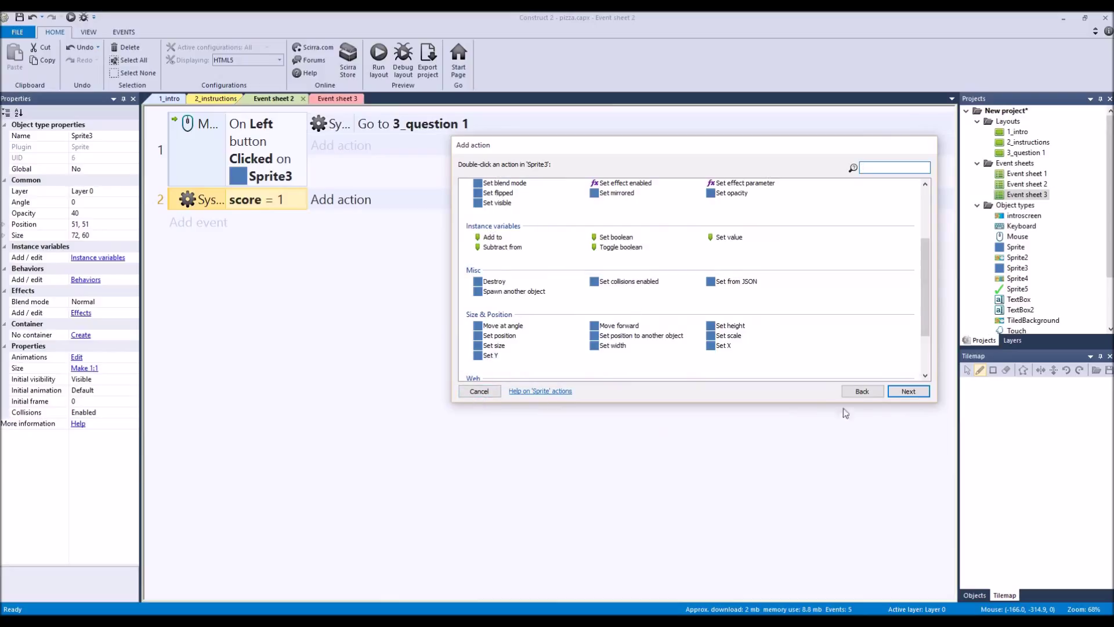
scroll(642, 371, "down", 3)
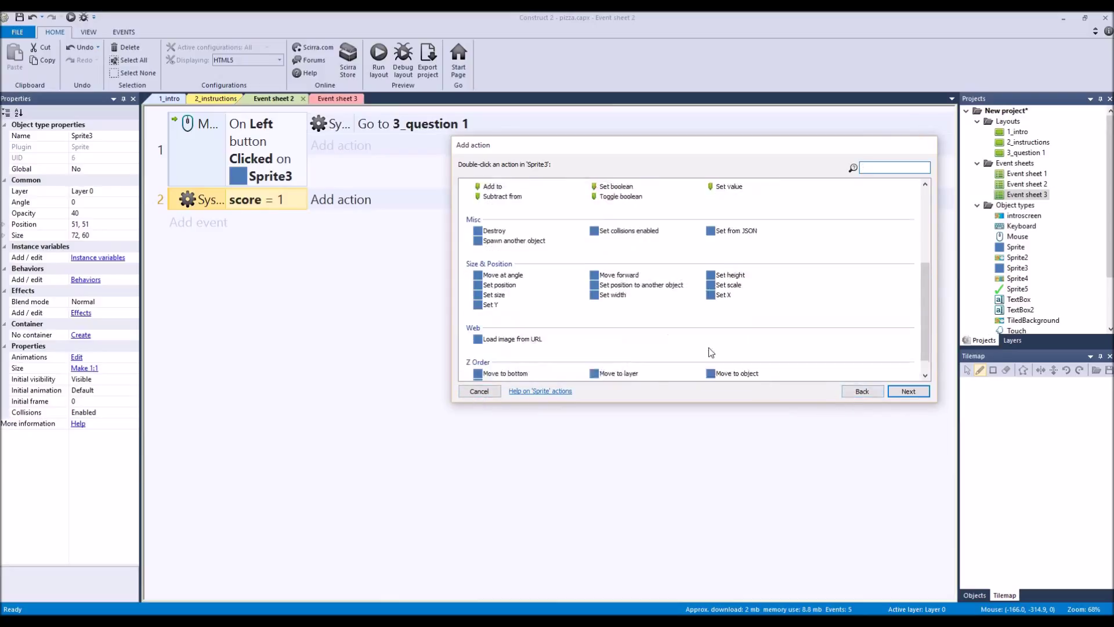
left_click(490, 392)
left_click(216, 99)
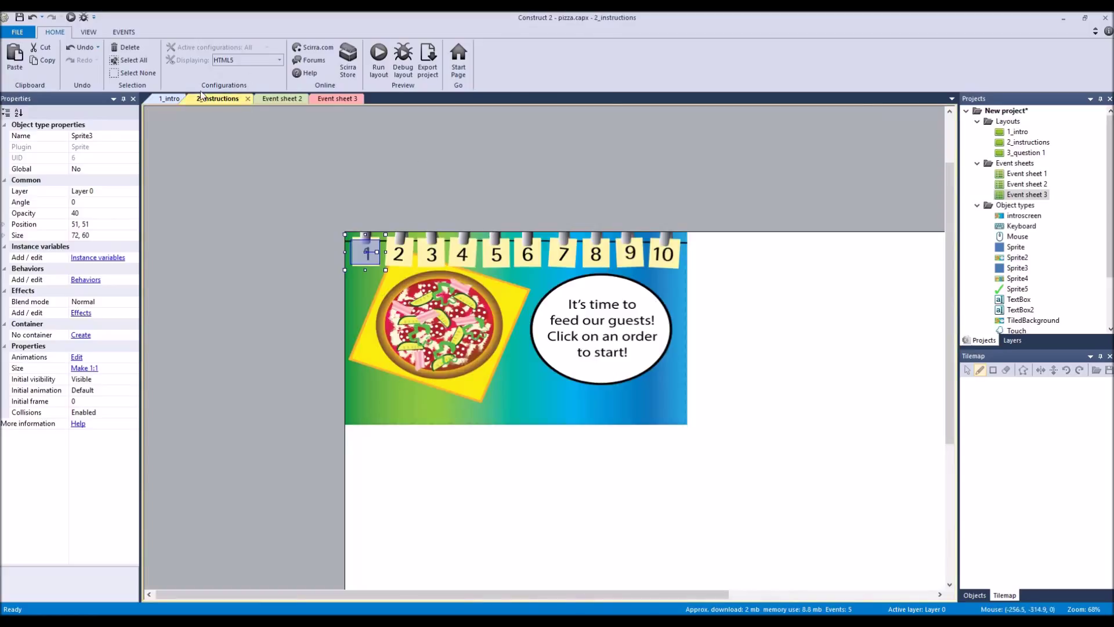
Check the layout properties and the order 1 box, glancing at Event sheet 3
right_click(246, 120)
left_click(448, 159)
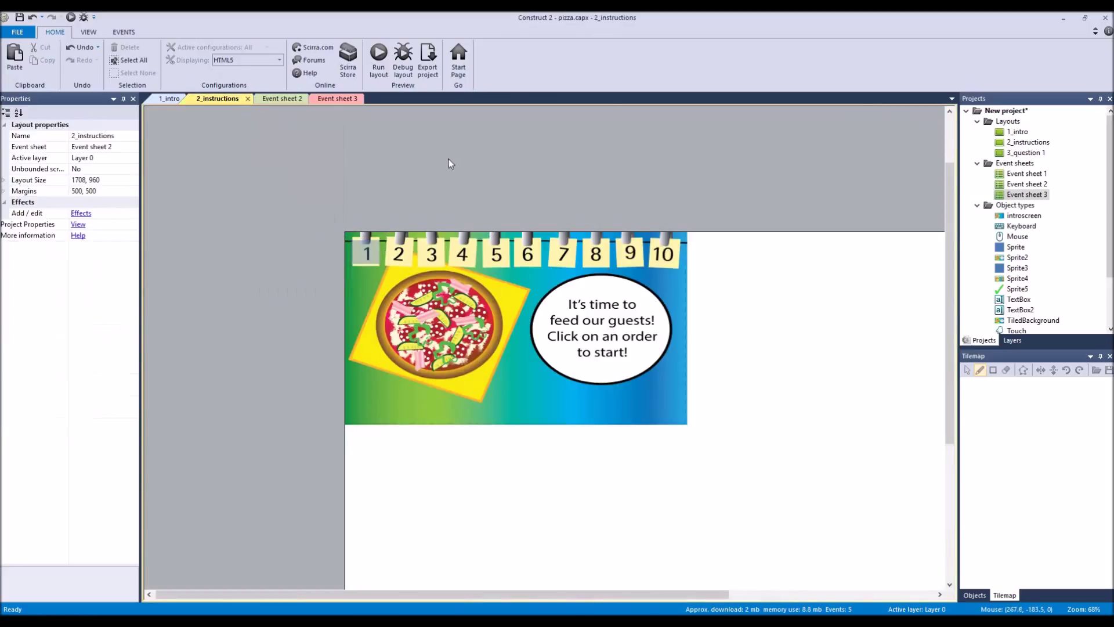
left_click(366, 246)
left_click(337, 98)
left_click(216, 99)
Insert a new Sprite on the layout and load the green checkmark image into it
right_click(336, 173)
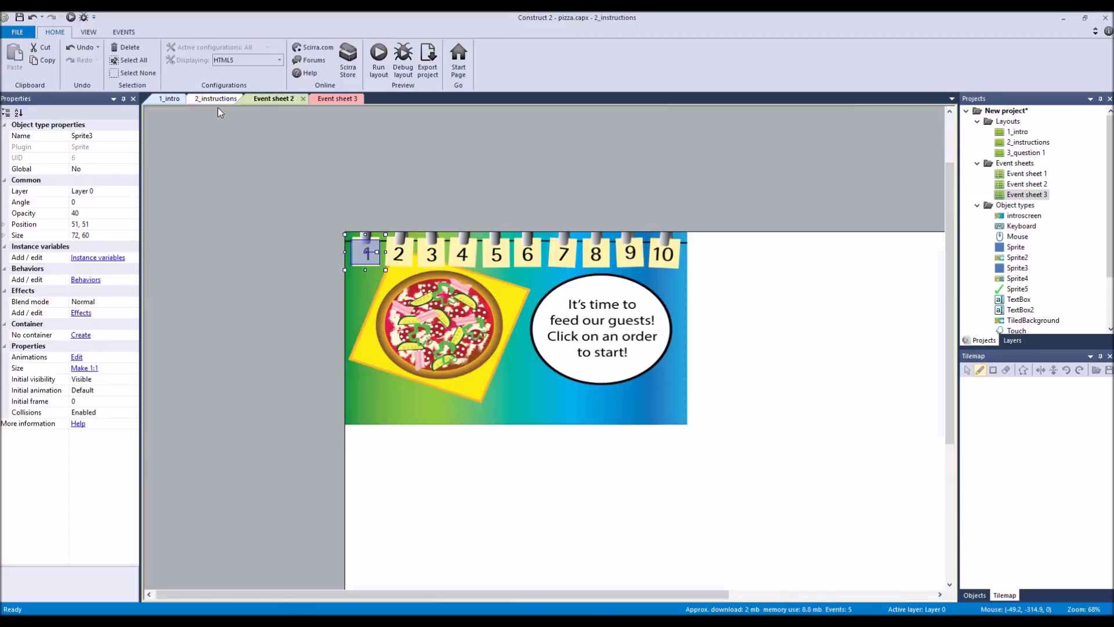
left_click(359, 173)
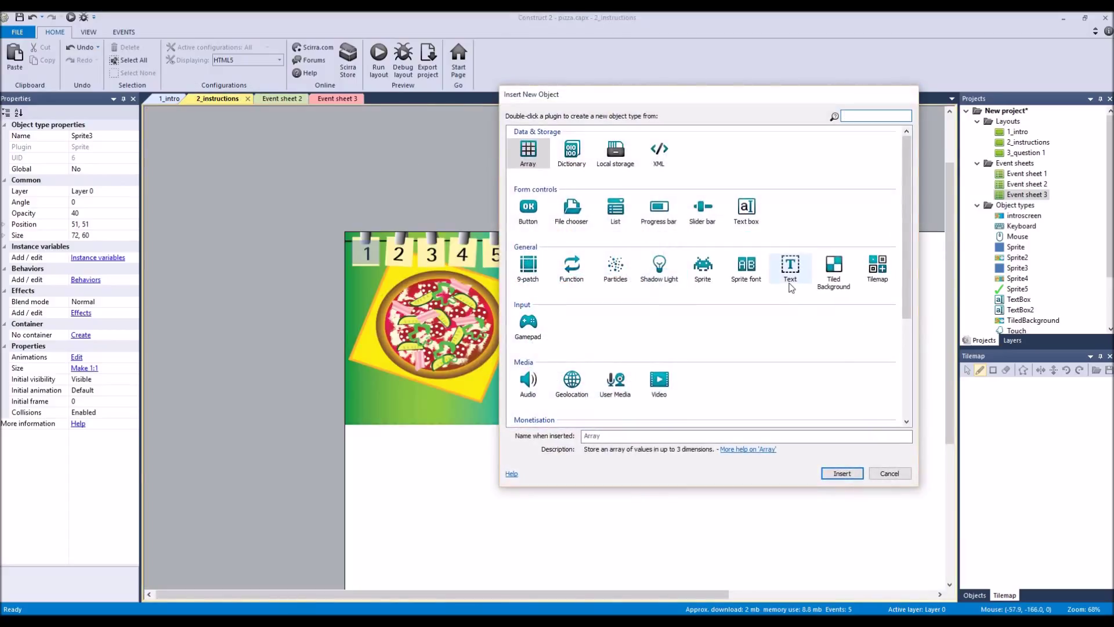
left_click(703, 268)
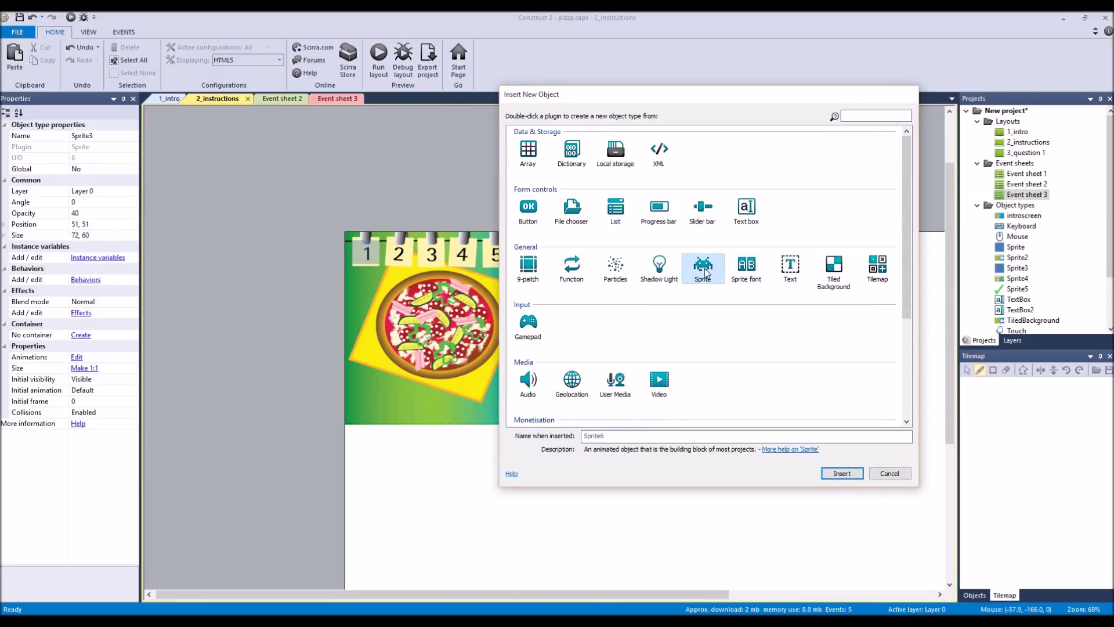
double_click(704, 268)
left_click(716, 232)
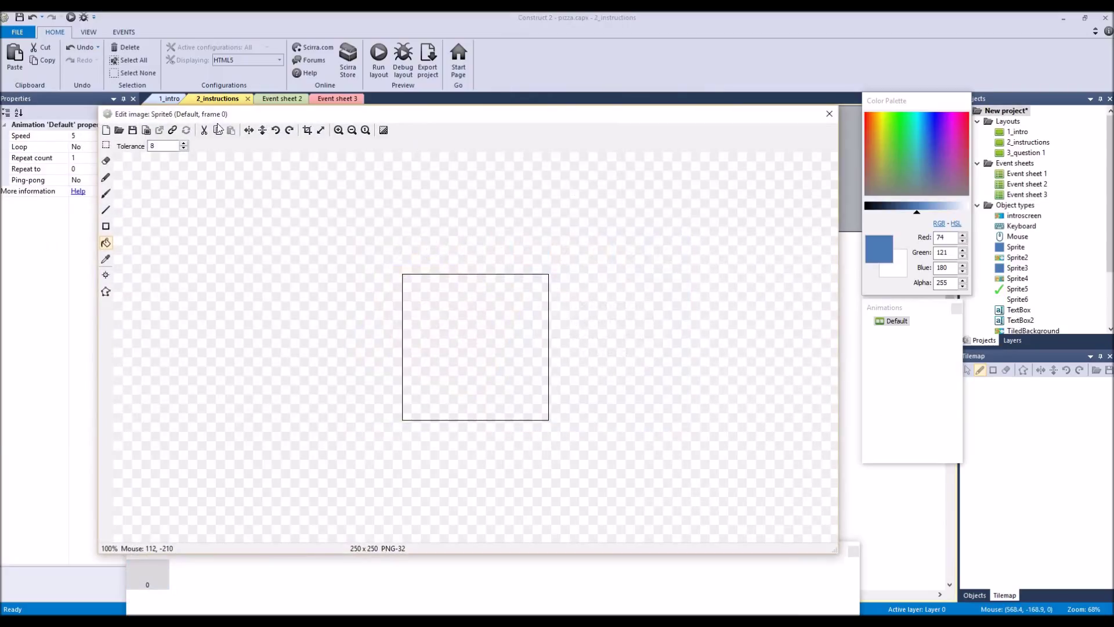
left_click(119, 130)
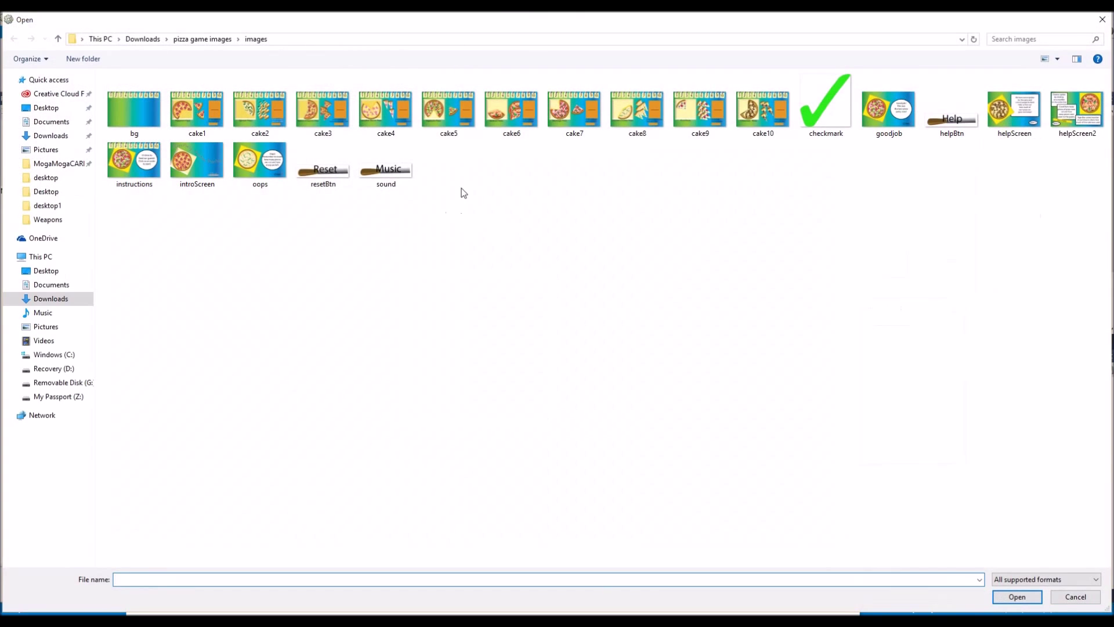
double_click(834, 117)
left_click(828, 110)
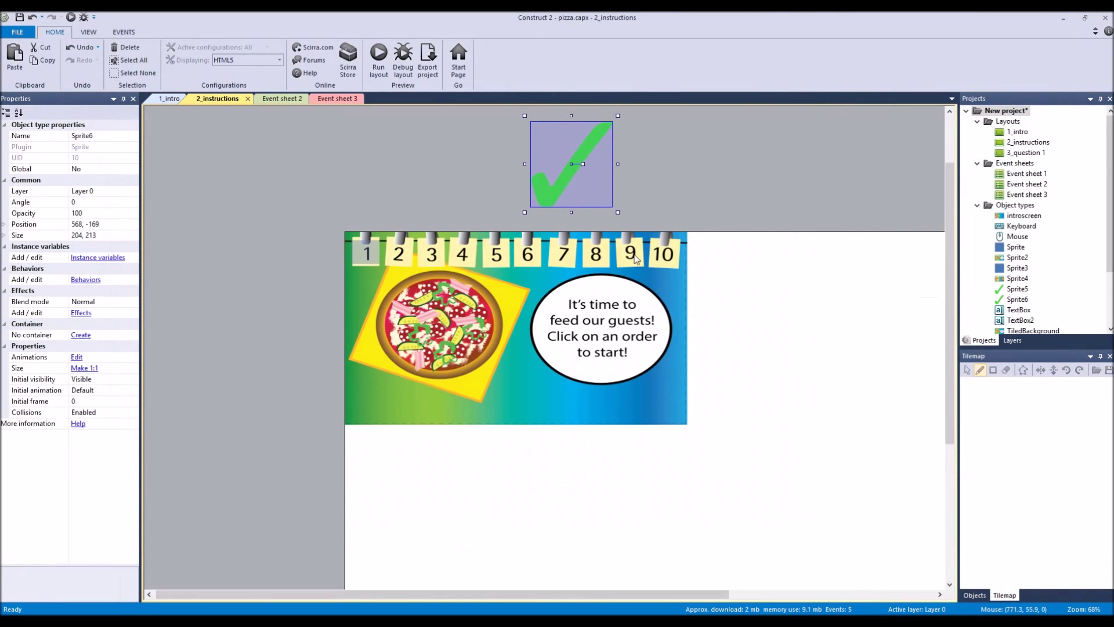
Move the checkmark left of the order numbers and shrink it to 68 x 66
left_click_drag(568, 172, 264, 209)
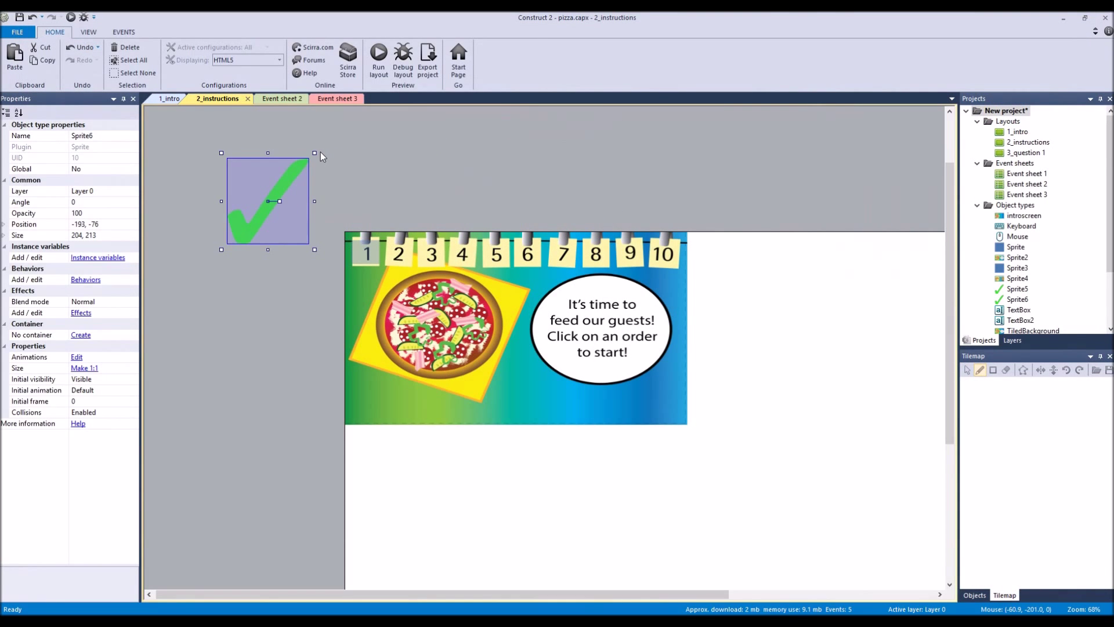
left_click_drag(315, 153, 311, 235)
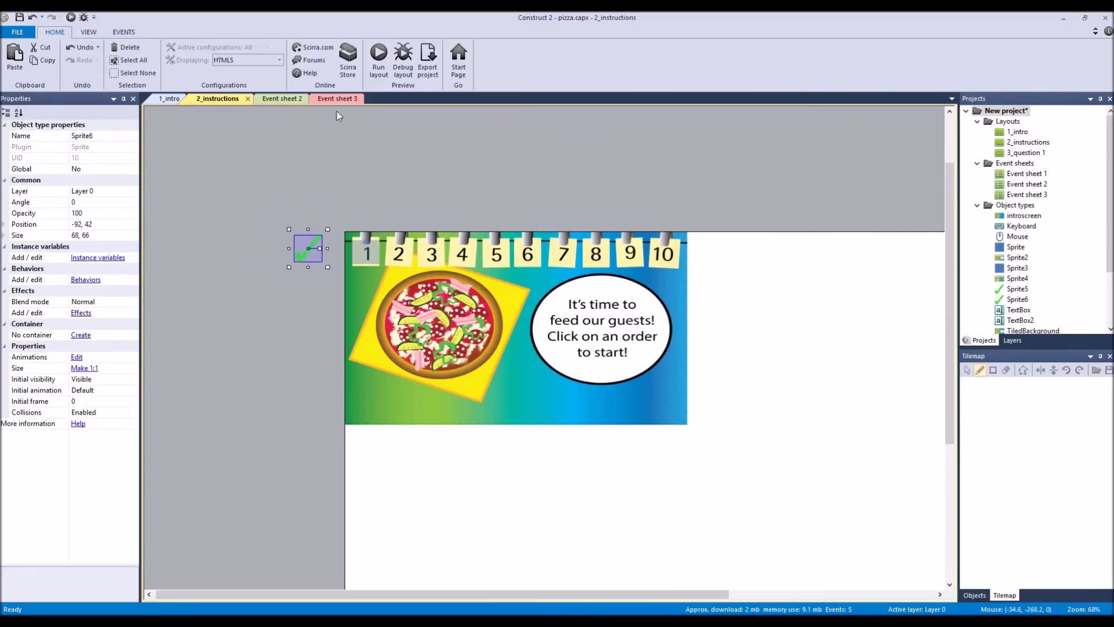
left_click(287, 99)
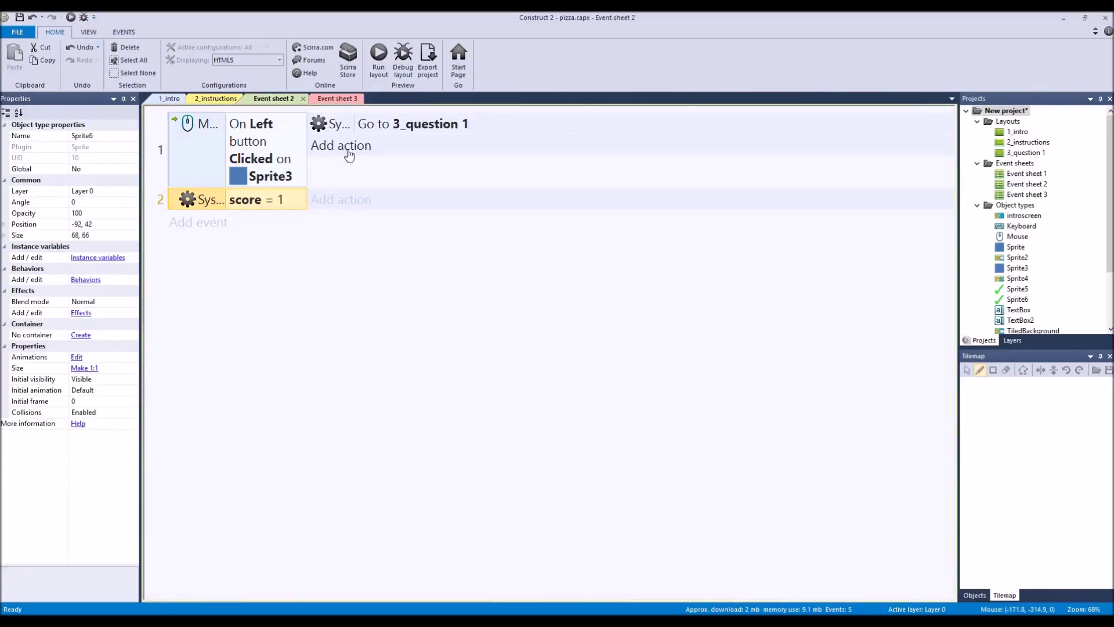
Browse Sprite3's actions for the score = 1 event, searching 'rot', then cancel
left_click(355, 199)
left_click(703, 197)
double_click(706, 201)
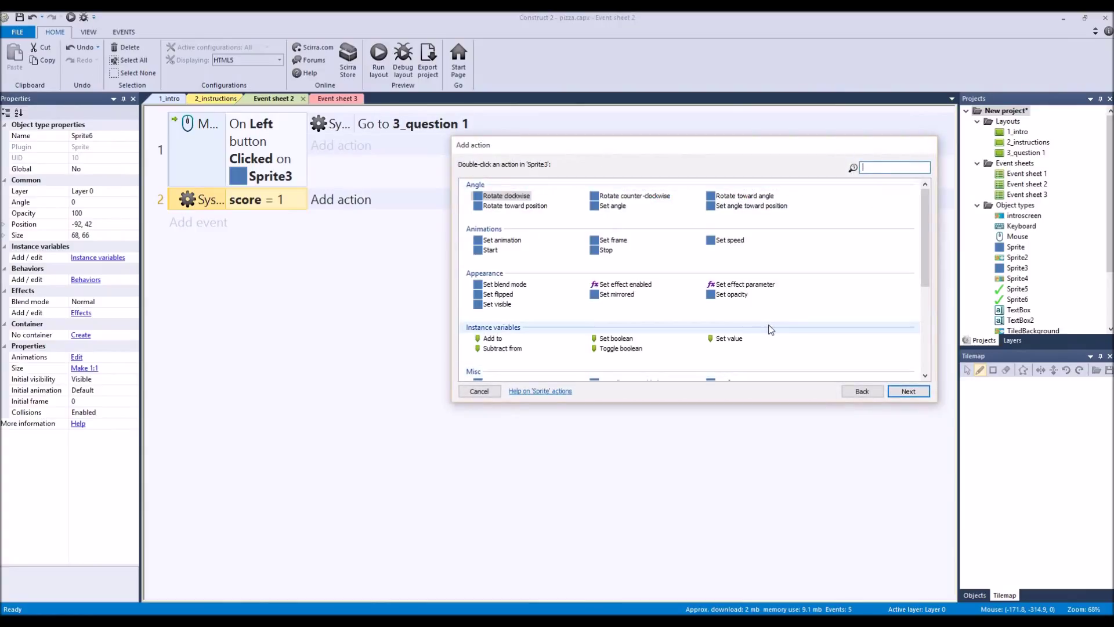
scroll(771, 329, "down", 2)
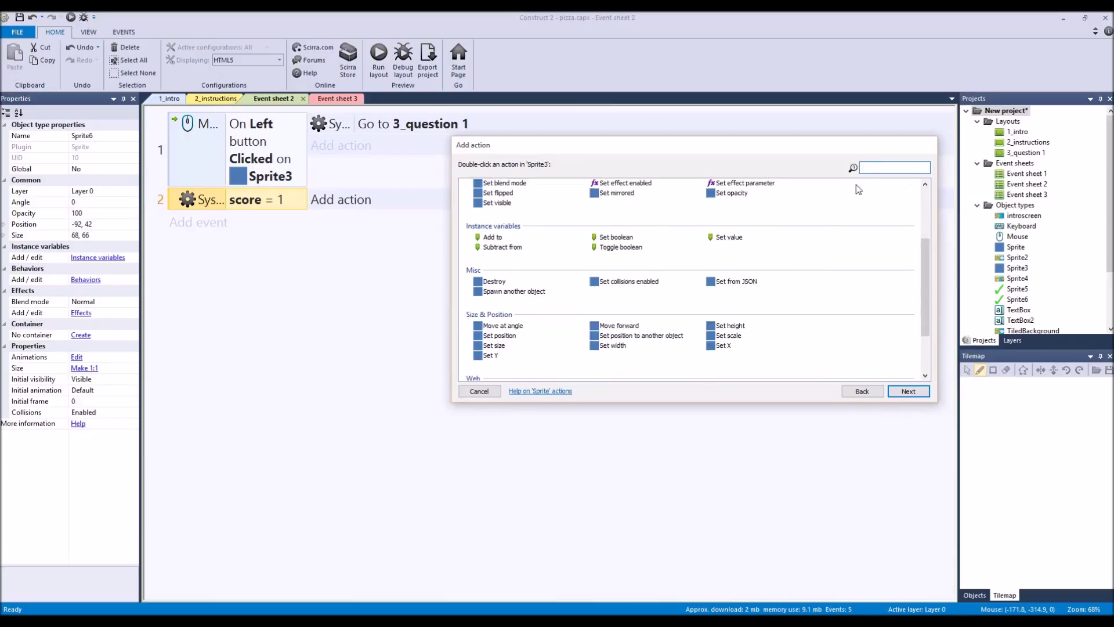
type("rot")
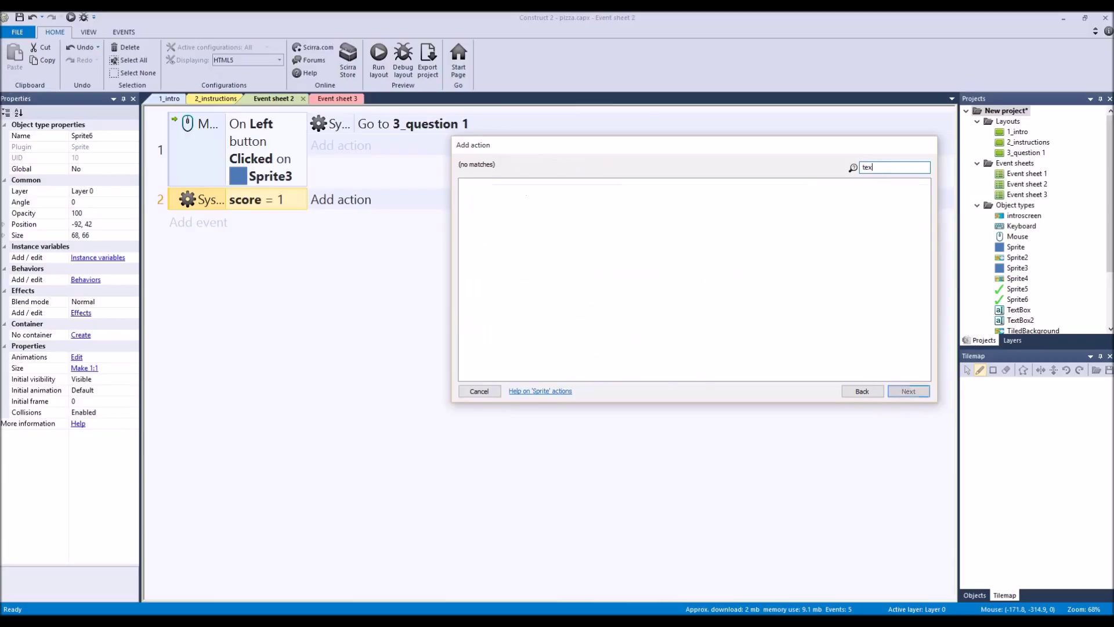
key("BackSpace")
key("BackSpace")
key("BackSpace")
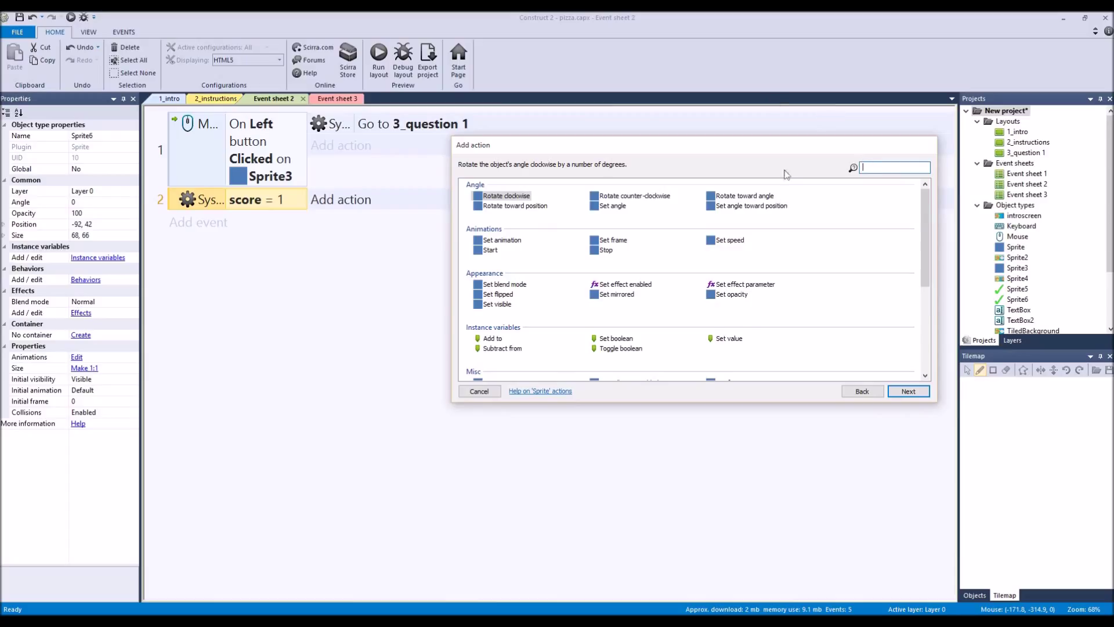
scroll(763, 266, "down", 2)
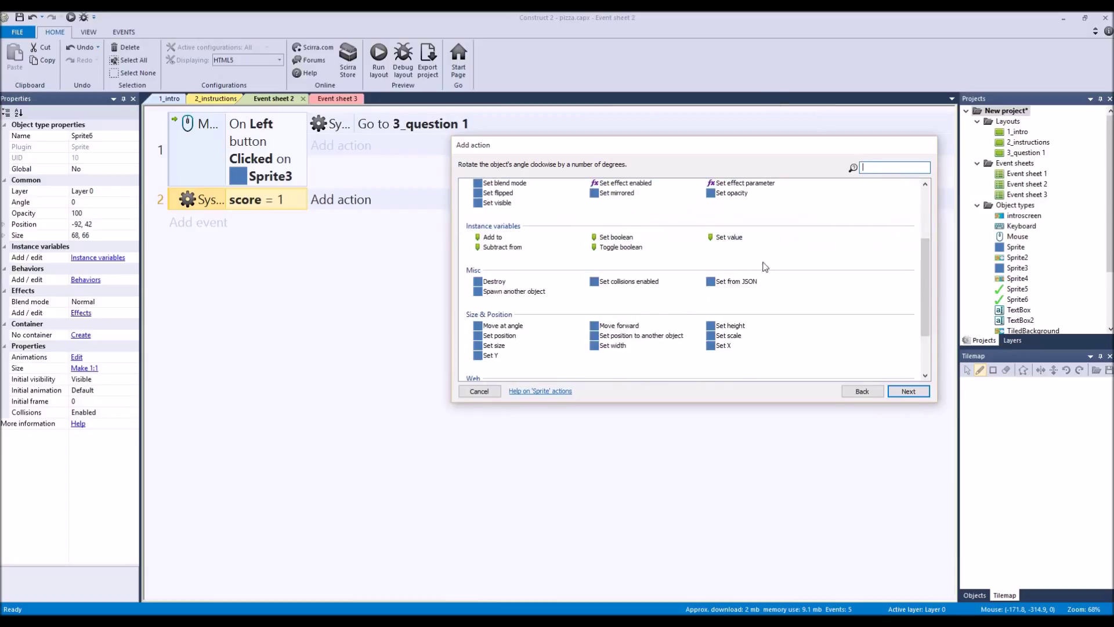
left_click(478, 391)
Look through the order 1 box's behaviors without adding one, then start an action on the score = 1 event
left_click(214, 100)
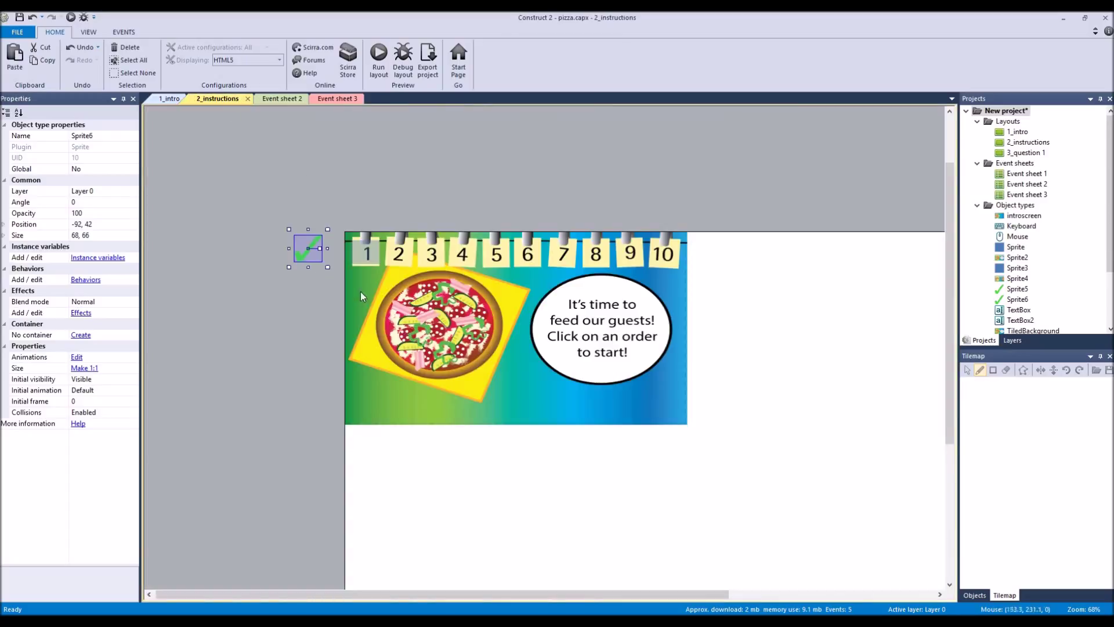
left_click(352, 251)
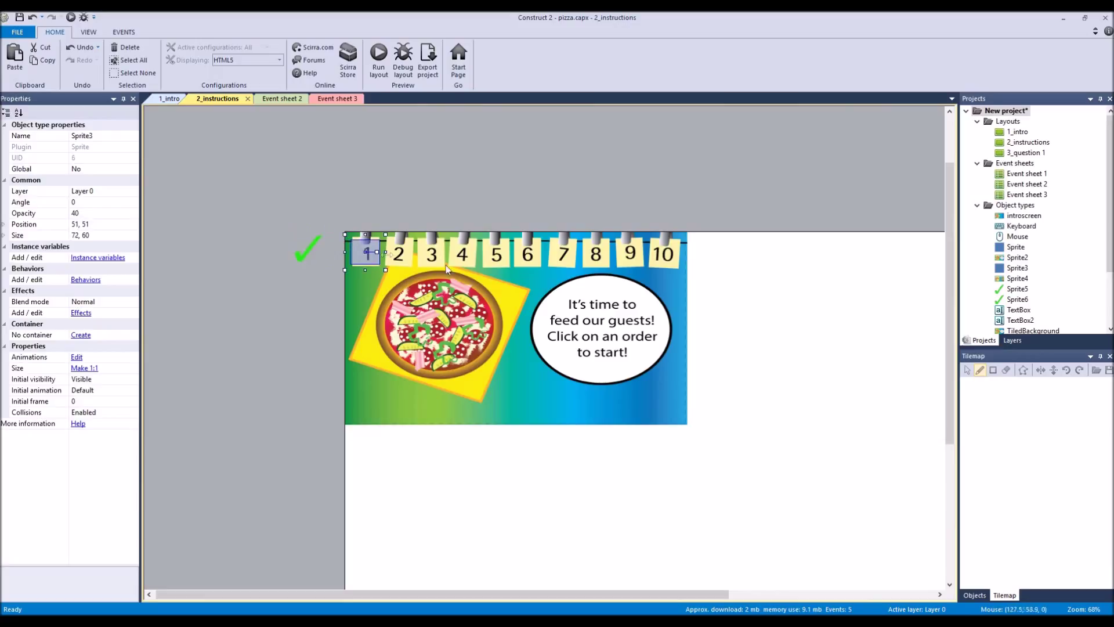
left_click(86, 279)
left_click(378, 204)
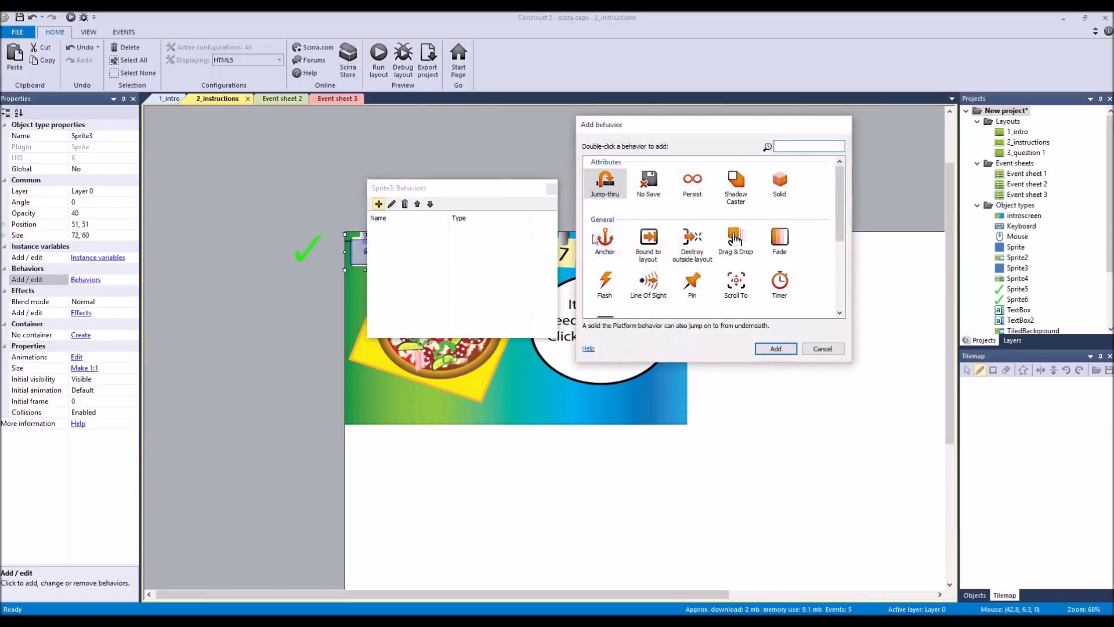
scroll(798, 269, "down", 5)
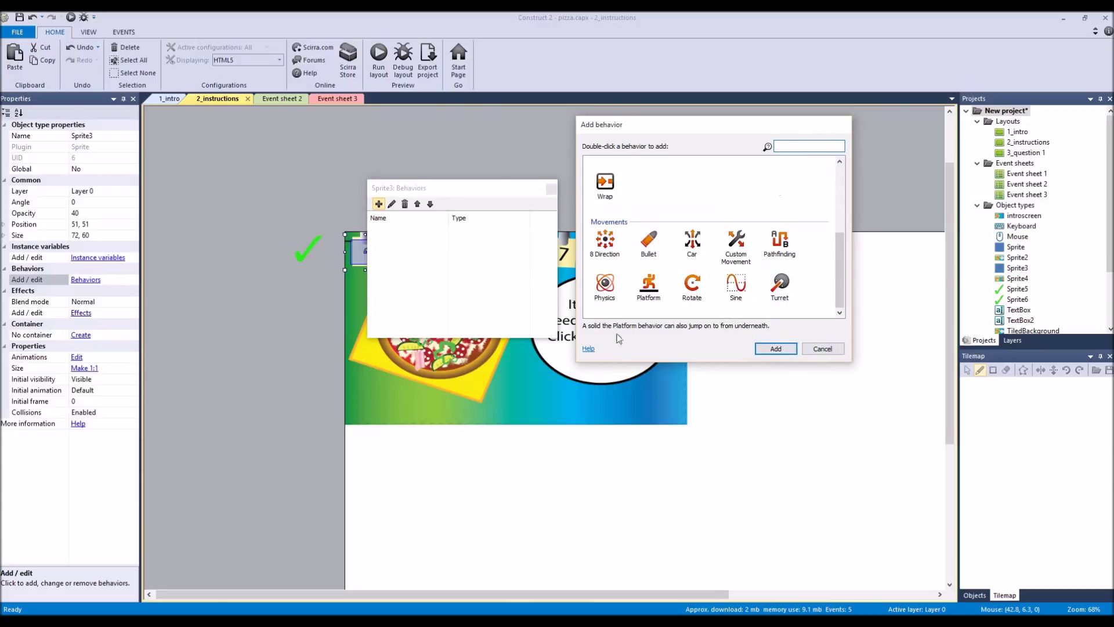
left_click(776, 349)
left_click(552, 189)
left_click(299, 99)
double_click(642, 204)
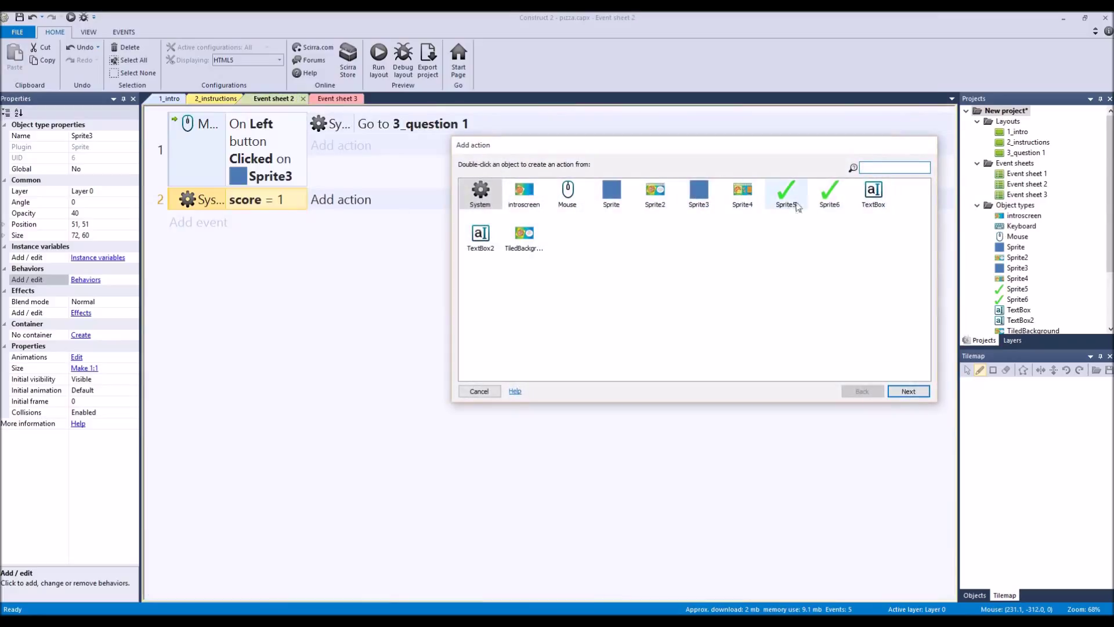
Add a Sprite6 'Set position to another object' action targeting Sprite3
double_click(824, 194)
scroll(637, 328, "down", 3)
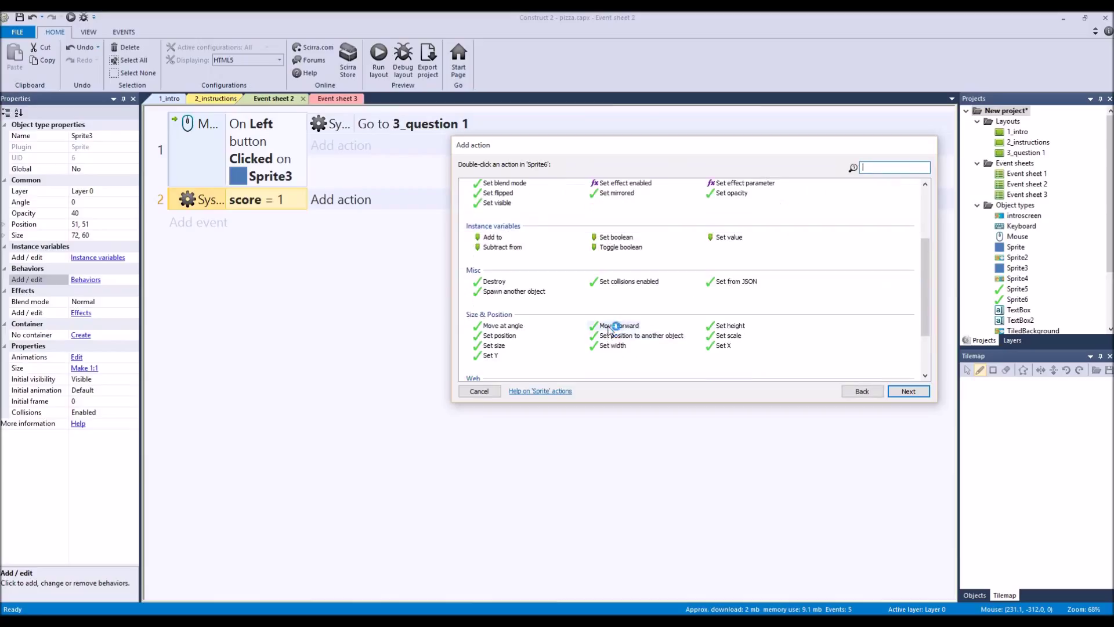
double_click(641, 336)
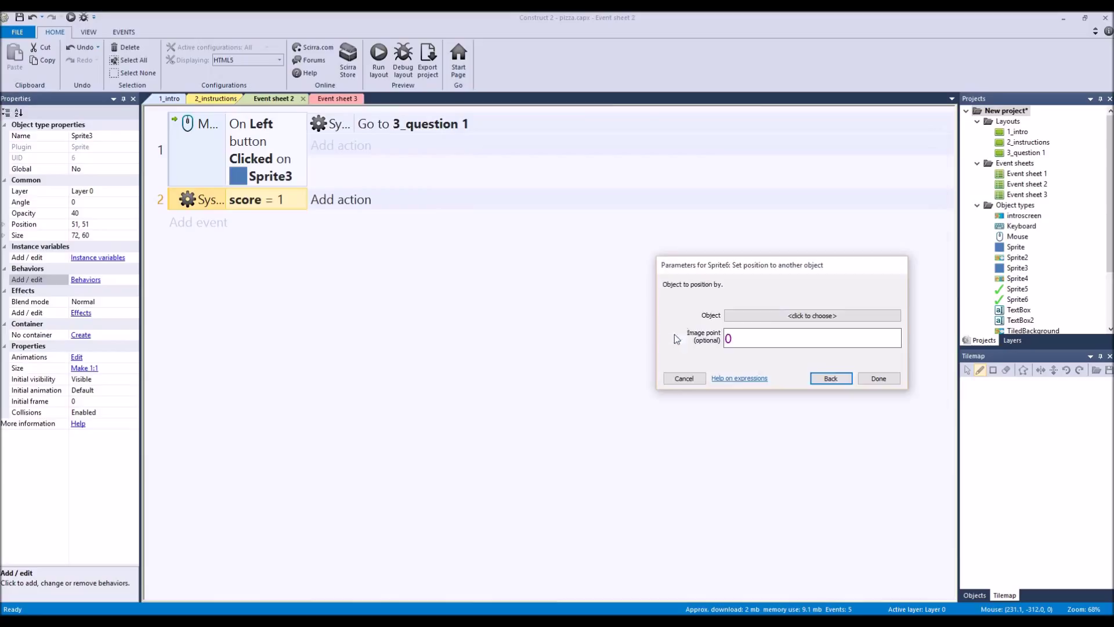
left_click(800, 315)
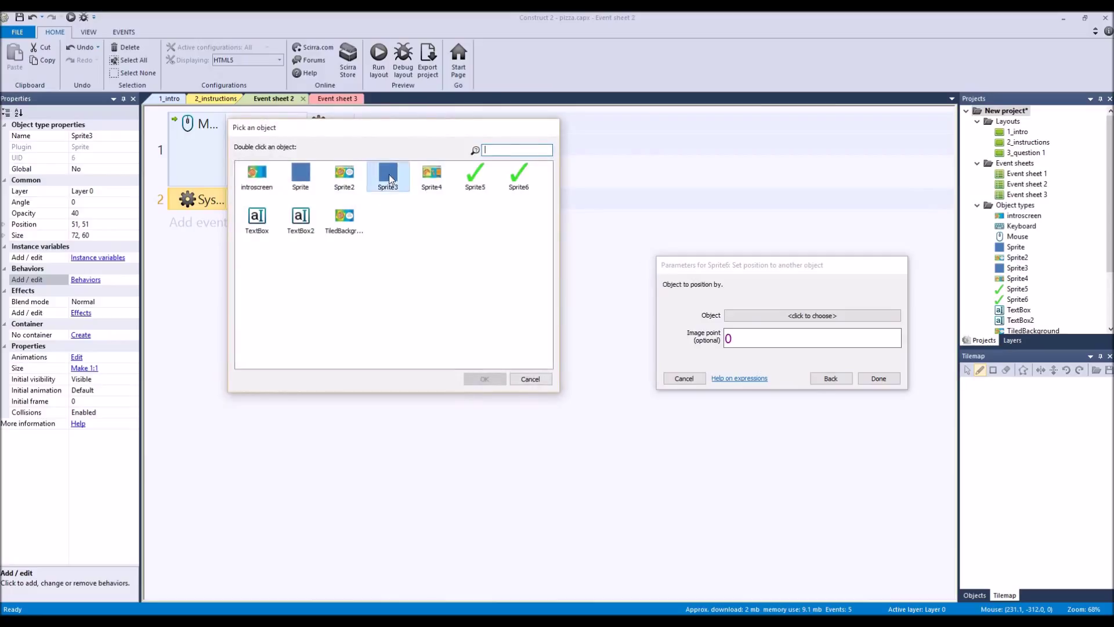
double_click(387, 174)
left_click(879, 389)
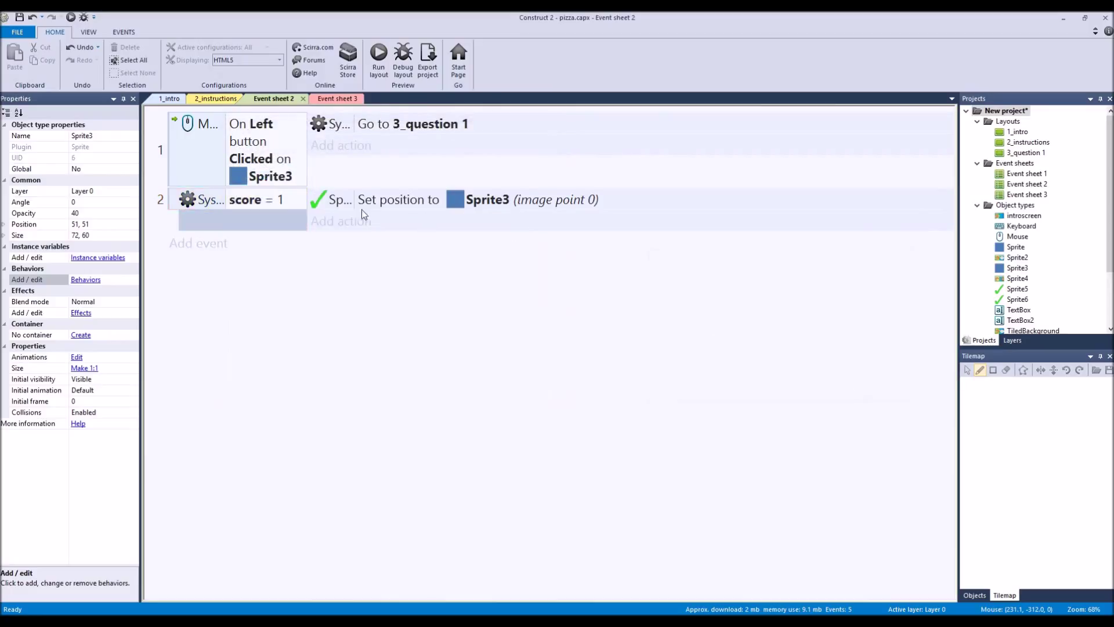
Preview the layout and submit order 1's answers repeatedly, then close the preview
left_click(379, 64)
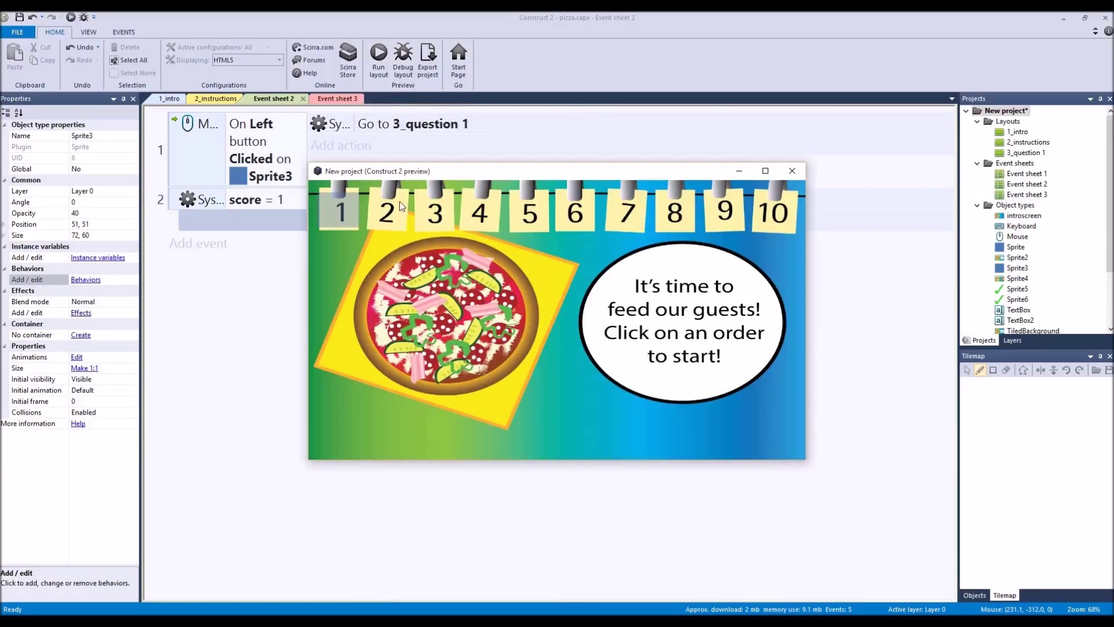
left_click(336, 203)
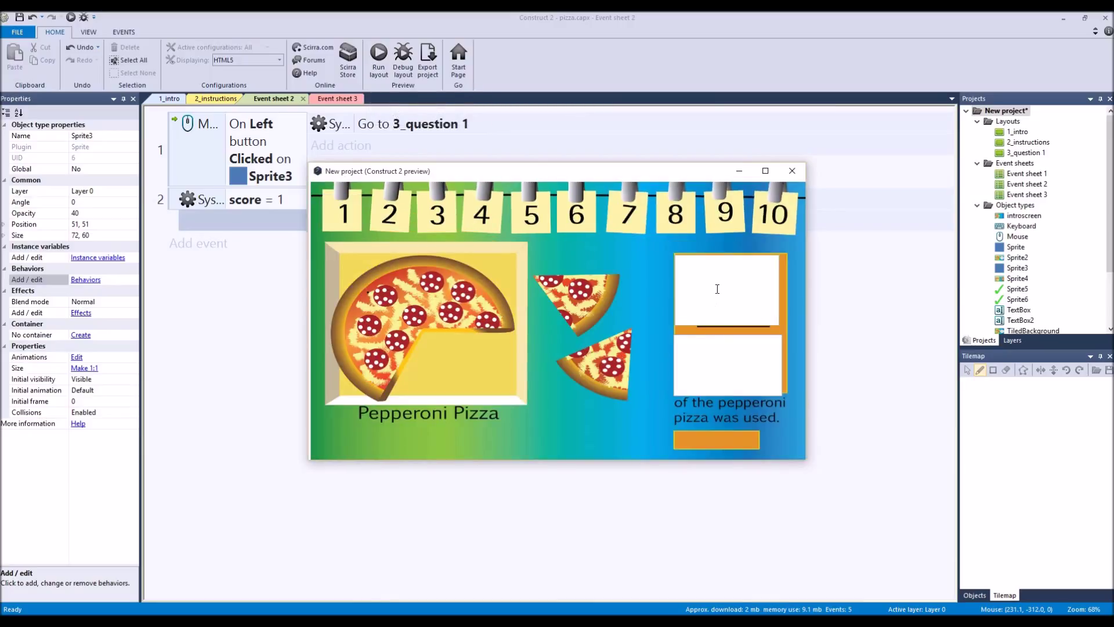
key("Return")
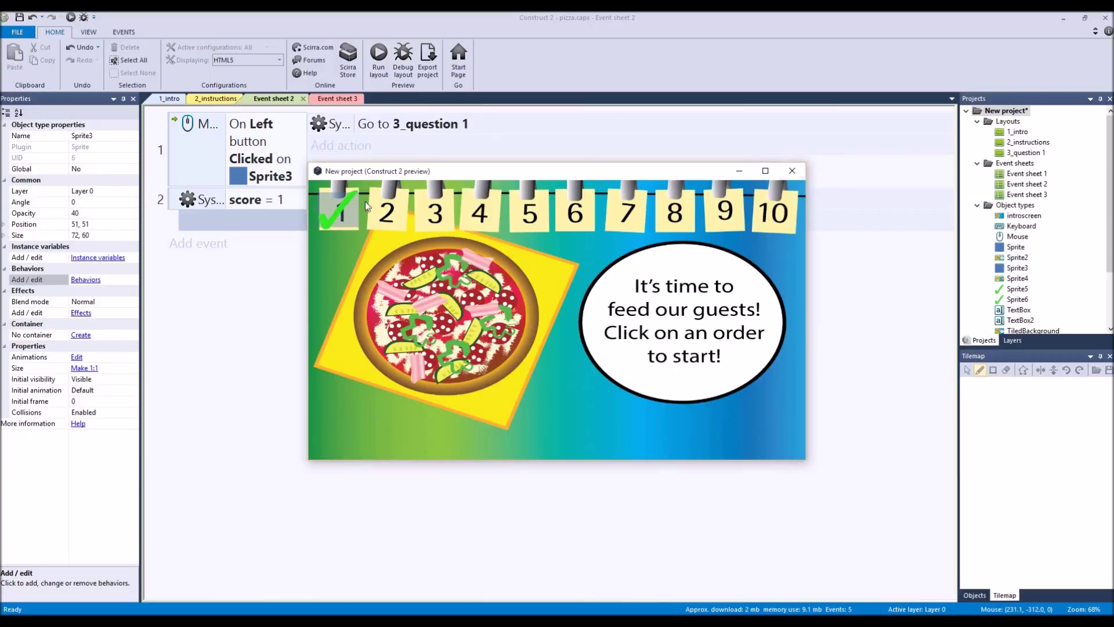
left_click(346, 213)
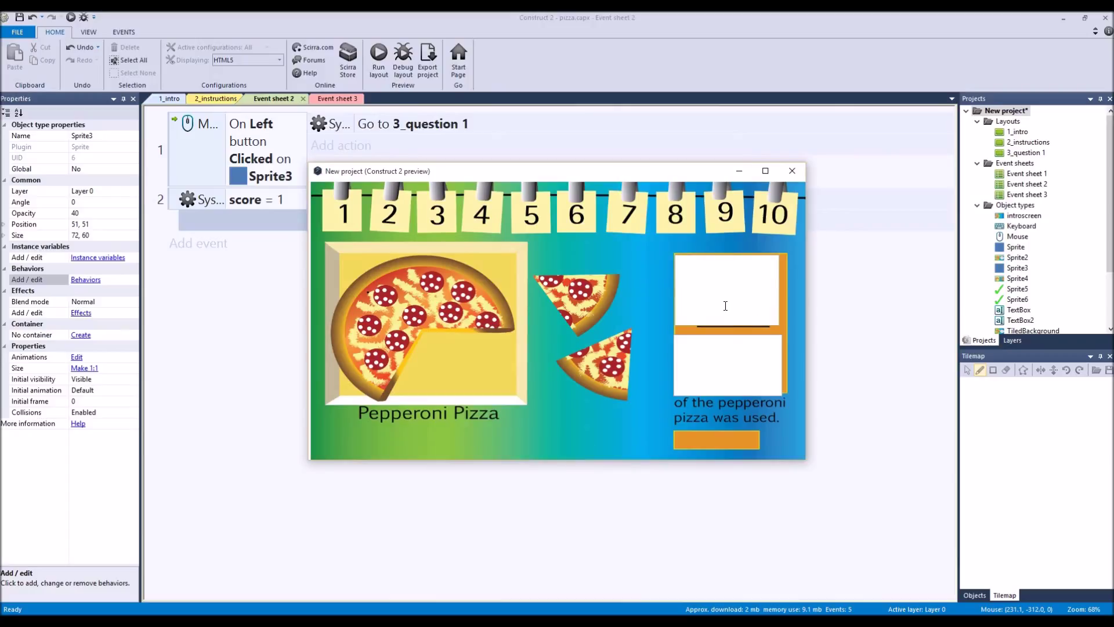
left_click(730, 348)
key("Return")
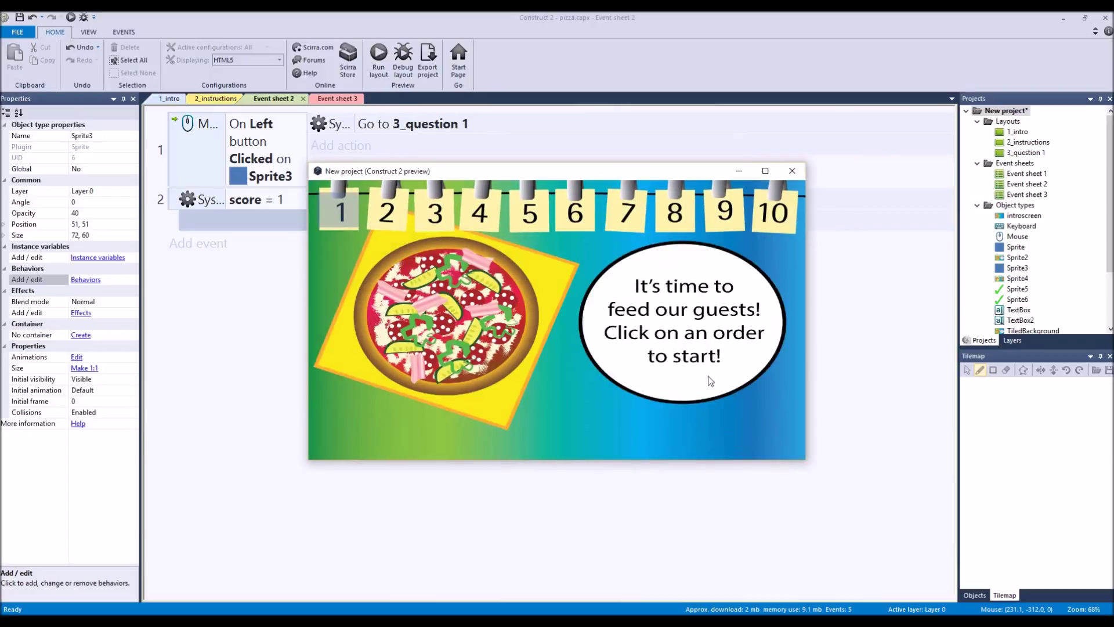
left_click(384, 246)
left_click(701, 288)
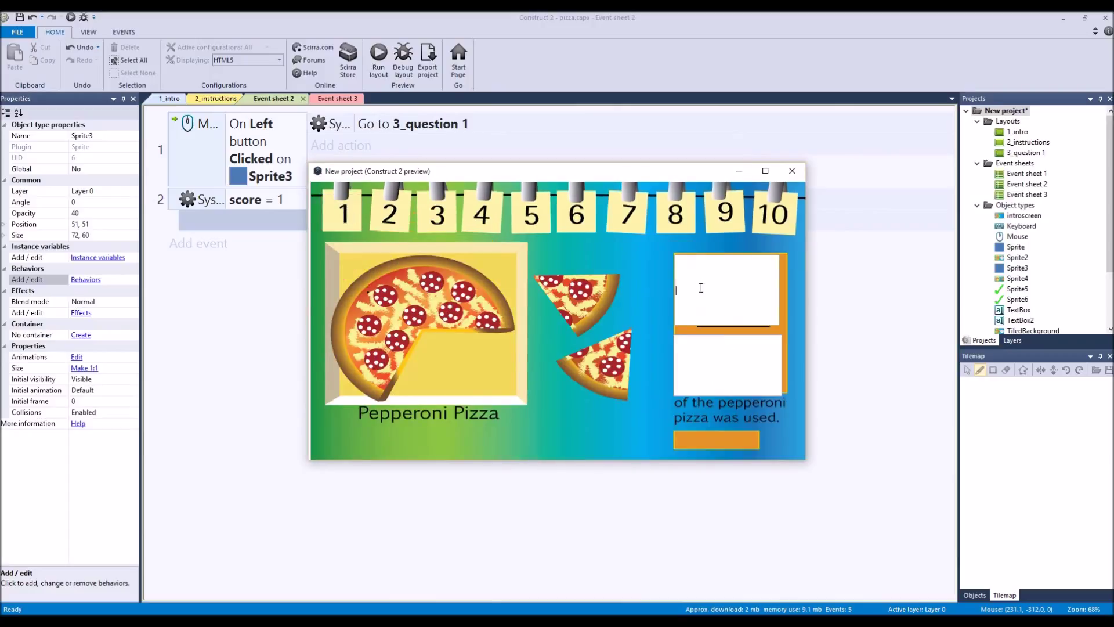
key("Return")
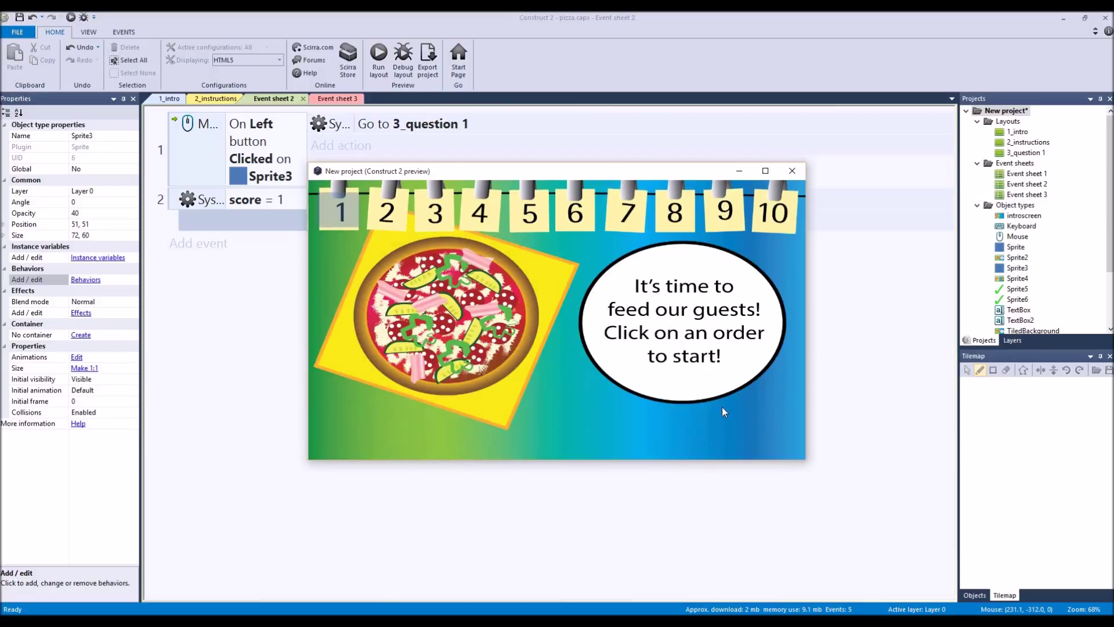
left_click(793, 171)
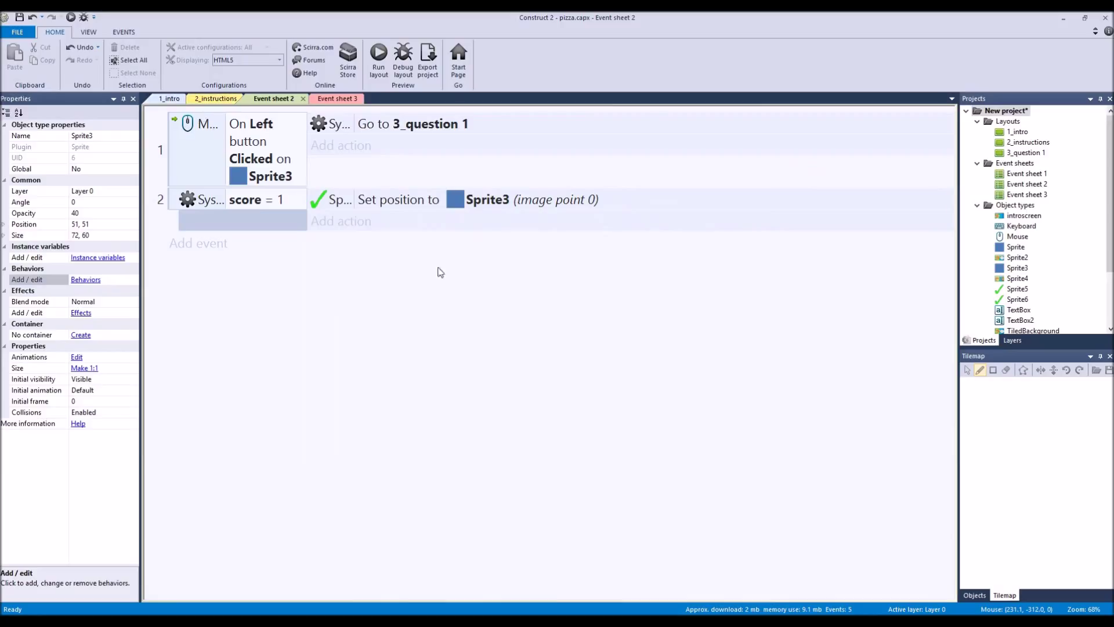
Add the Persist behavior to the checkmark sprite on 2_instructions
left_click(220, 101)
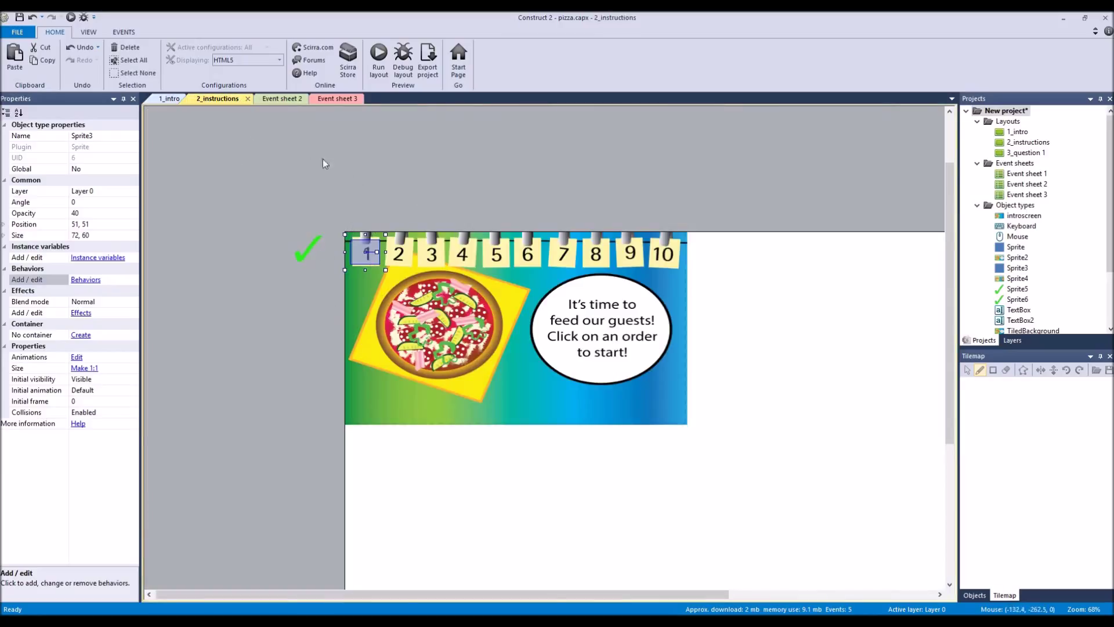
left_click(316, 249)
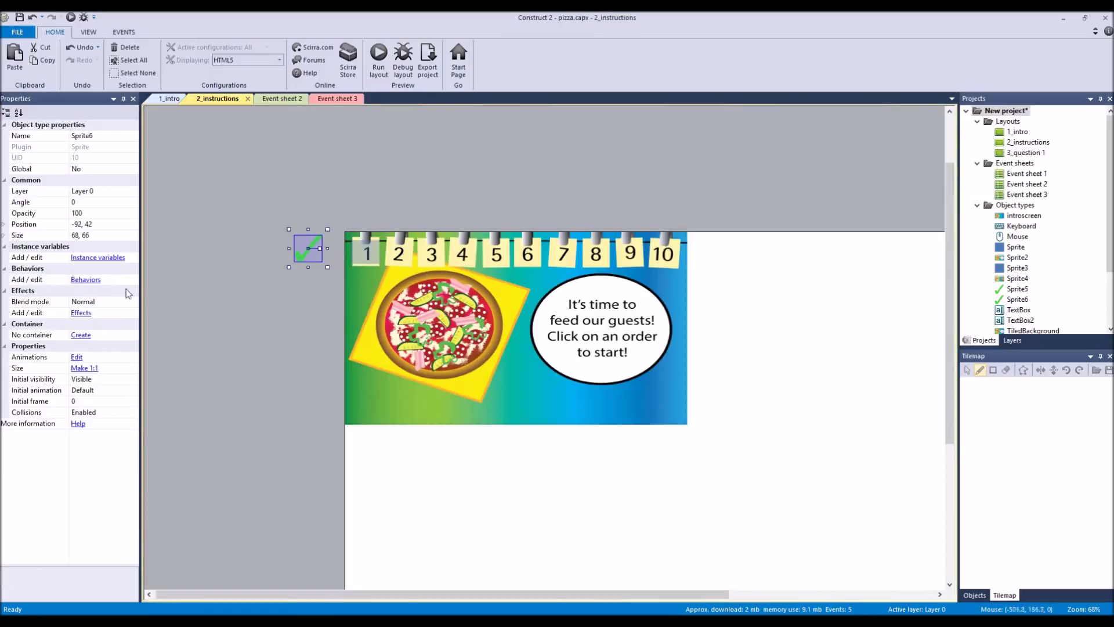
left_click(86, 280)
left_click(378, 204)
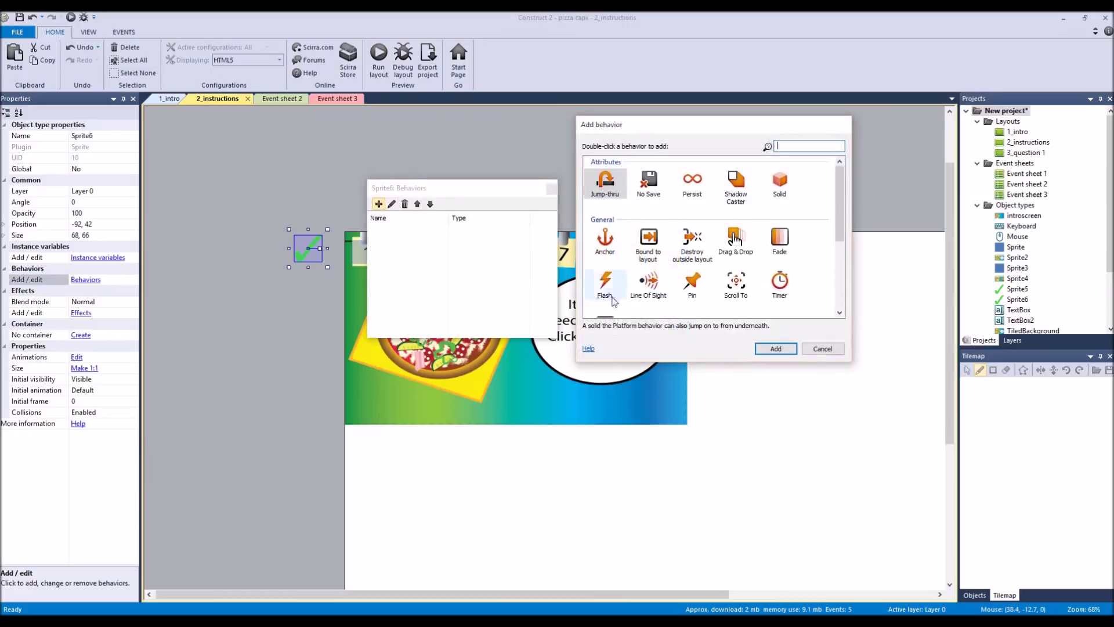
scroll(673, 249, "down", 4)
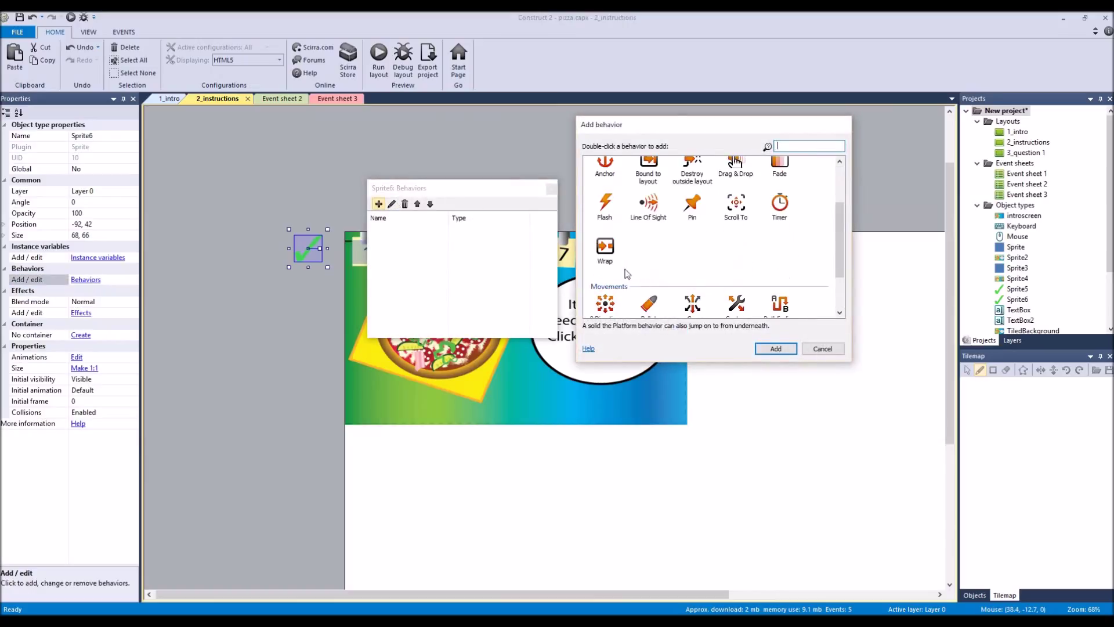
scroll(627, 263, "up", 3)
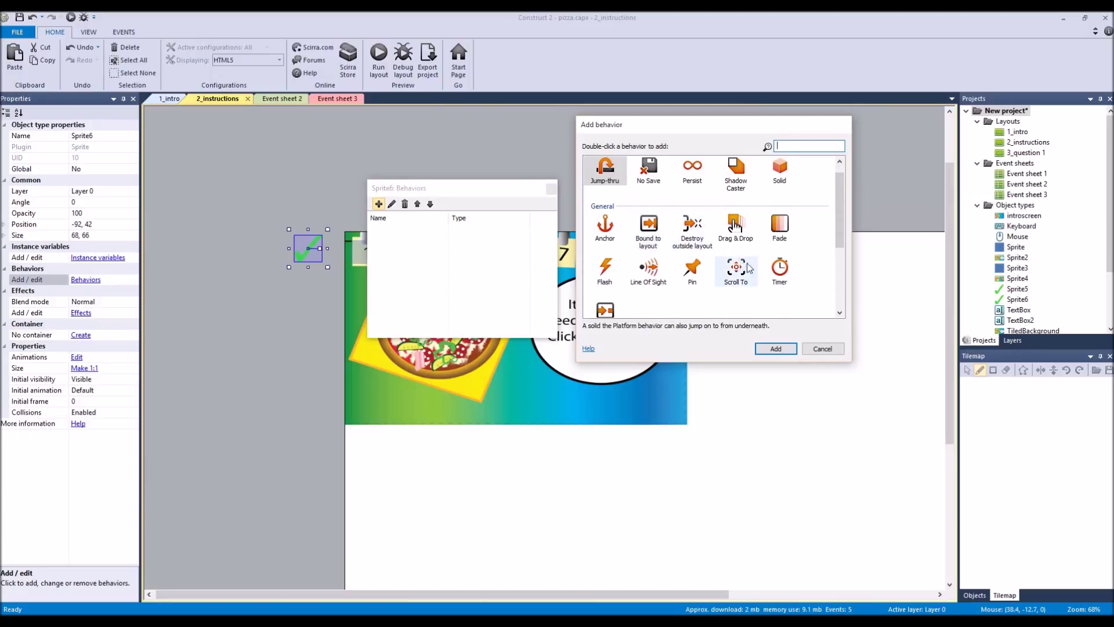
scroll(740, 272, "down", 2)
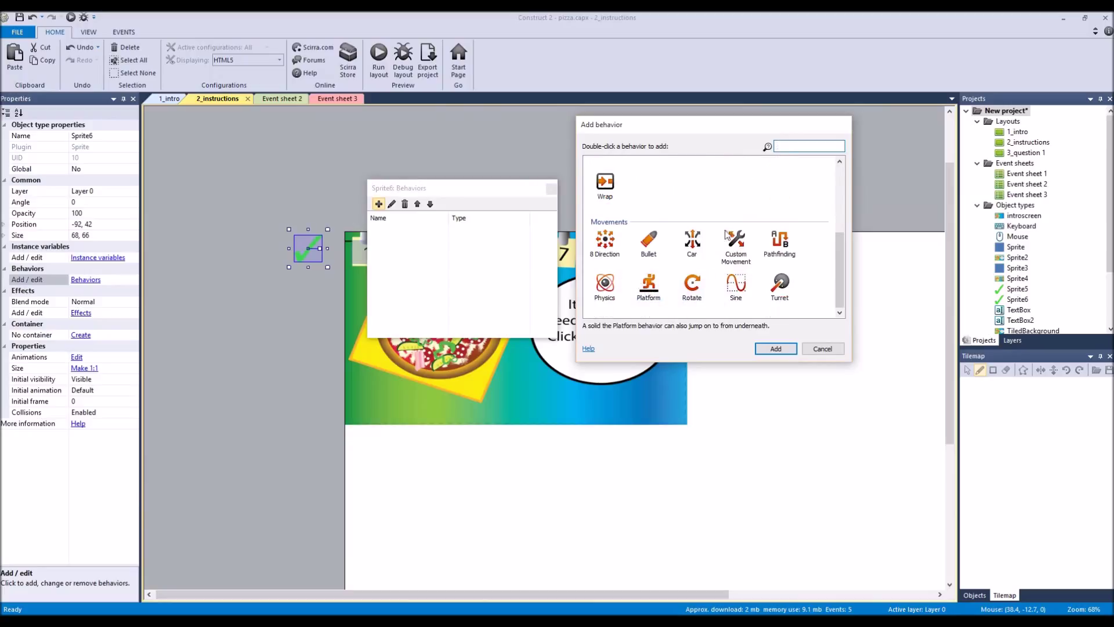
scroll(798, 200, "up", 2)
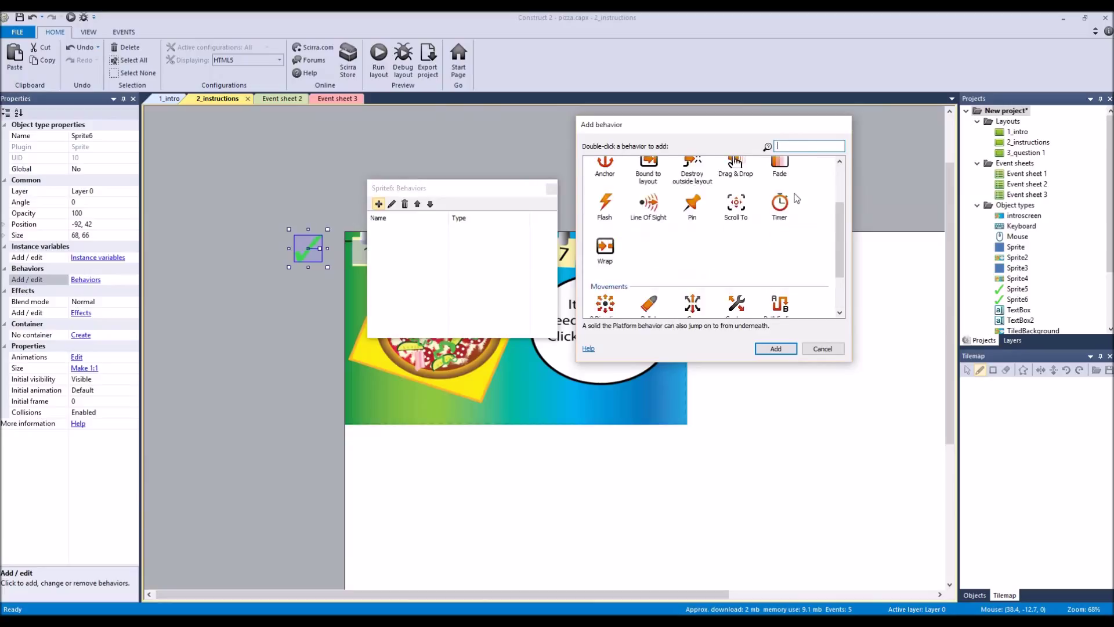
scroll(759, 236, "up", 2)
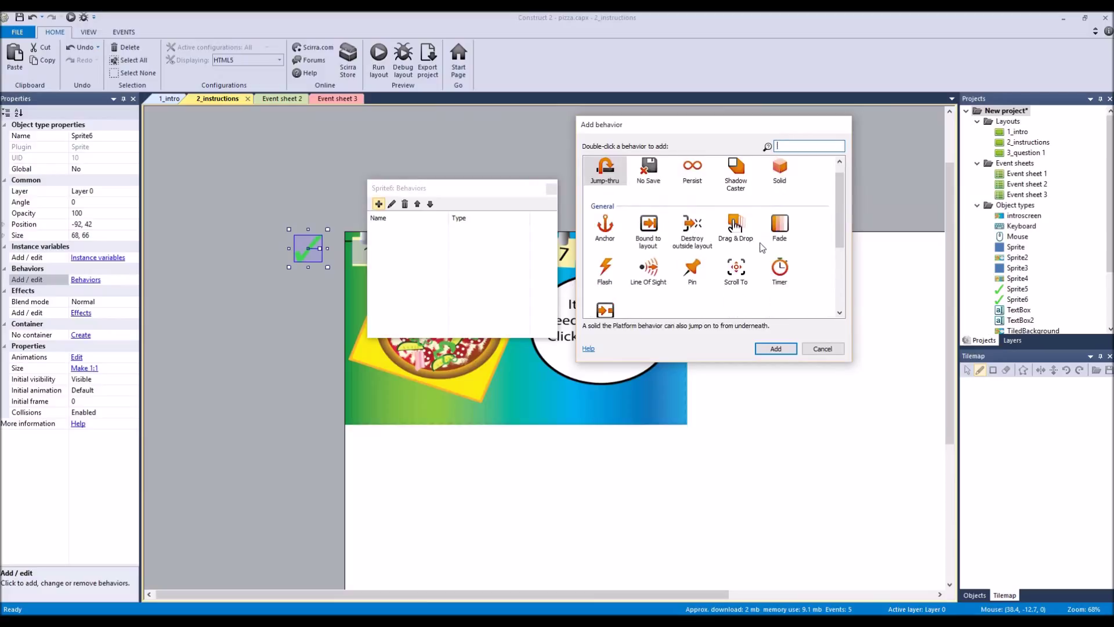
scroll(767, 244, "up", 1)
left_click(700, 186)
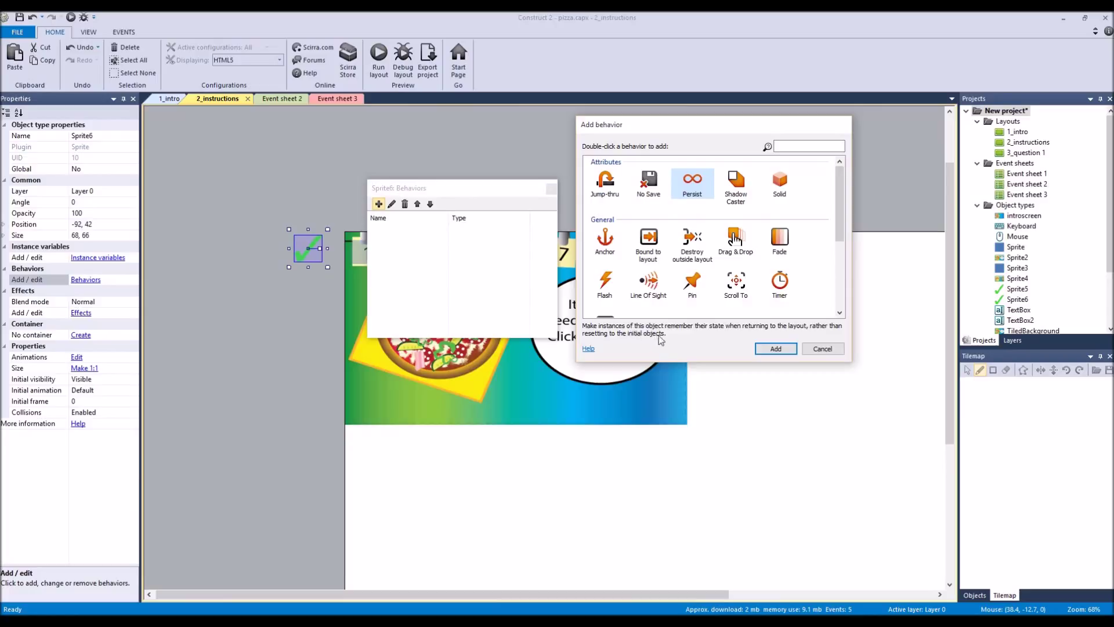
left_click(776, 348)
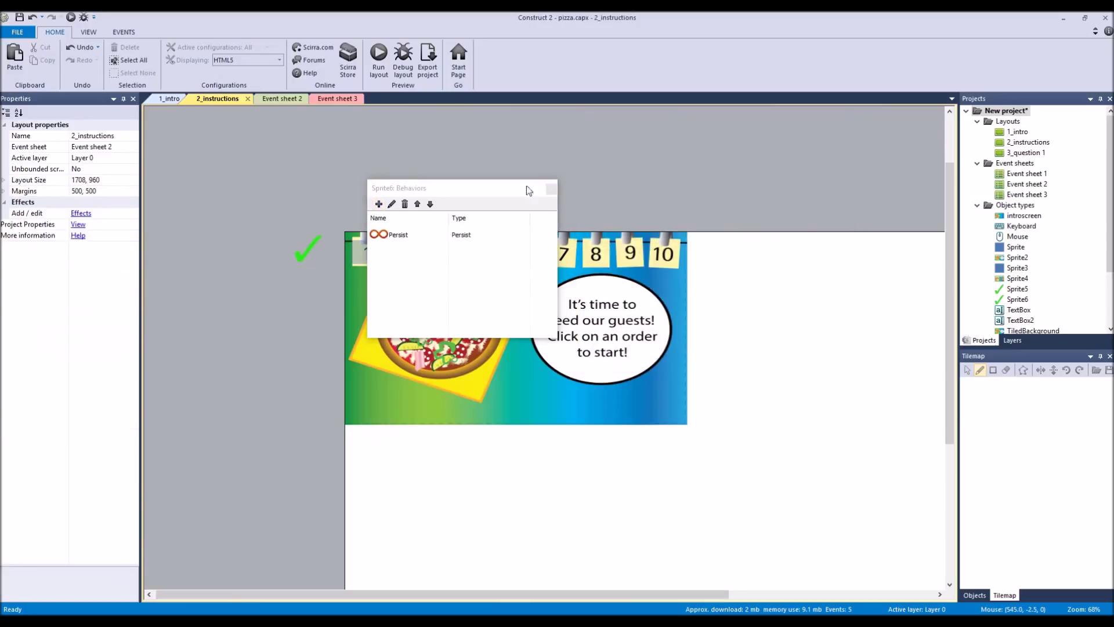
left_click(552, 189)
Recheck the checkmark's behaviors list for Persist and launch a preview with F5
left_click(311, 251)
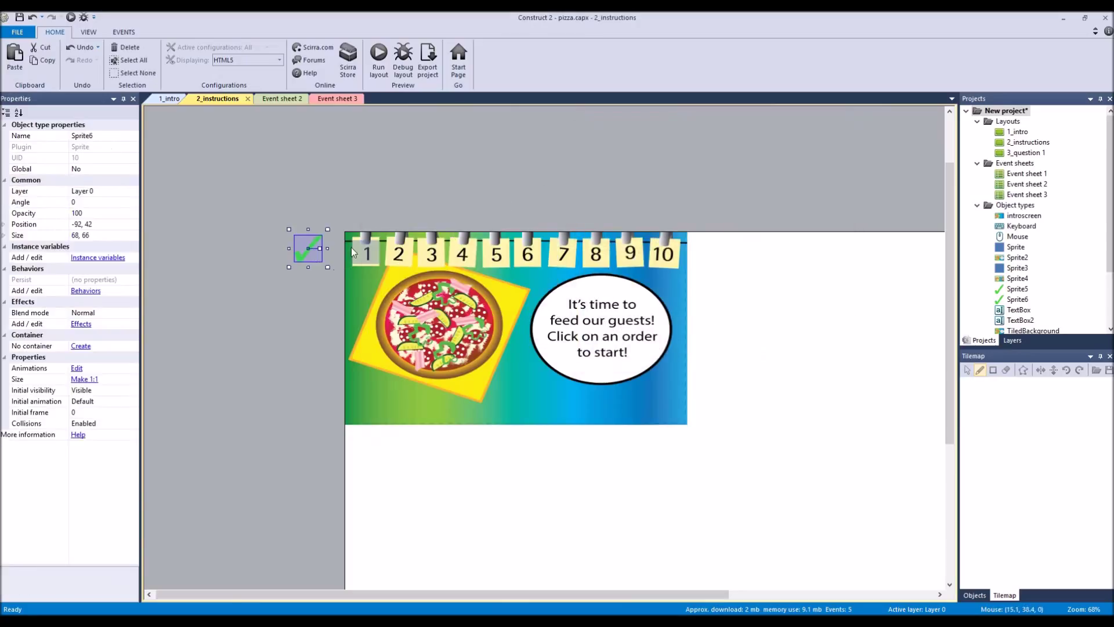
left_click(86, 291)
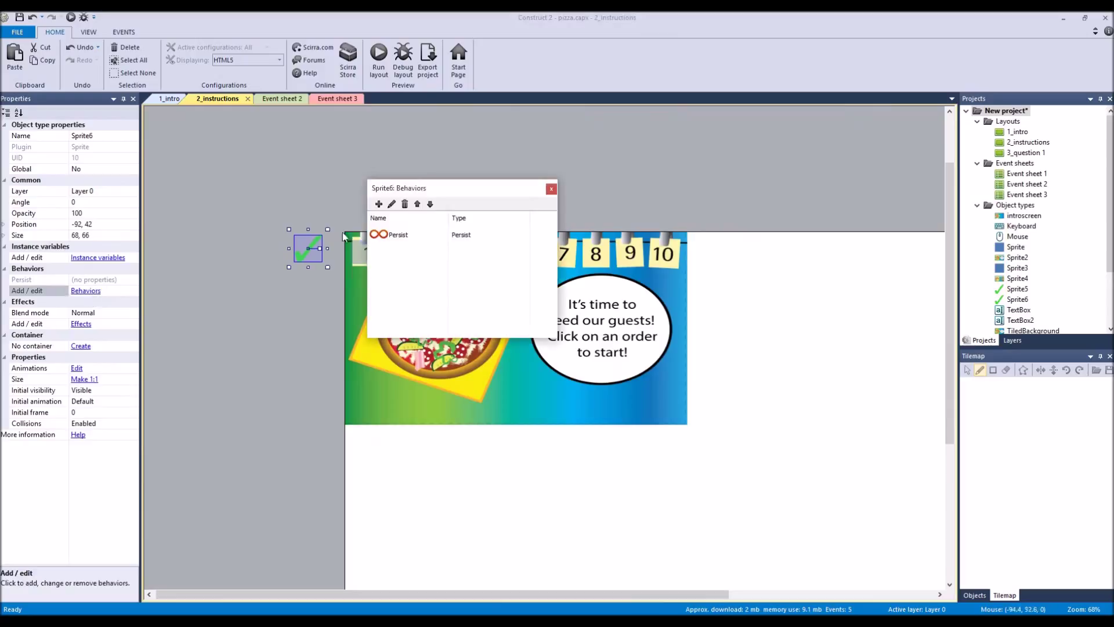
left_click(550, 189)
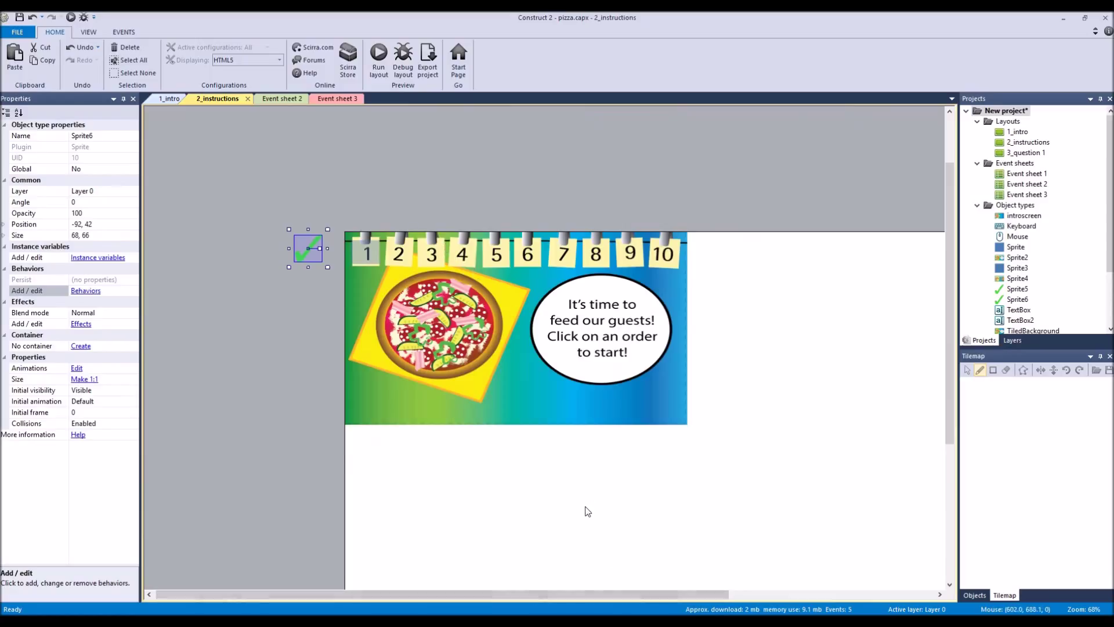
key("F5")
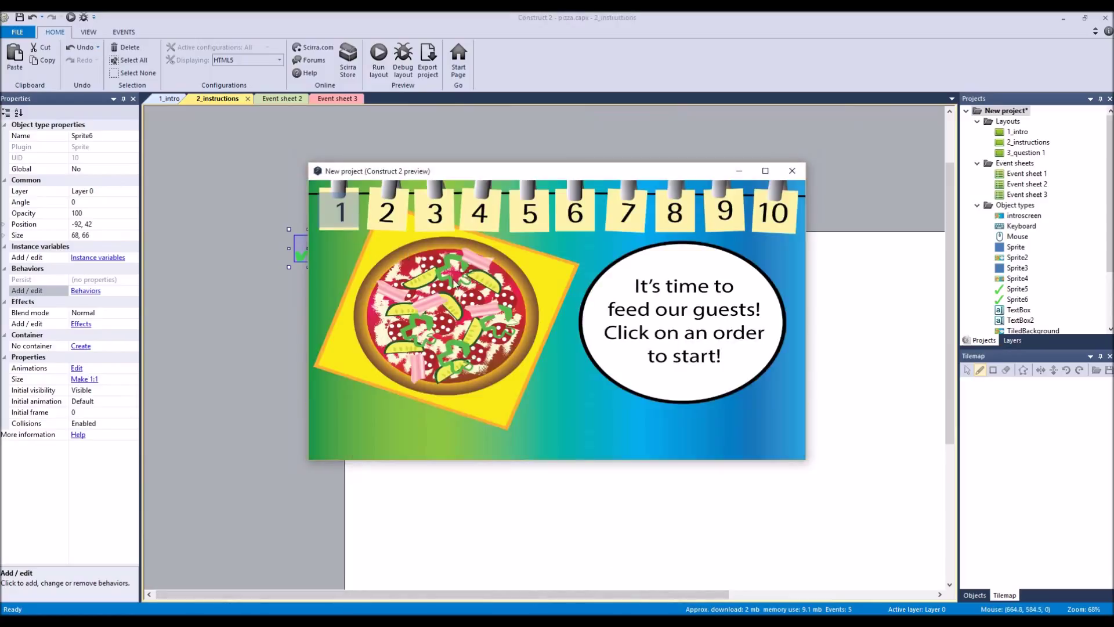
Answer order 1 in the preview, revisit the orders to see its checkmark, then close the preview
left_click(340, 218)
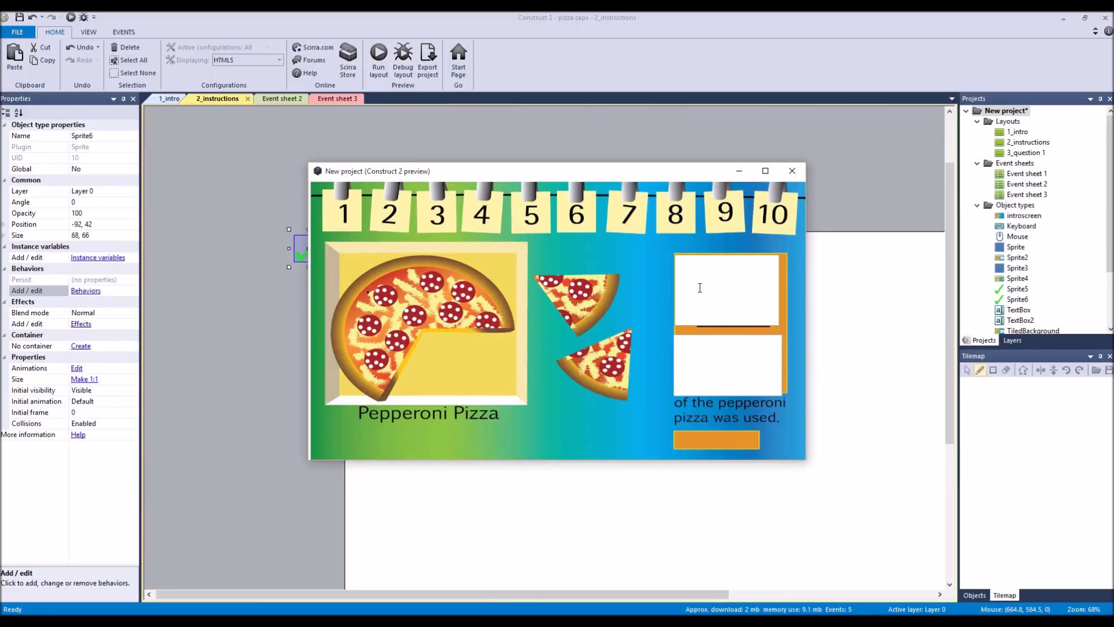
left_click(754, 386)
key("Return")
left_click(343, 213)
key("Return")
left_click(374, 233)
key("Return")
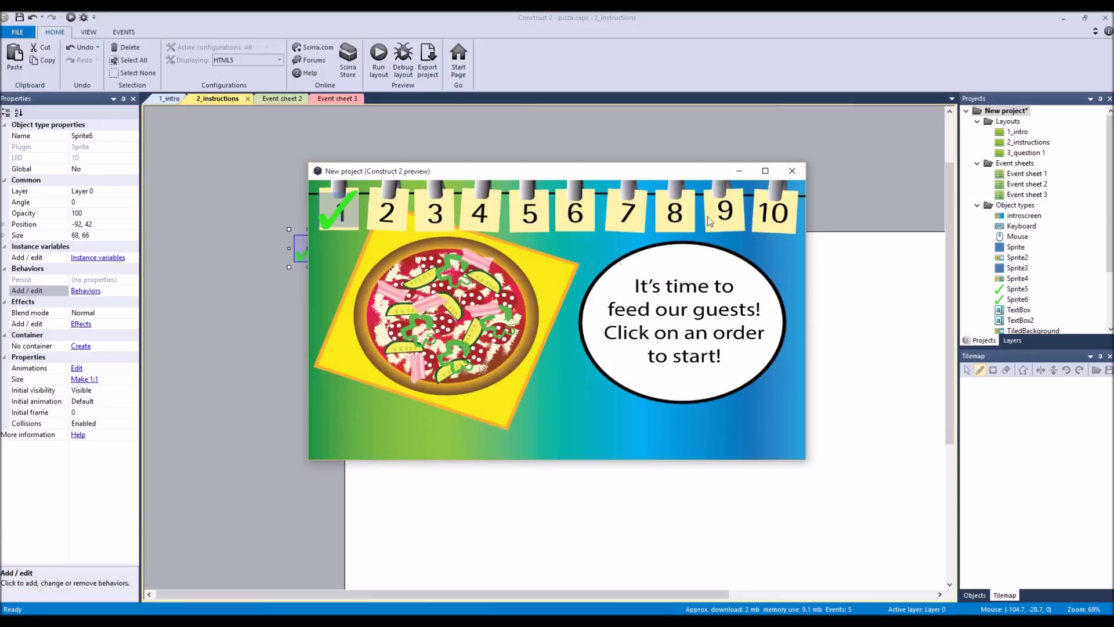
left_click(791, 171)
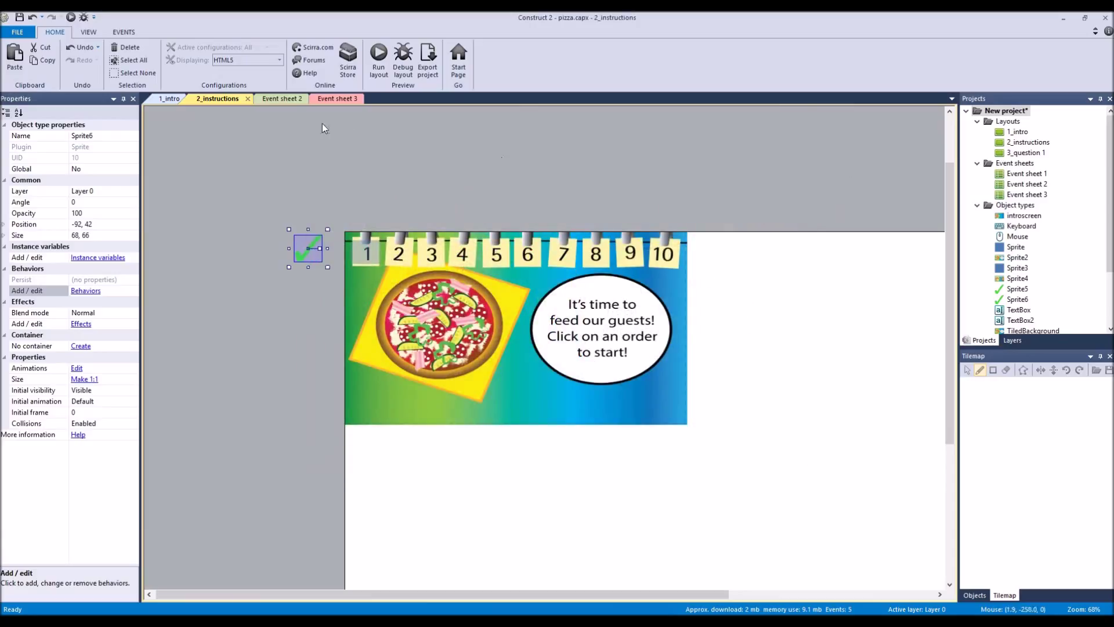
On Event sheet 2, select the score = 1 event and duplicate it with copy and paste
left_click(291, 100)
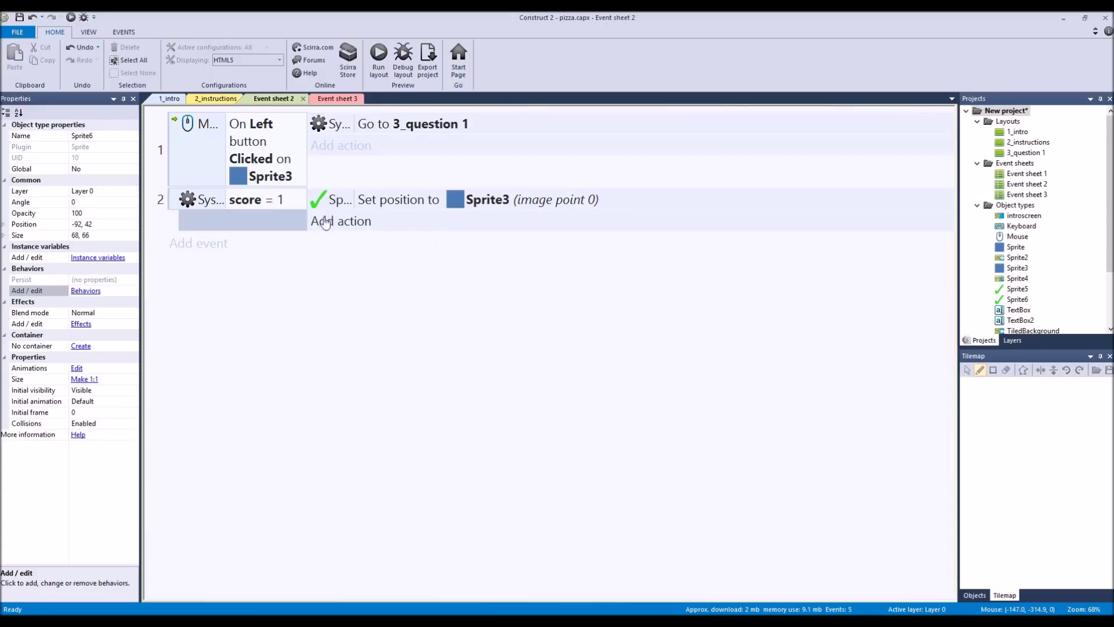
left_click(185, 244)
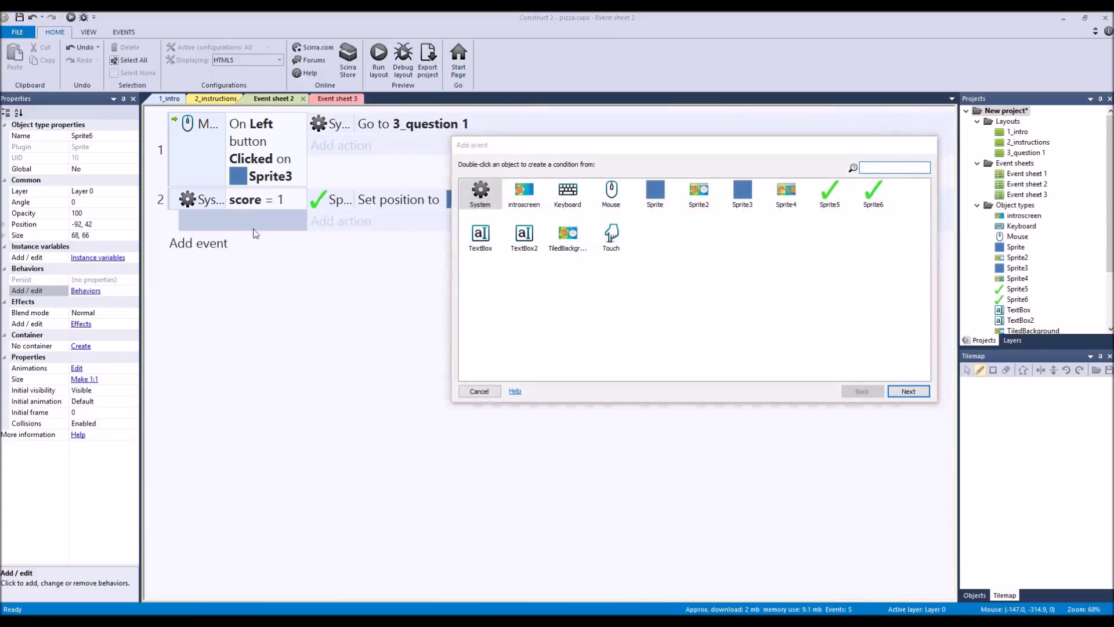
left_click(479, 391)
left_click(263, 199)
left_click(269, 217)
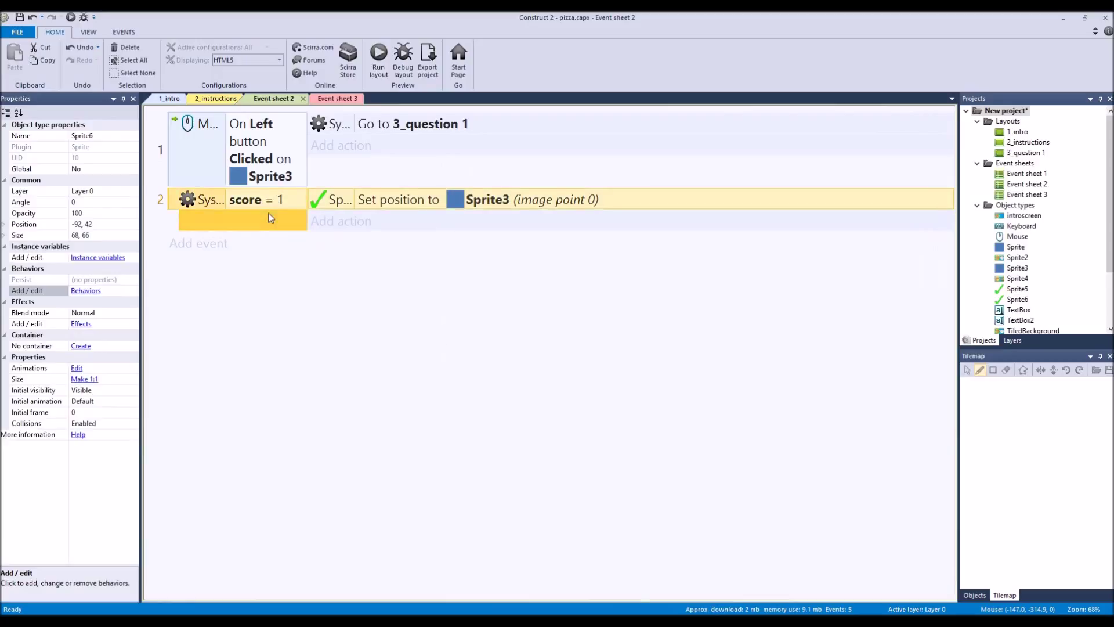
key("ctrl+c")
key("ctrl+v")
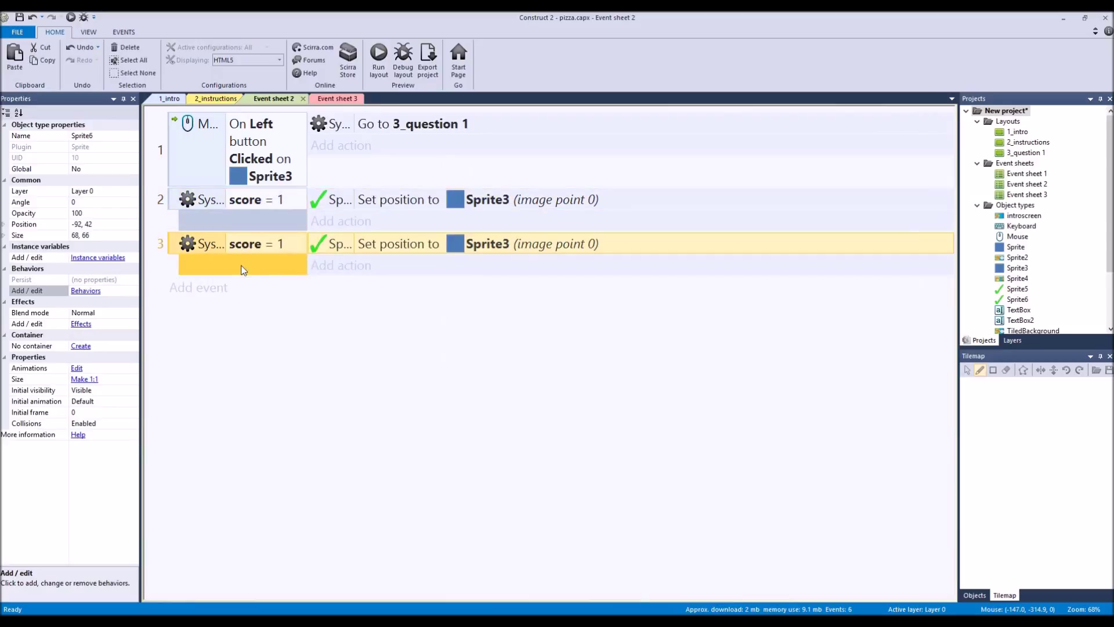
Change the copy's condition to score = 0, then delete the duplicated event
double_click(227, 249)
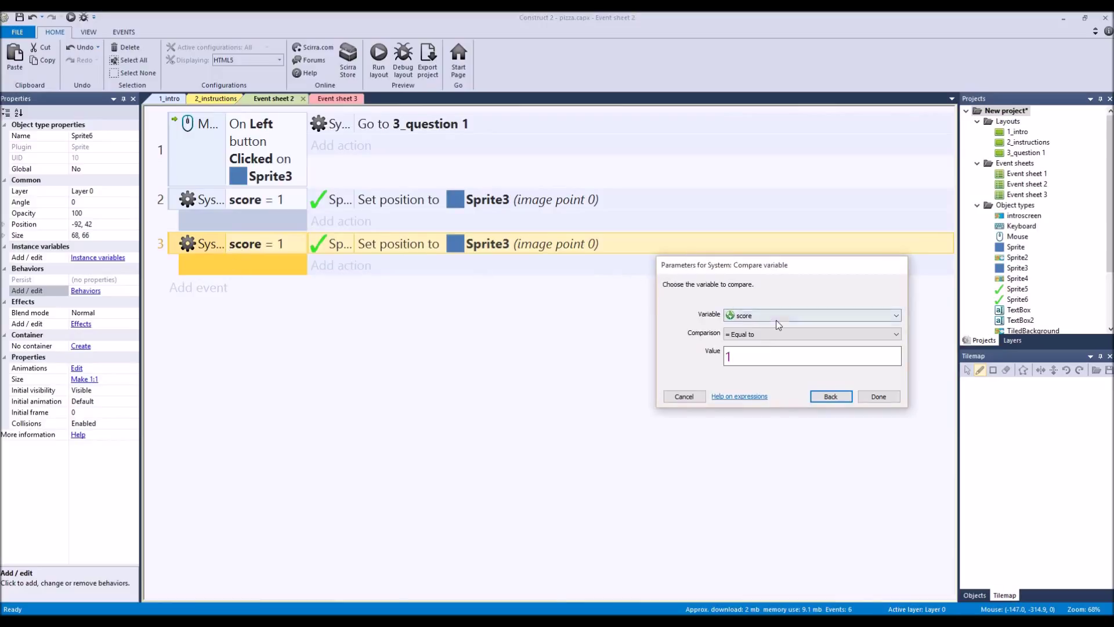
type("0")
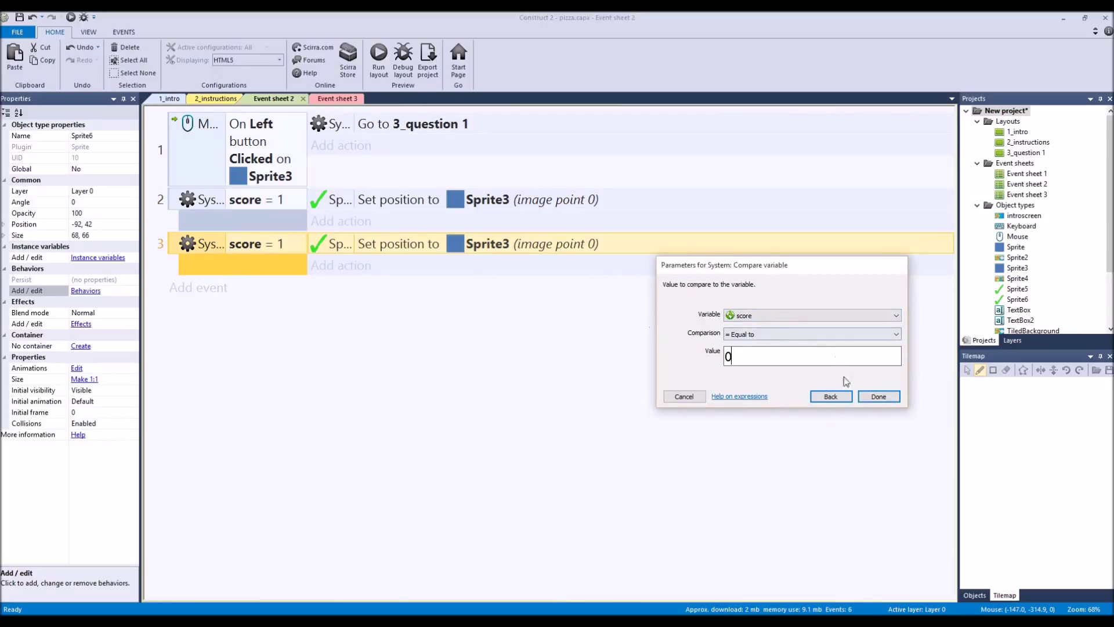
left_click(878, 397)
double_click(429, 244)
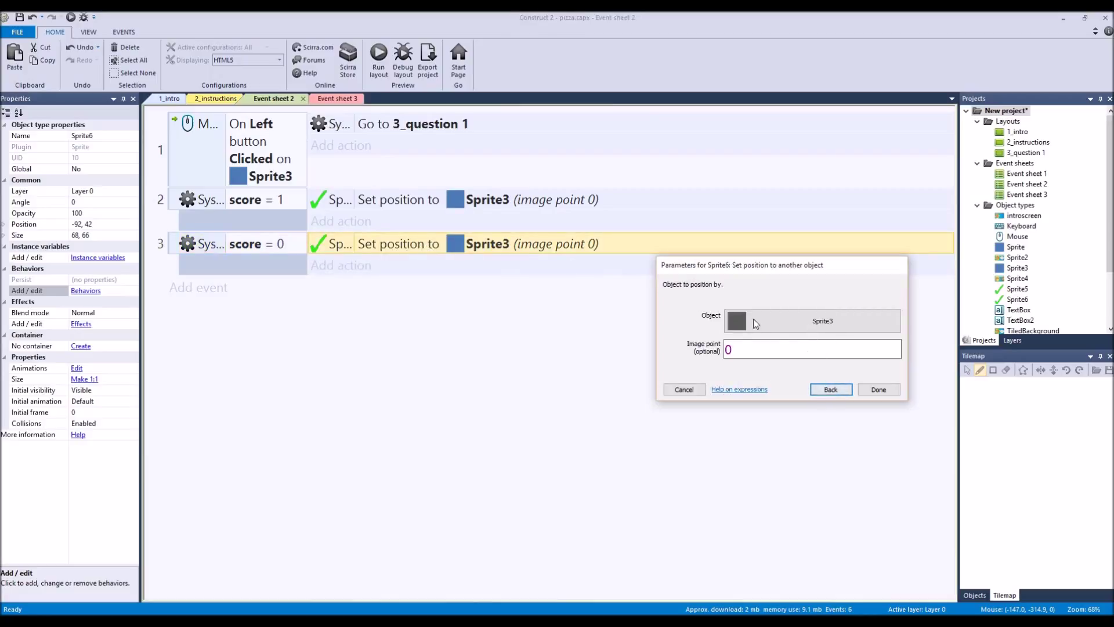
left_click(685, 390)
left_click(261, 274)
key("Delete")
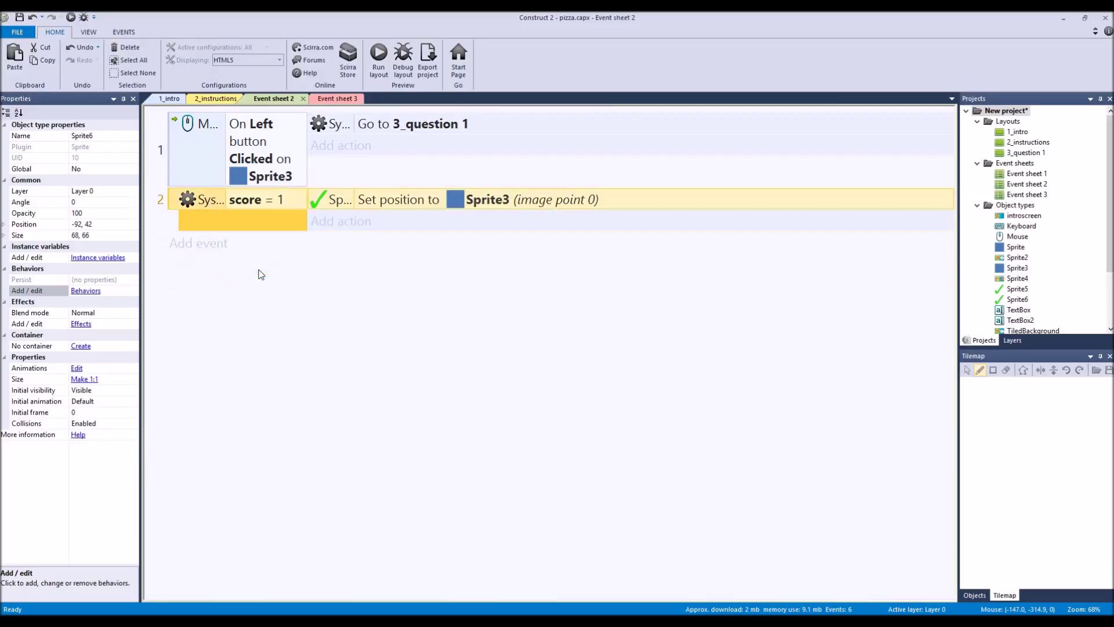
On Event sheet 3, add an Else event after the Text is "6" answer check and begin its action
left_click(221, 99)
left_click(329, 99)
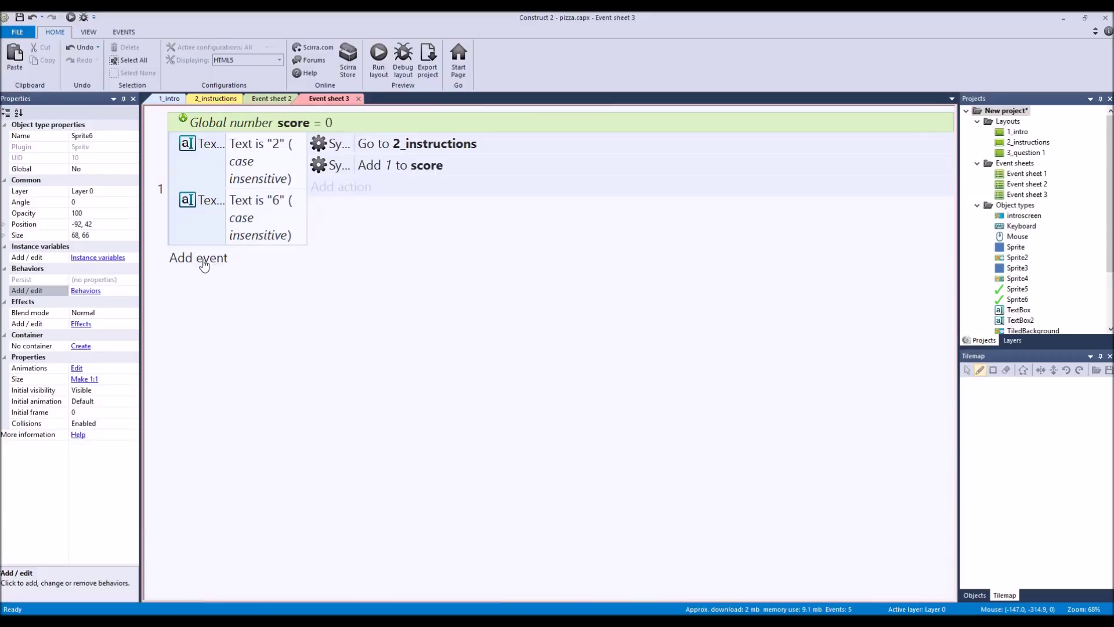
left_click(211, 231)
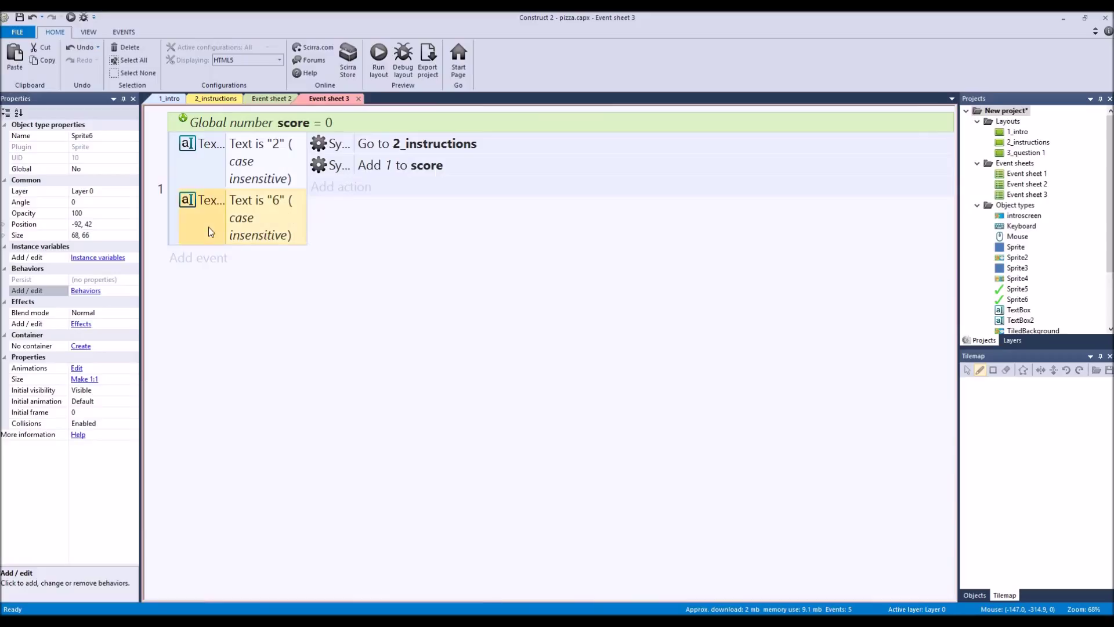
left_click(170, 229)
right_click(169, 229)
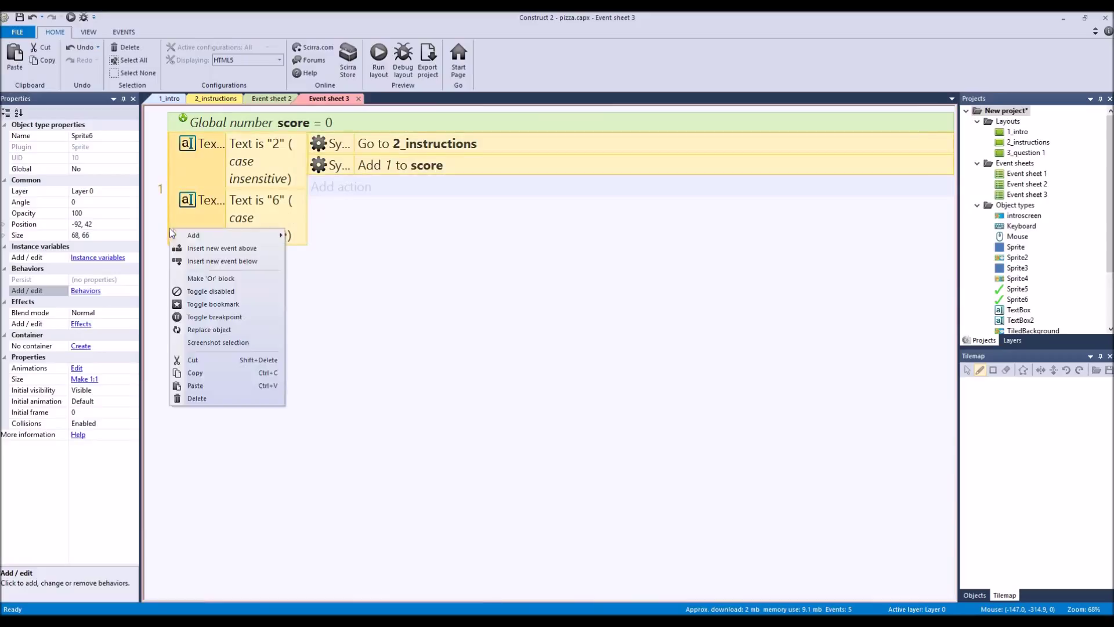
mouse_move(200, 236)
left_click(361, 322)
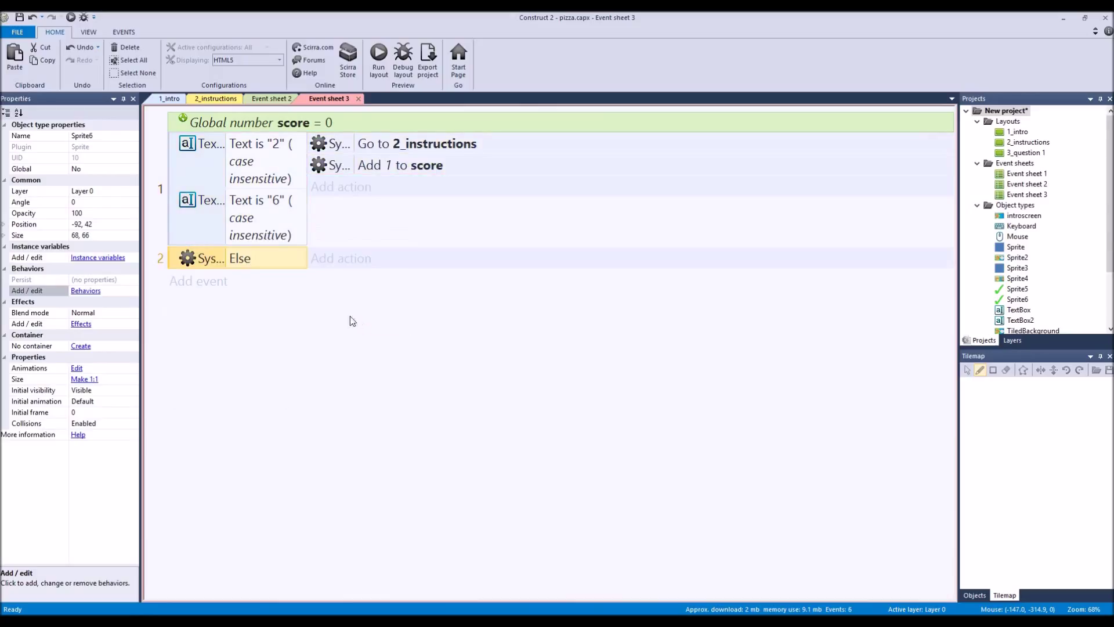
left_click(342, 259)
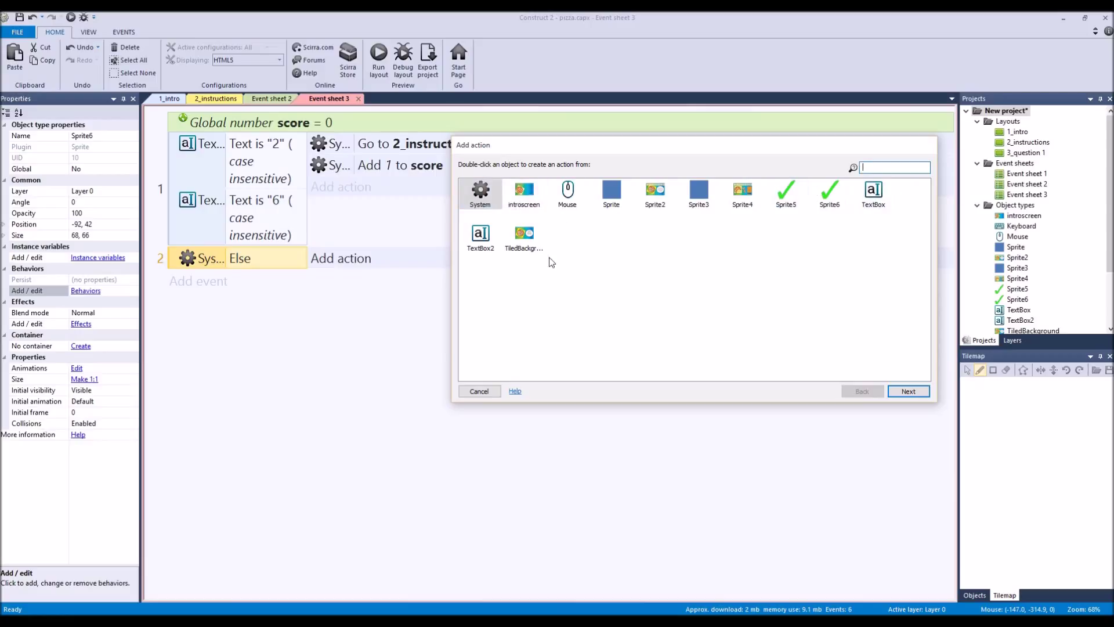
Give the Else event the System 'Restart layout' action, then bring up Event sheet 2
double_click(490, 194)
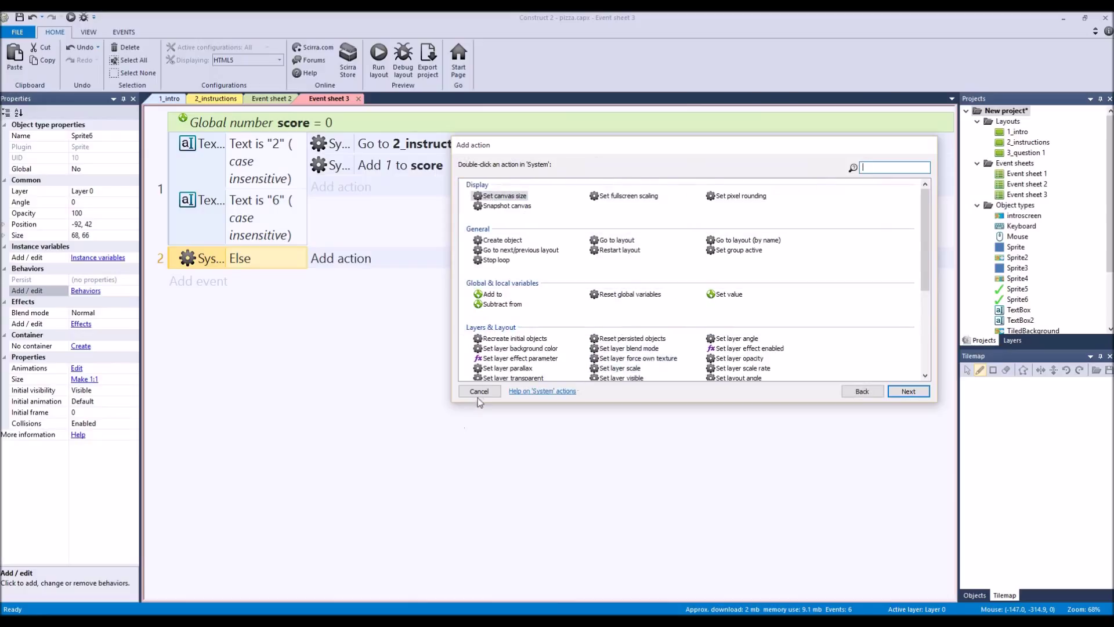
scroll(790, 241, "down", 5)
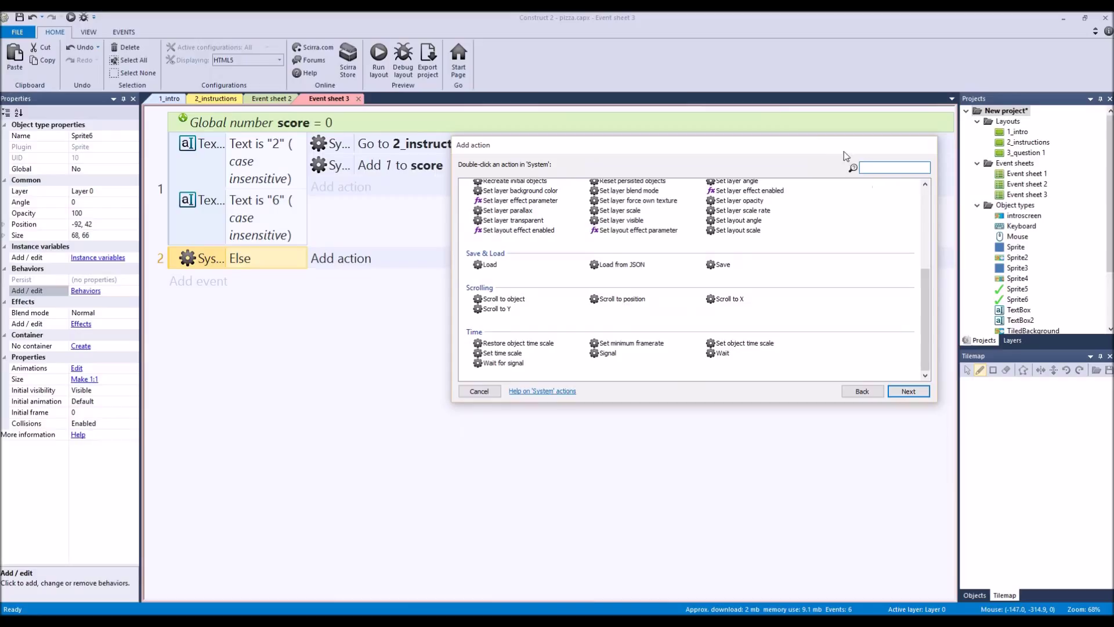
type("rel")
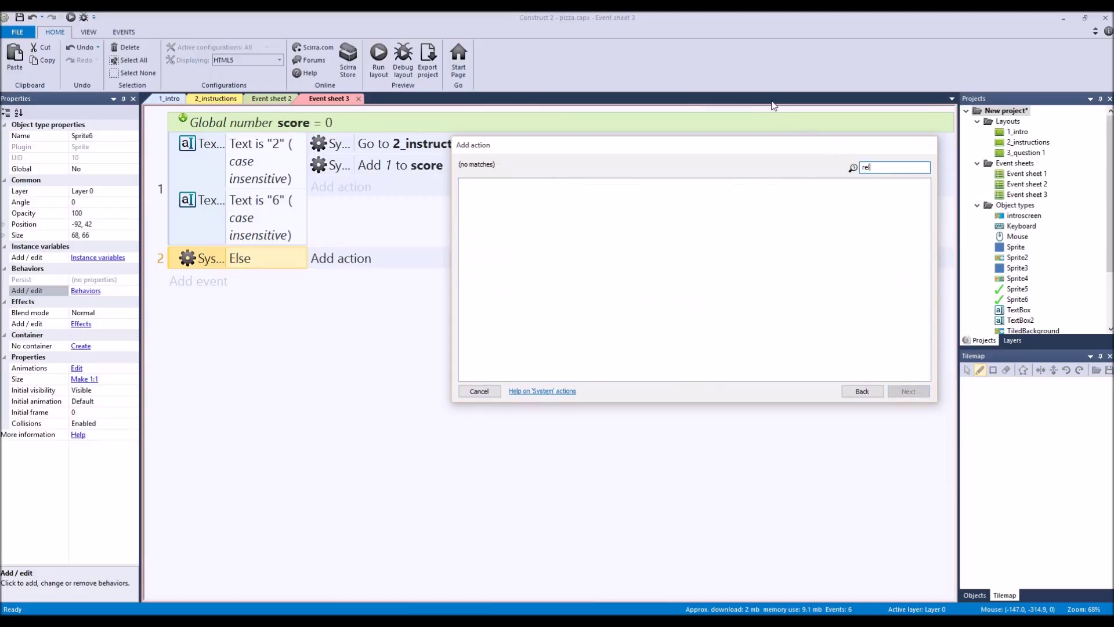
key("BackSpace")
key("BackSpace")
key("BackSpace")
scroll(662, 293, "down", 3)
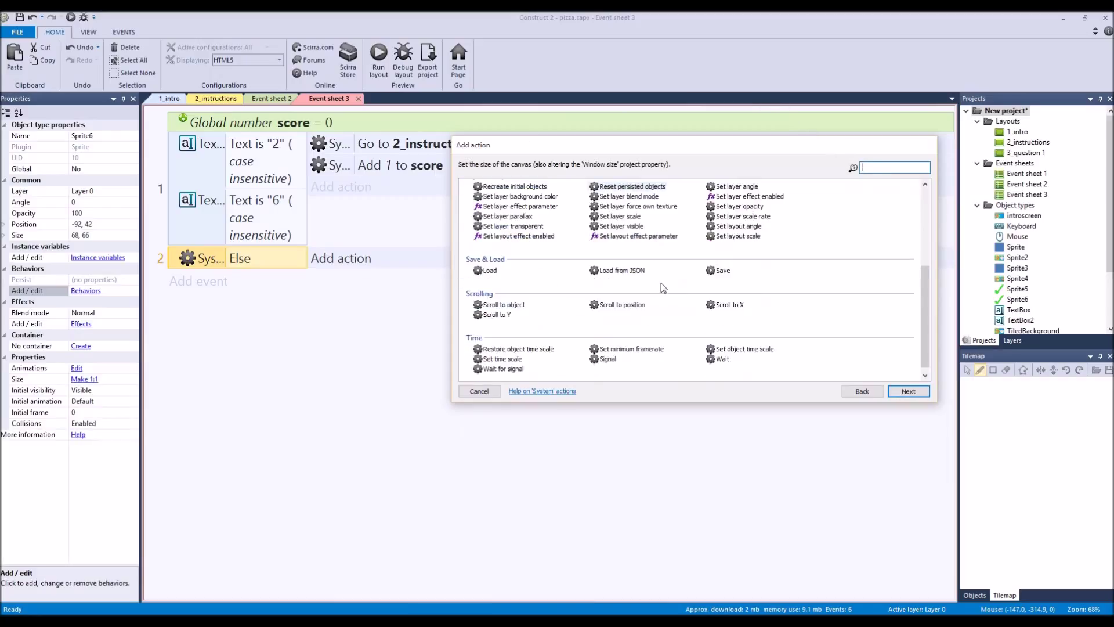
scroll(659, 322, "up", 3)
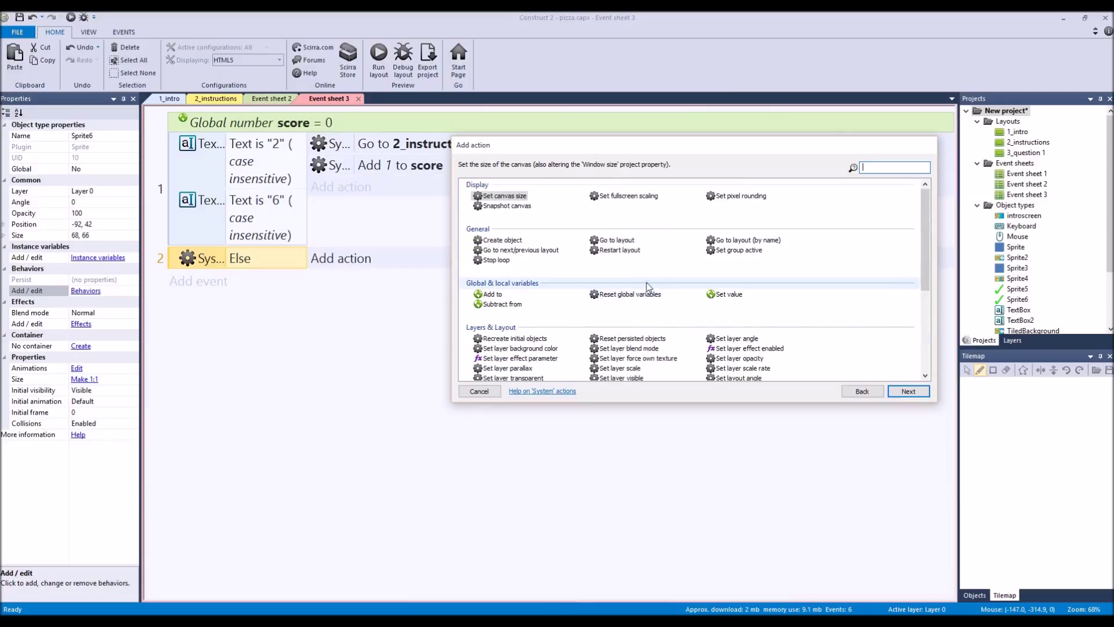
double_click(617, 250)
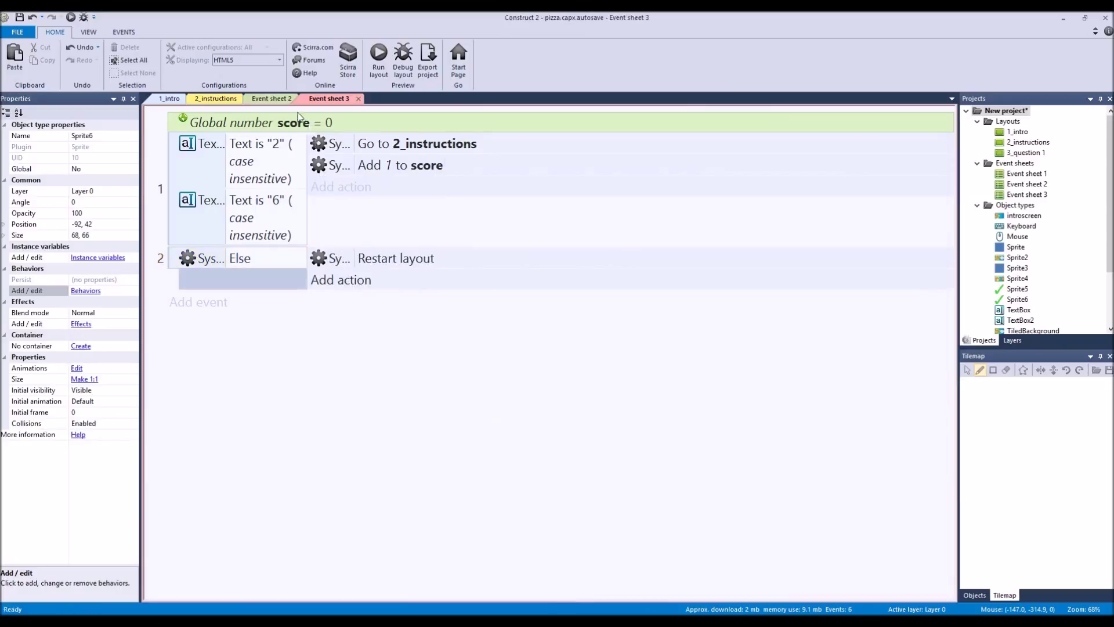
left_click(268, 100)
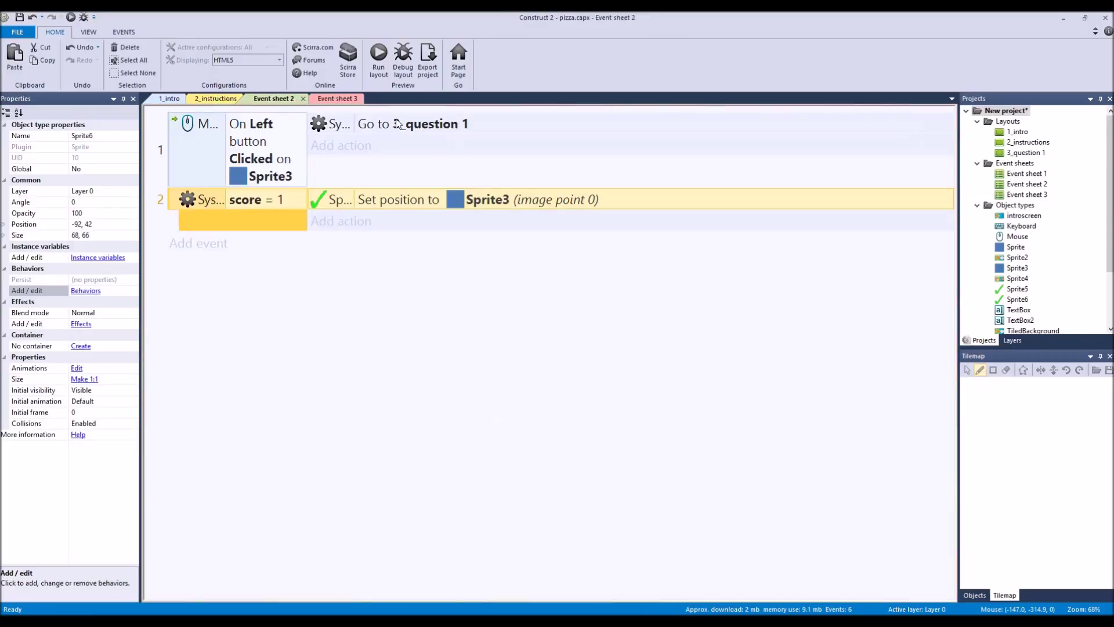
Preview the 2_instructions layout with F5 and open order 1's question
left_click(223, 100)
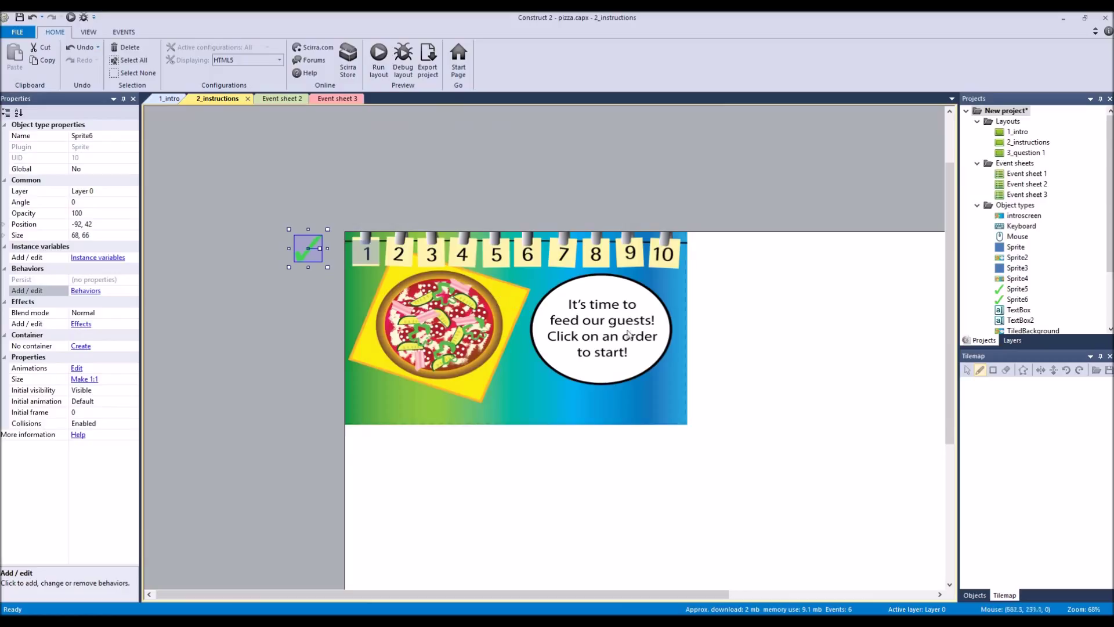
key("F5")
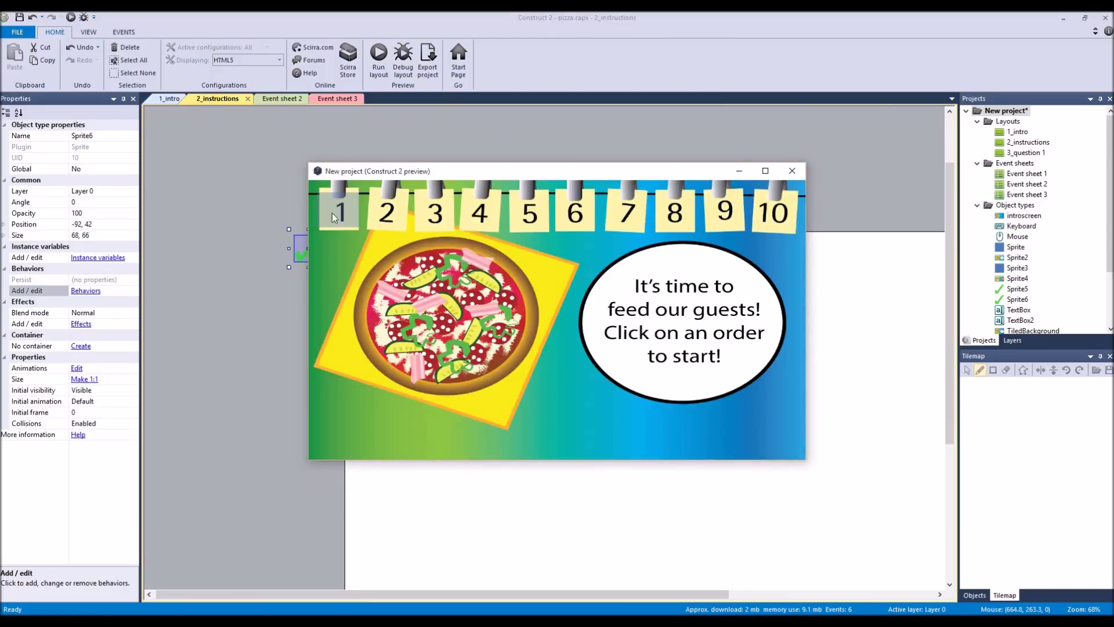
left_click(771, 343)
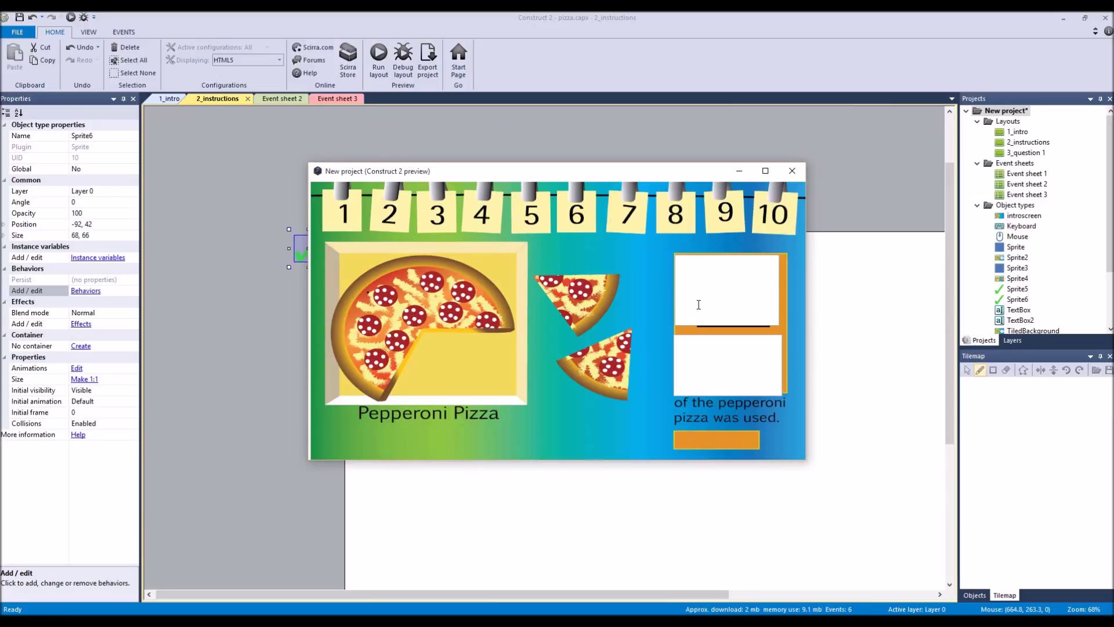
left_click(793, 171)
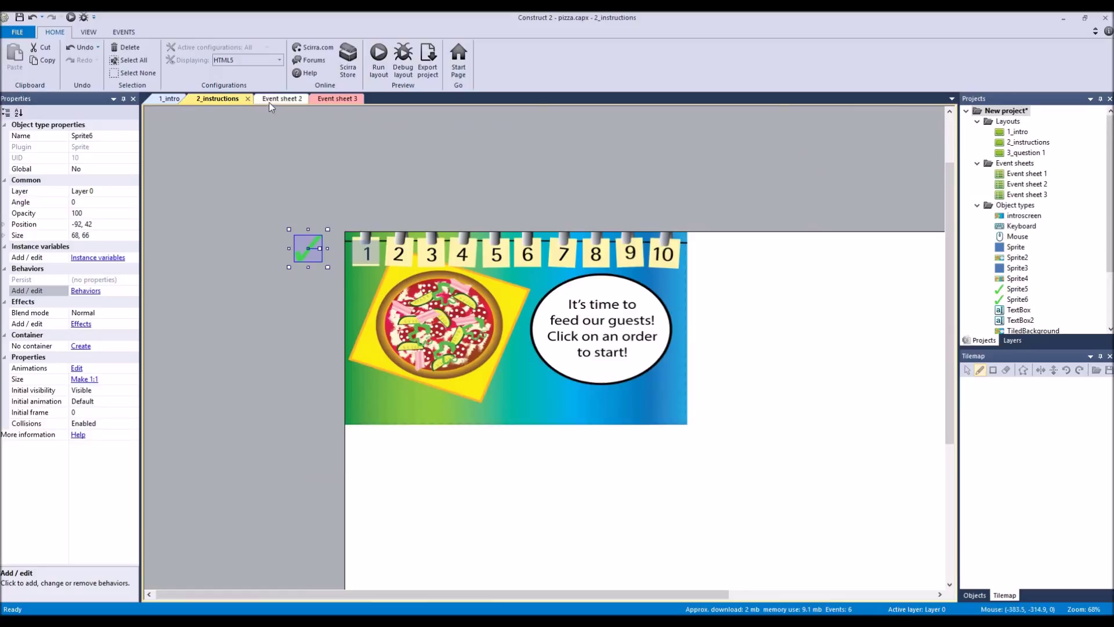
Preview again to reach the pepperoni pizza question, then return to Event sheet 3
left_click(377, 64)
left_click(366, 232)
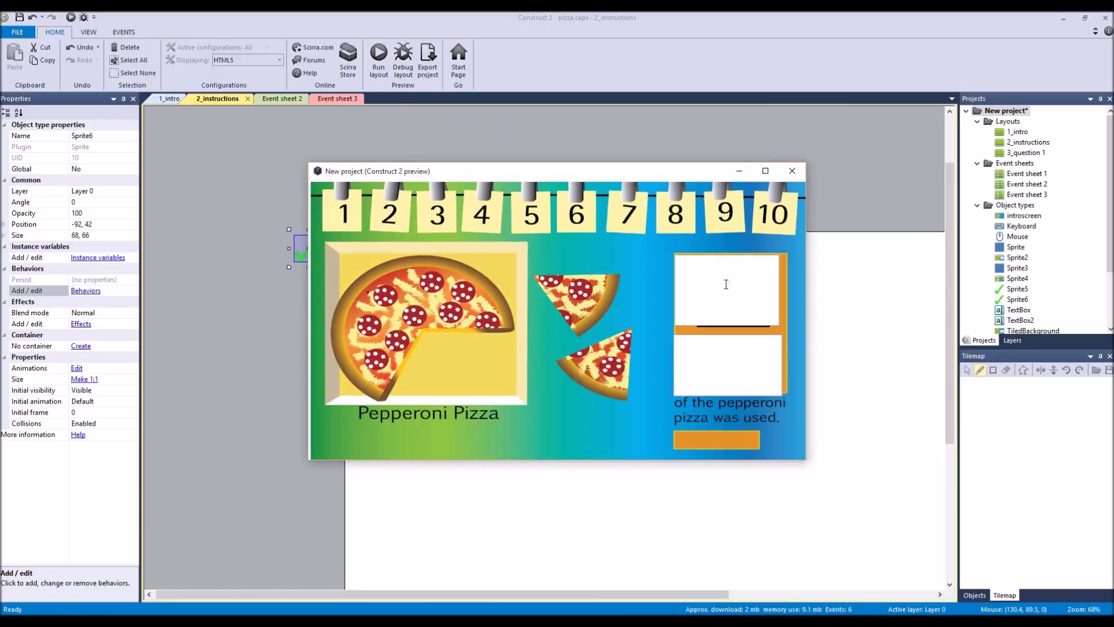
left_click(792, 170)
left_click(379, 55)
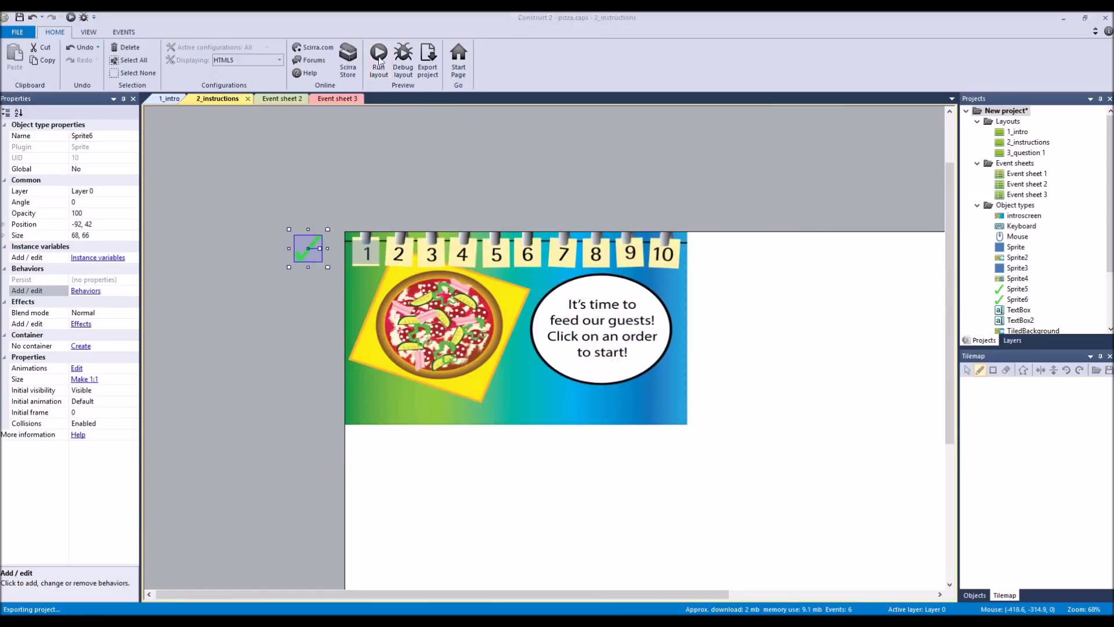
left_click(282, 99)
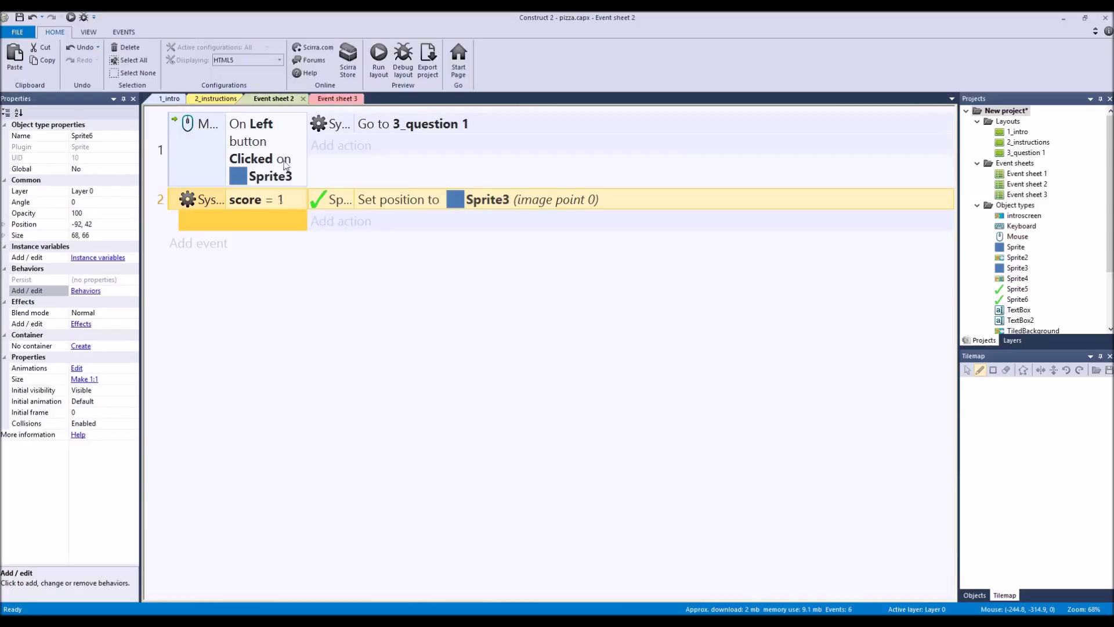
left_click(334, 99)
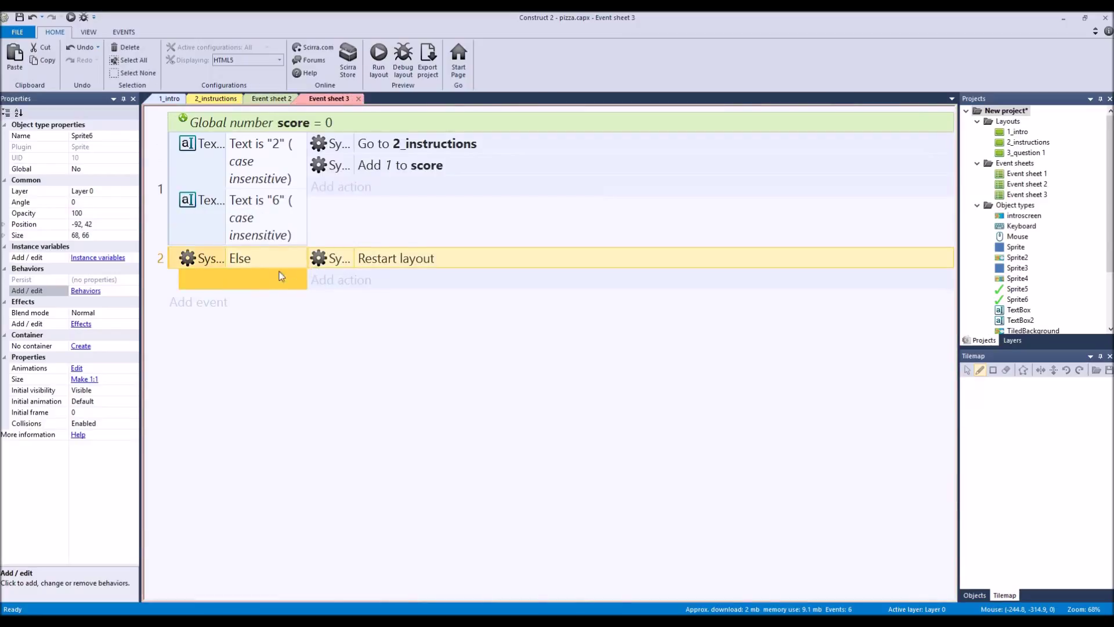
Drag the Else event into event 1 and delete it, removing its Restart layout action
mouse_move(273, 281)
left_mouse_down()
mouse_move(281, 256)
mouse_move(238, 230)
mouse_move(235, 193)
mouse_move(262, 250)
left_mouse_up()
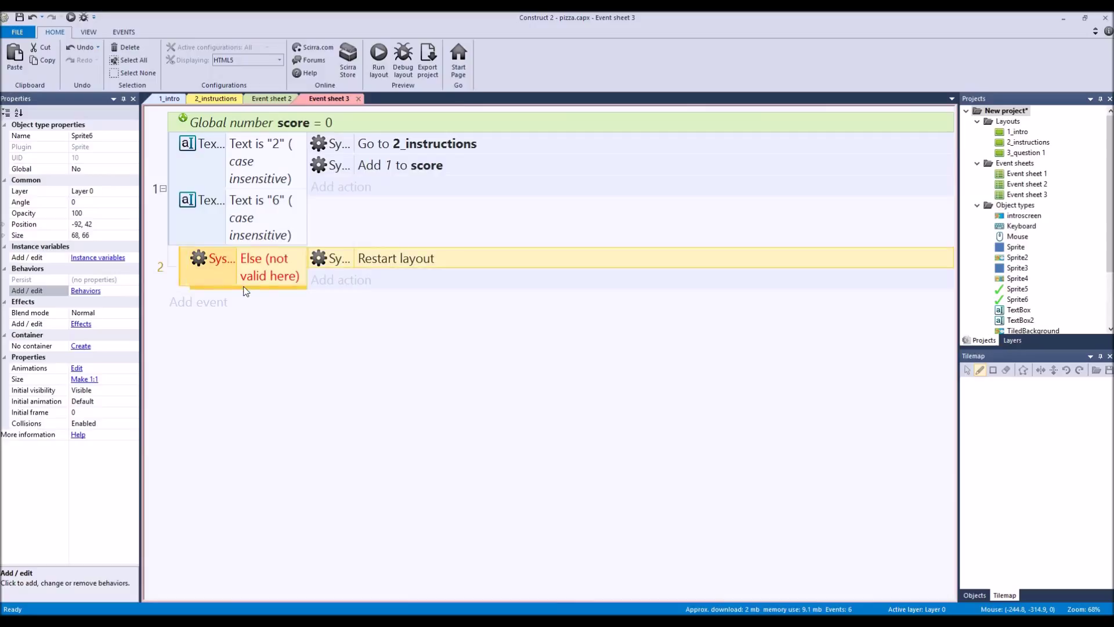
key("Delete")
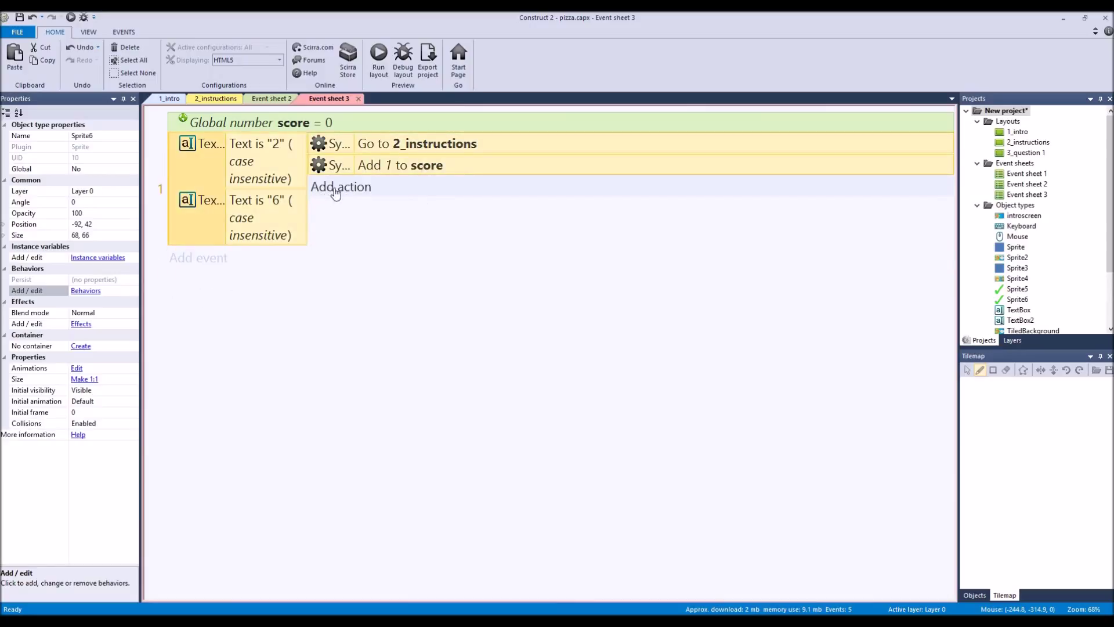
right_click(243, 145)
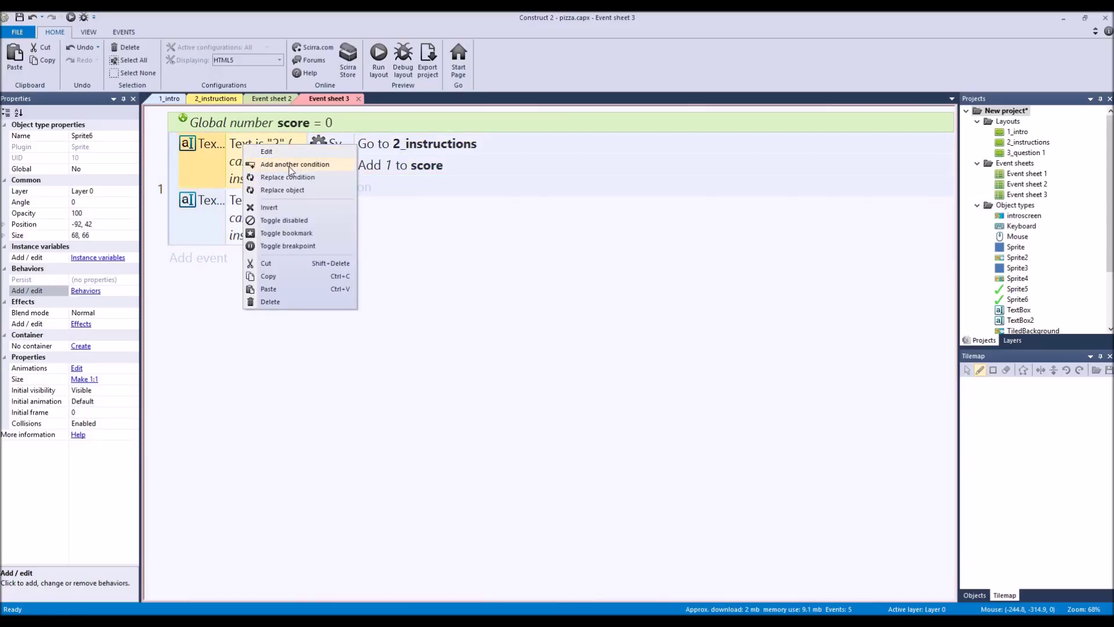
left_click(289, 165)
left_click(484, 391)
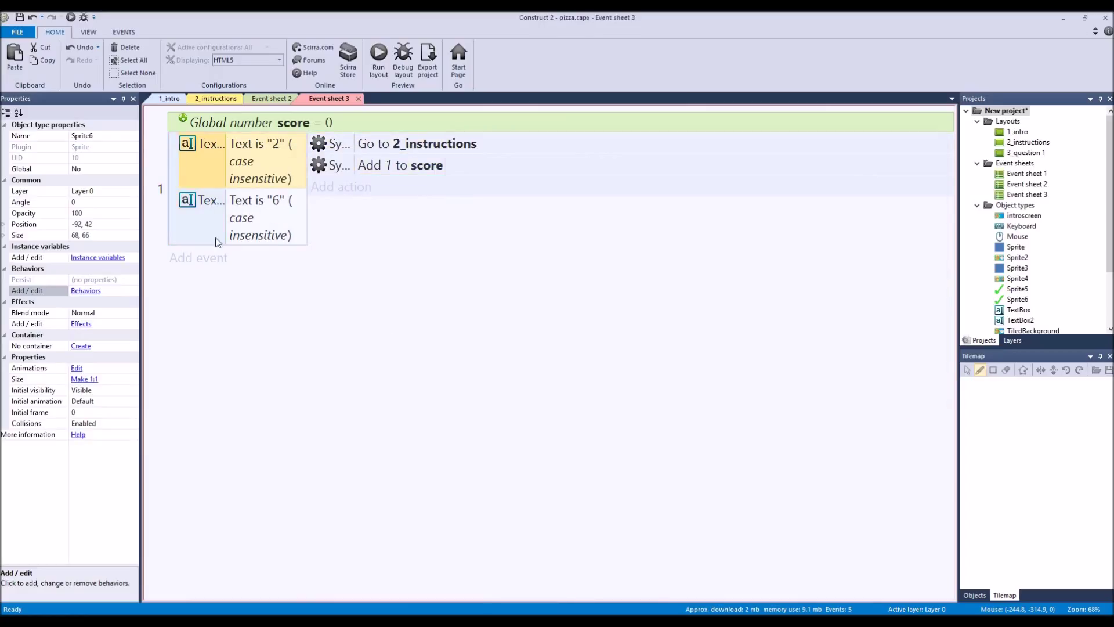
Dismiss event 1's options without adding anything and begin a new event below it
left_click(170, 221)
right_click(169, 220)
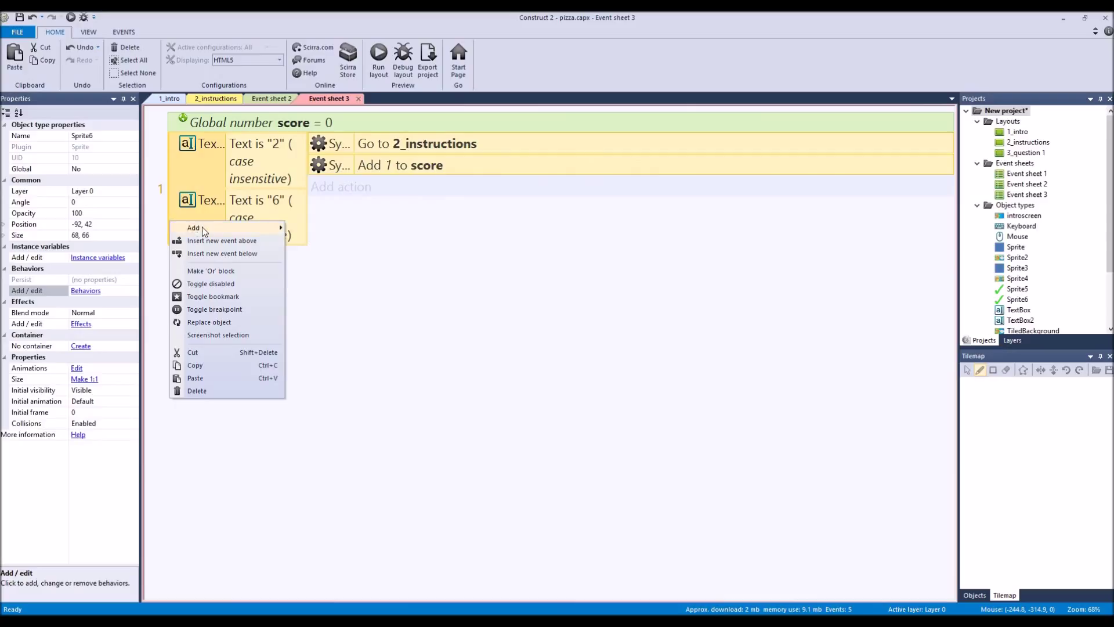
mouse_move(202, 227)
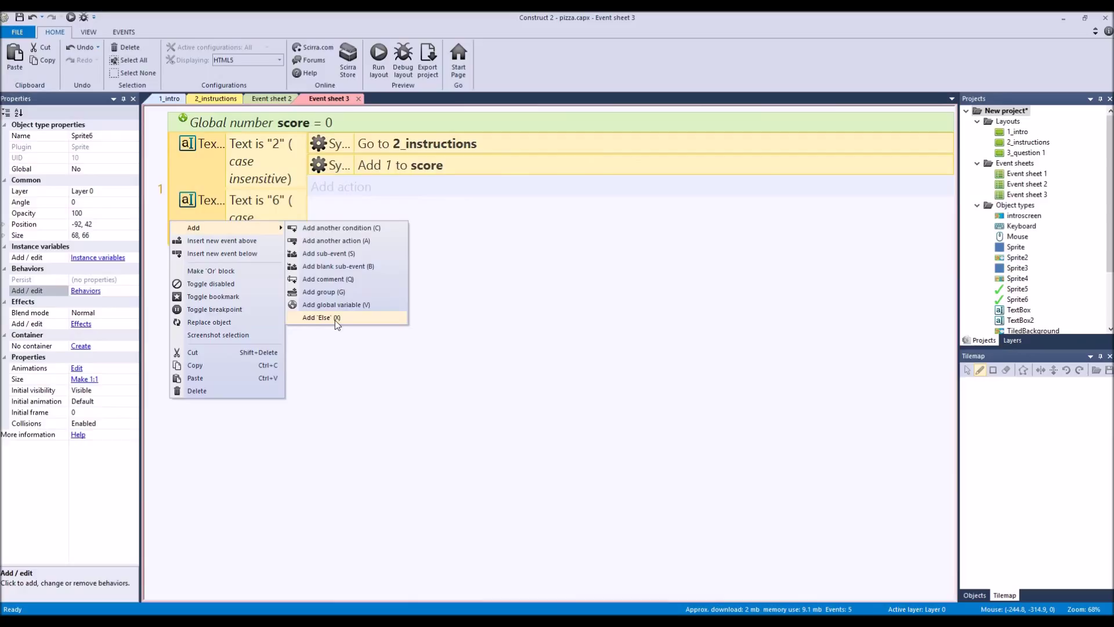
left_click(283, 337)
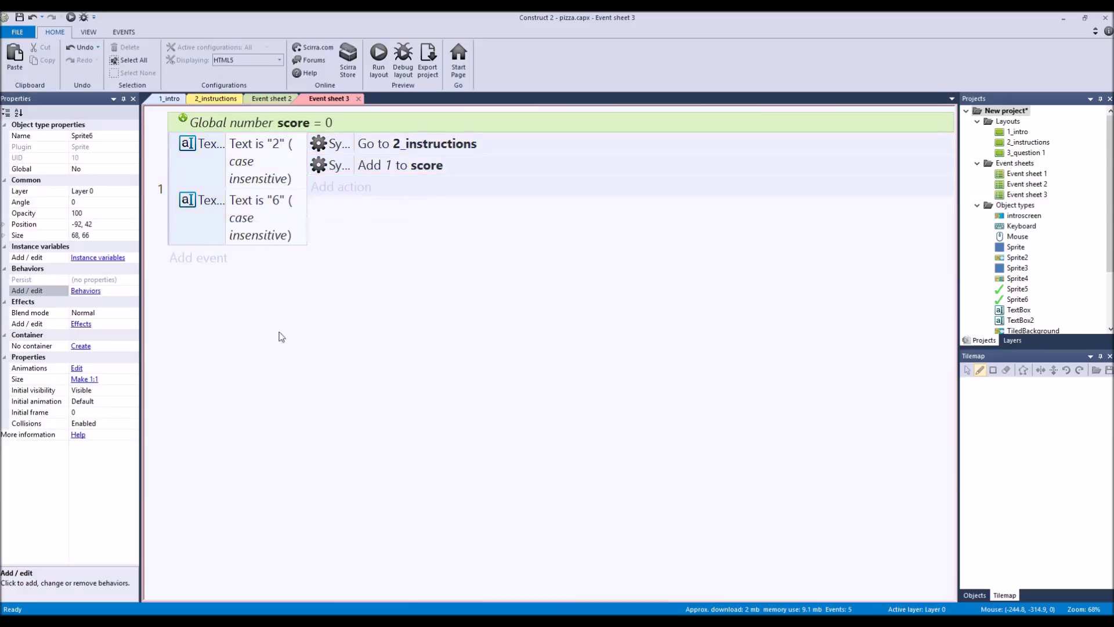
left_click(185, 271)
Create a System Compare variable condition score = 1 and invert it to score not 1
double_click(480, 195)
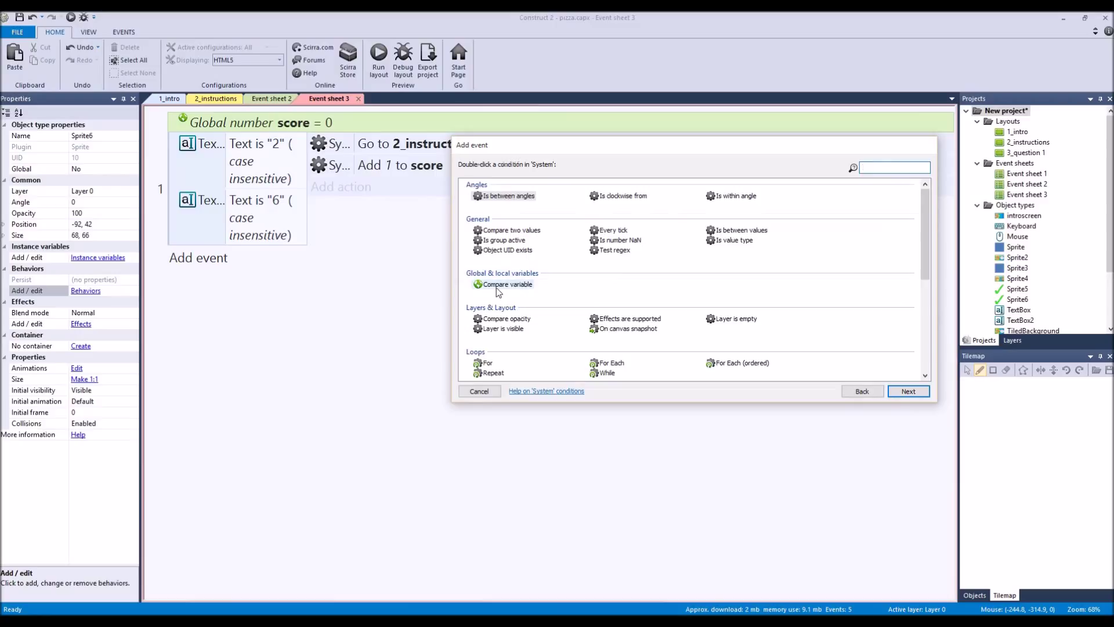
double_click(496, 285)
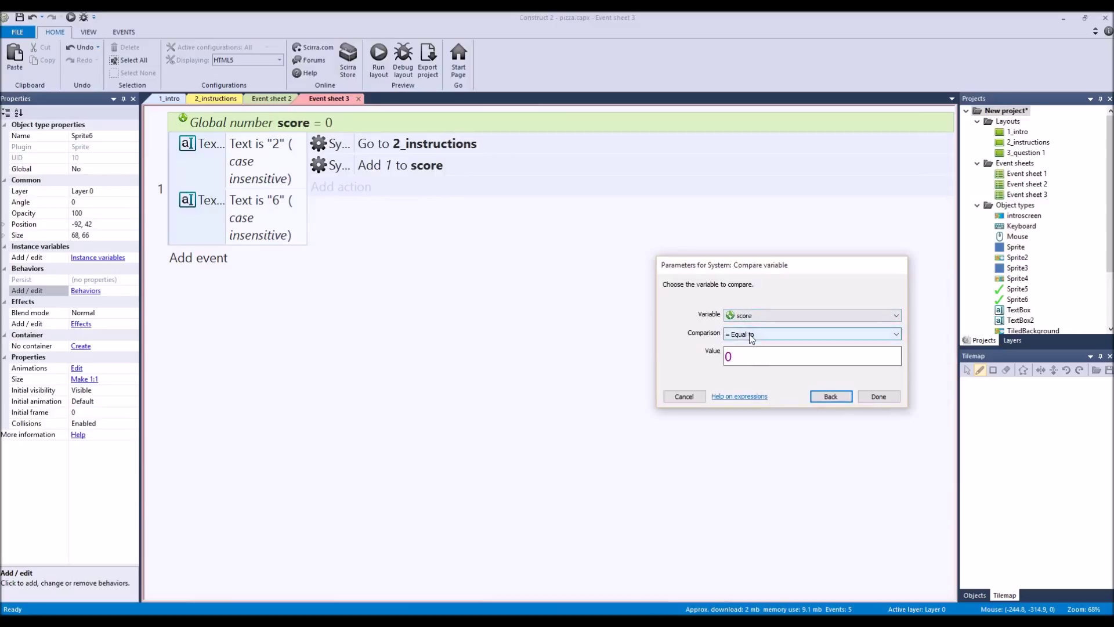
left_click(746, 355)
type("1")
left_click(879, 396)
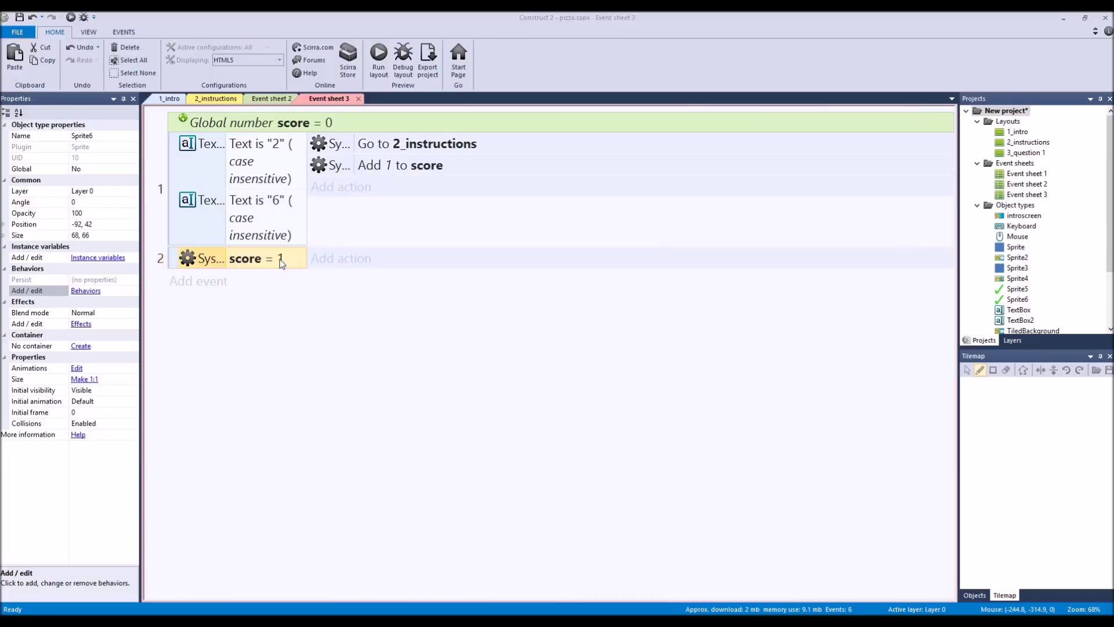
double_click(281, 260)
left_click(690, 395)
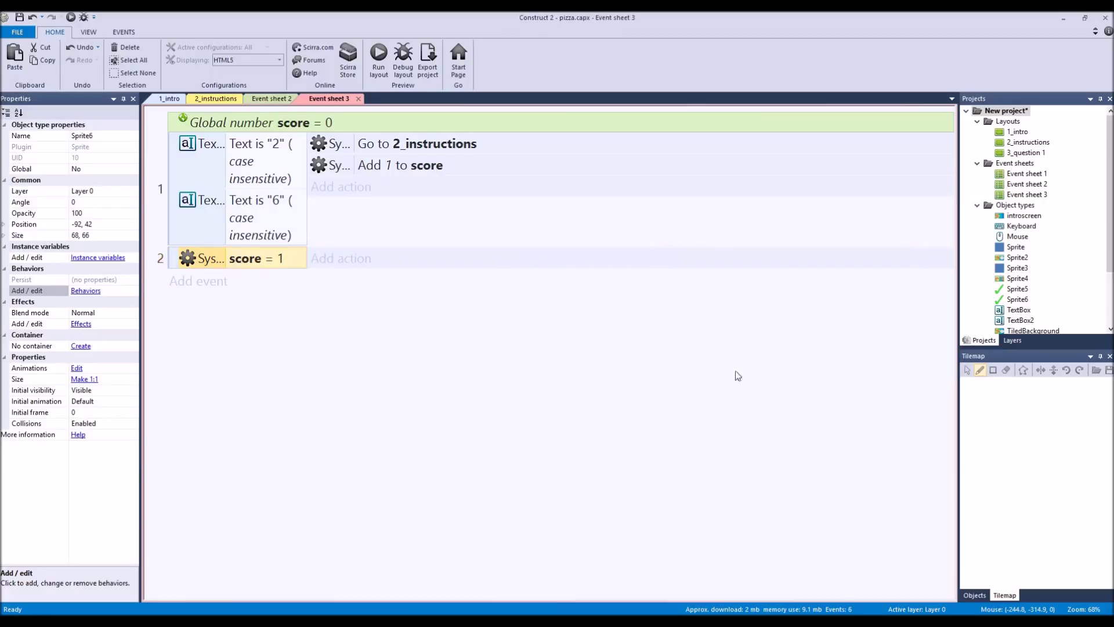
right_click(281, 261)
left_click(347, 319)
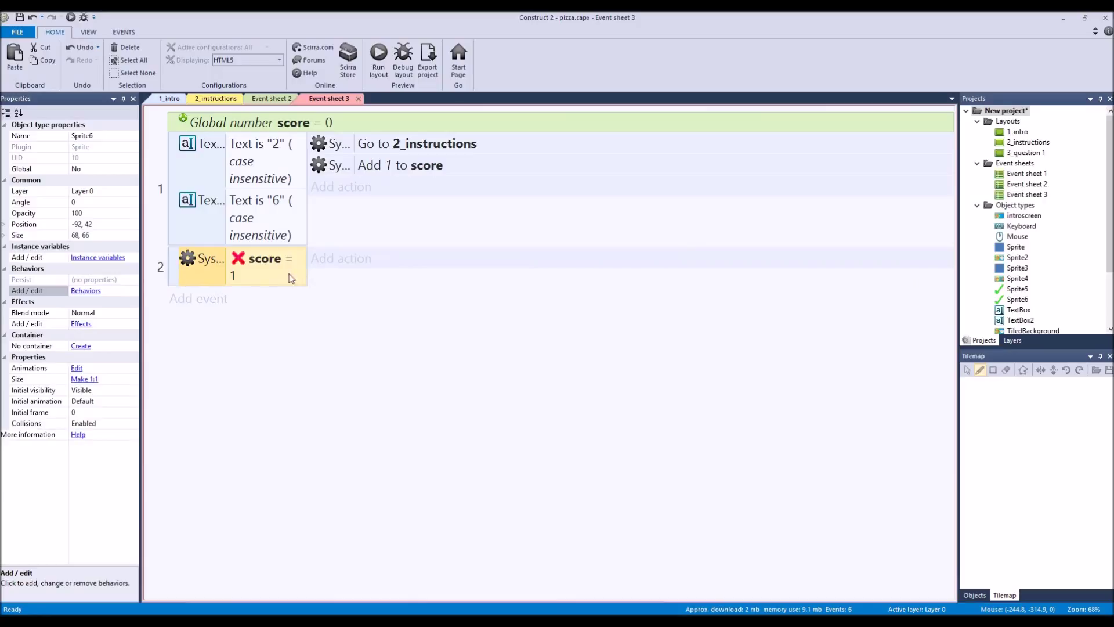
Give event 2 the System 'Restart layout' action and launch a preview with F5
left_click(335, 259)
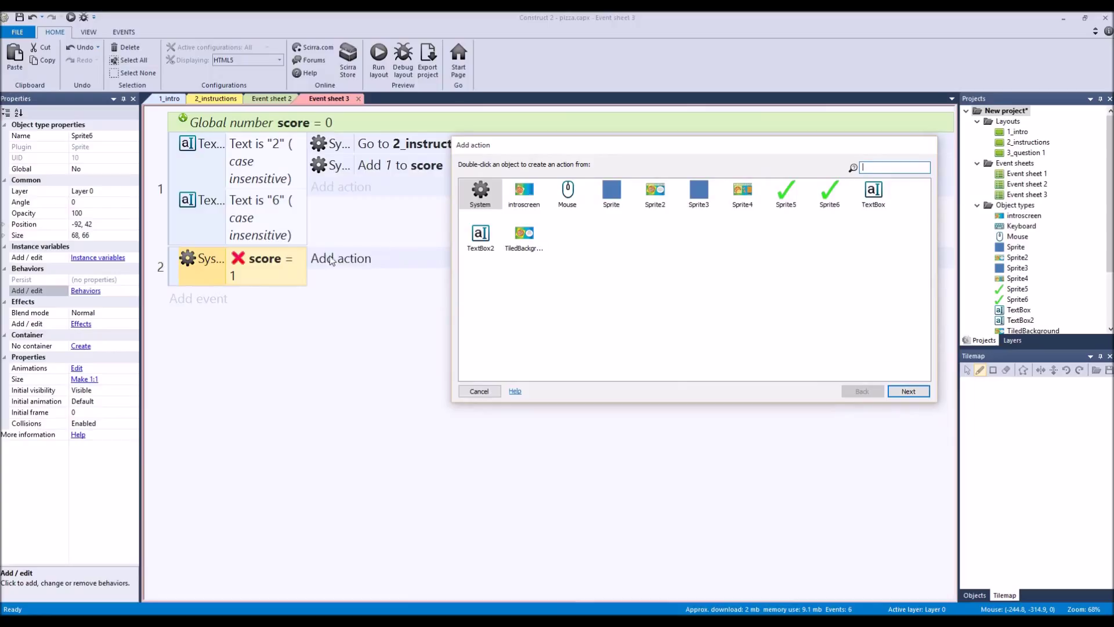
double_click(478, 193)
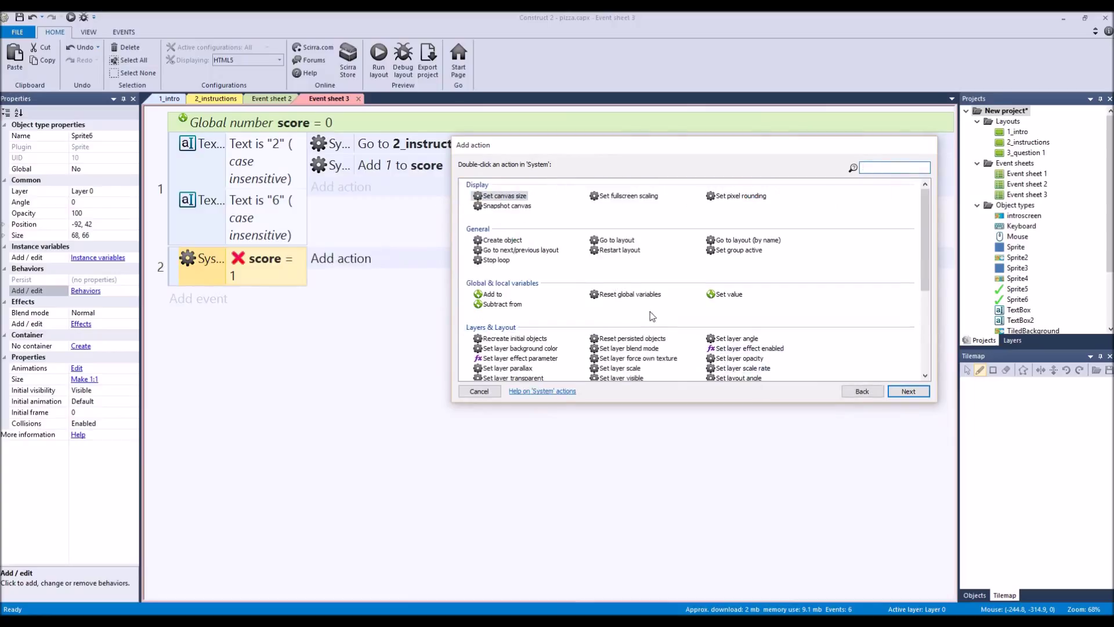
left_click(621, 250)
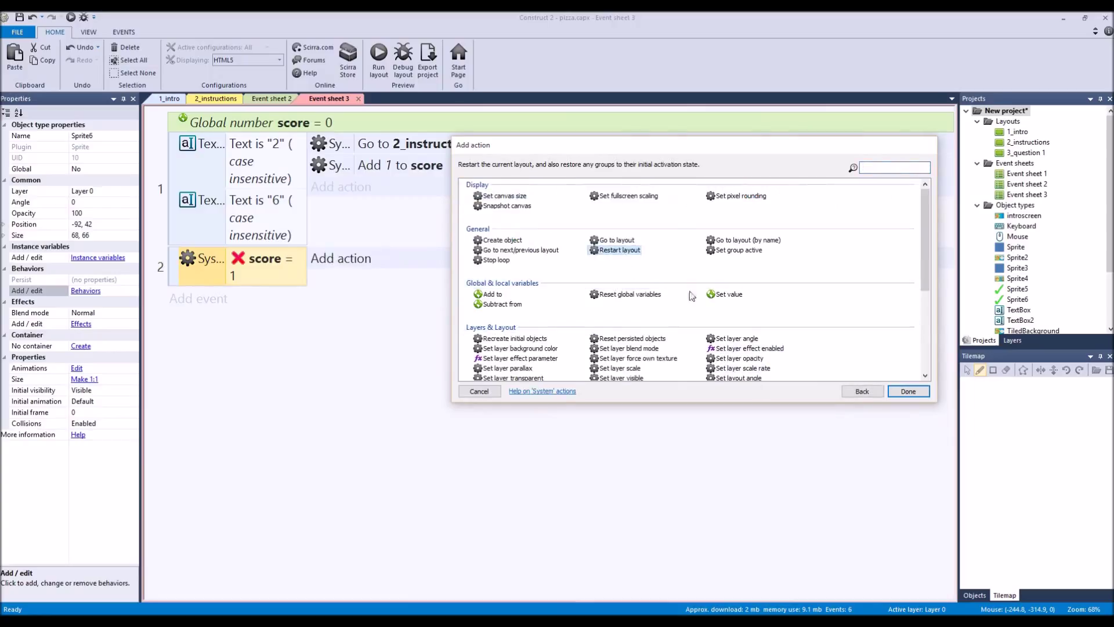
double_click(608, 251)
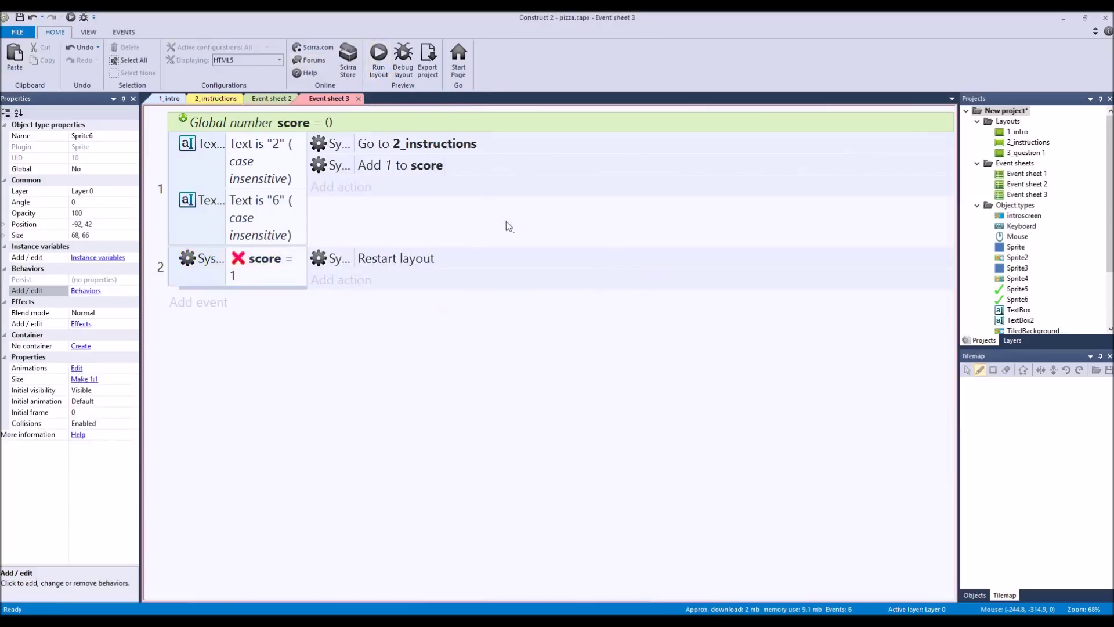
key("F5")
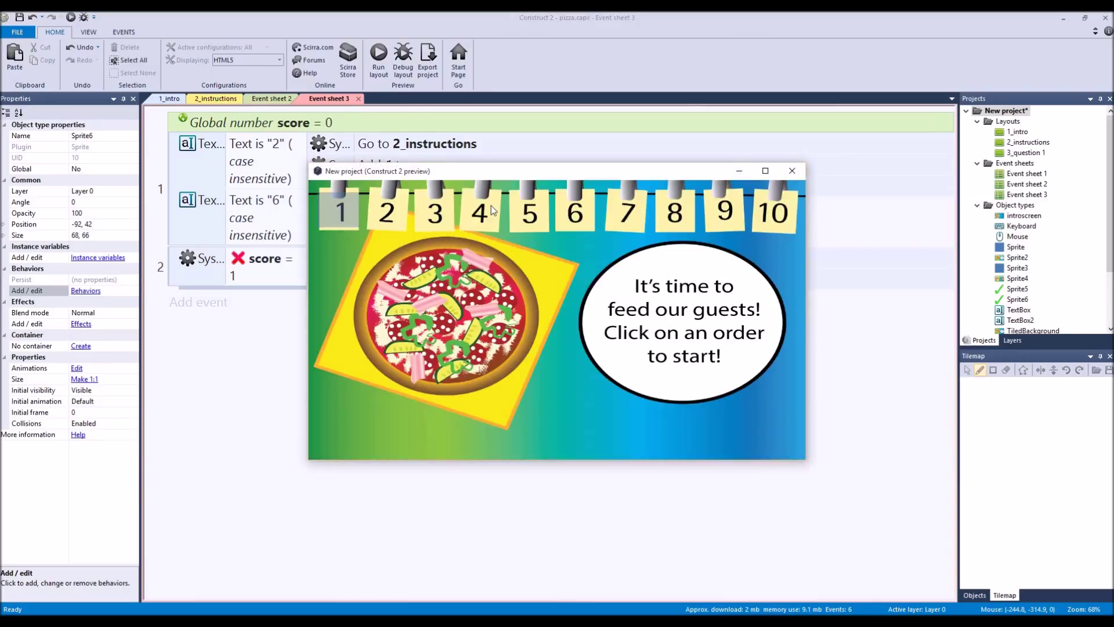
Open order 1 in the preview, close it, and switch to the 1_intro title layout
left_click(356, 210)
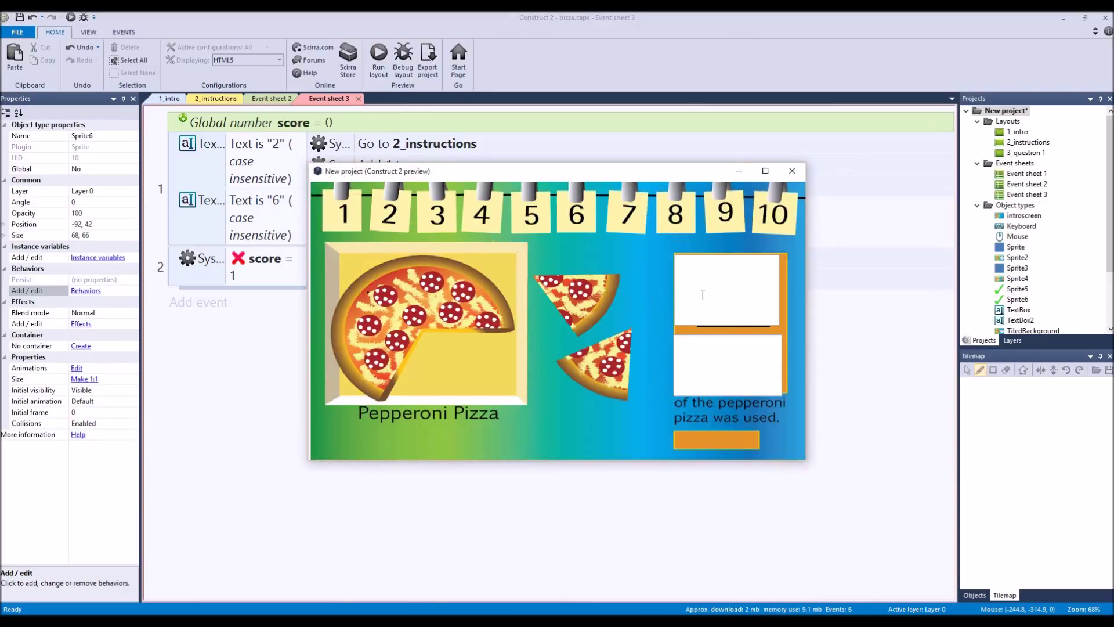
left_click(793, 171)
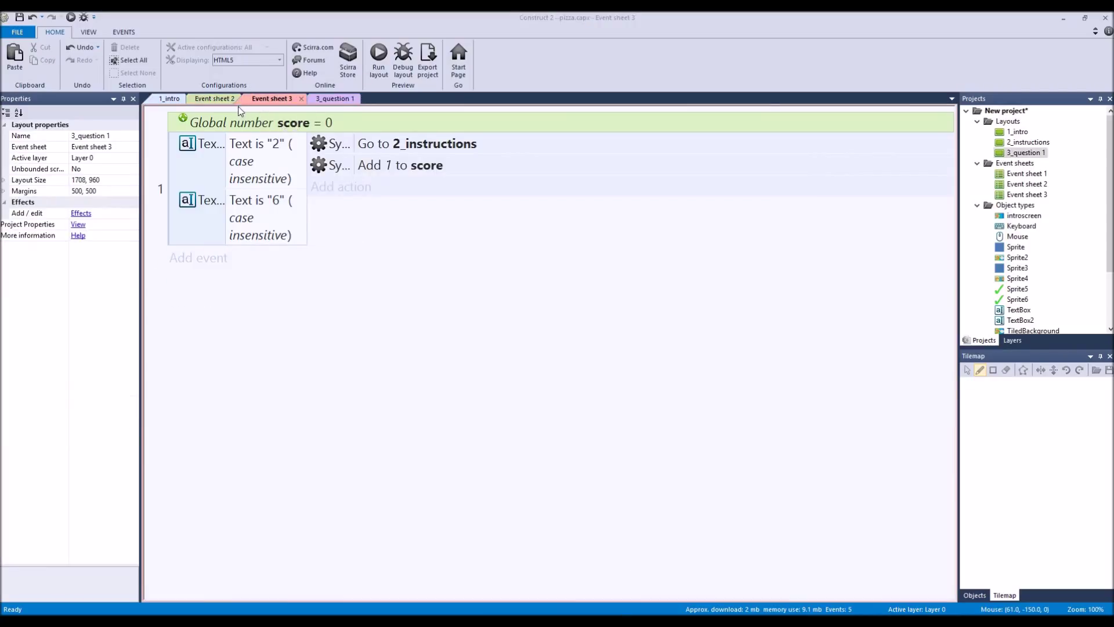
left_click(215, 98)
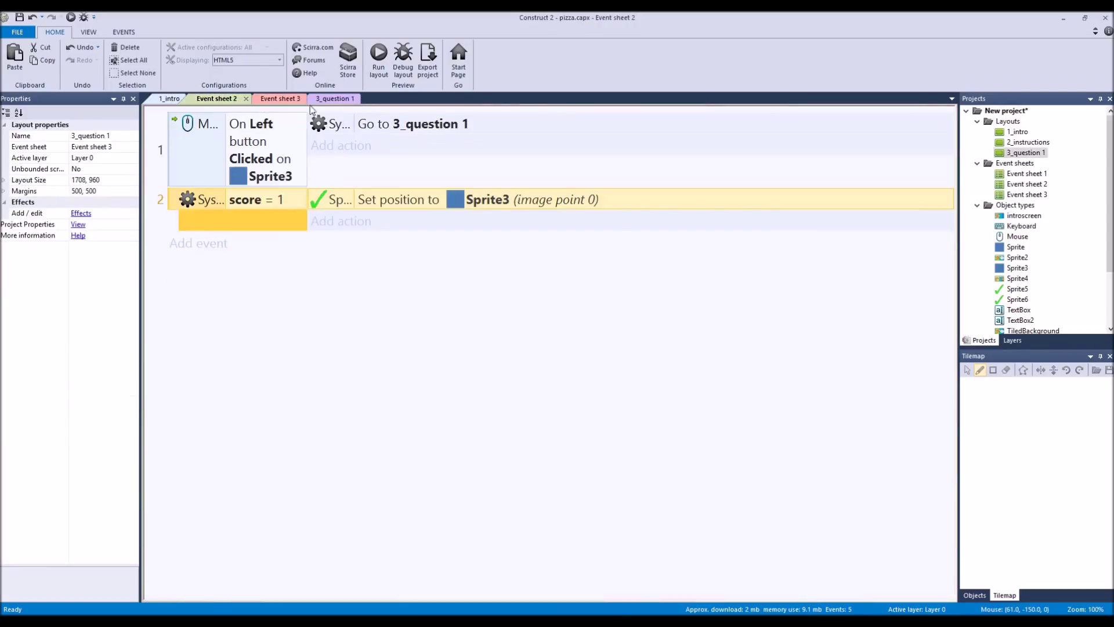
left_click(330, 99)
left_click(171, 99)
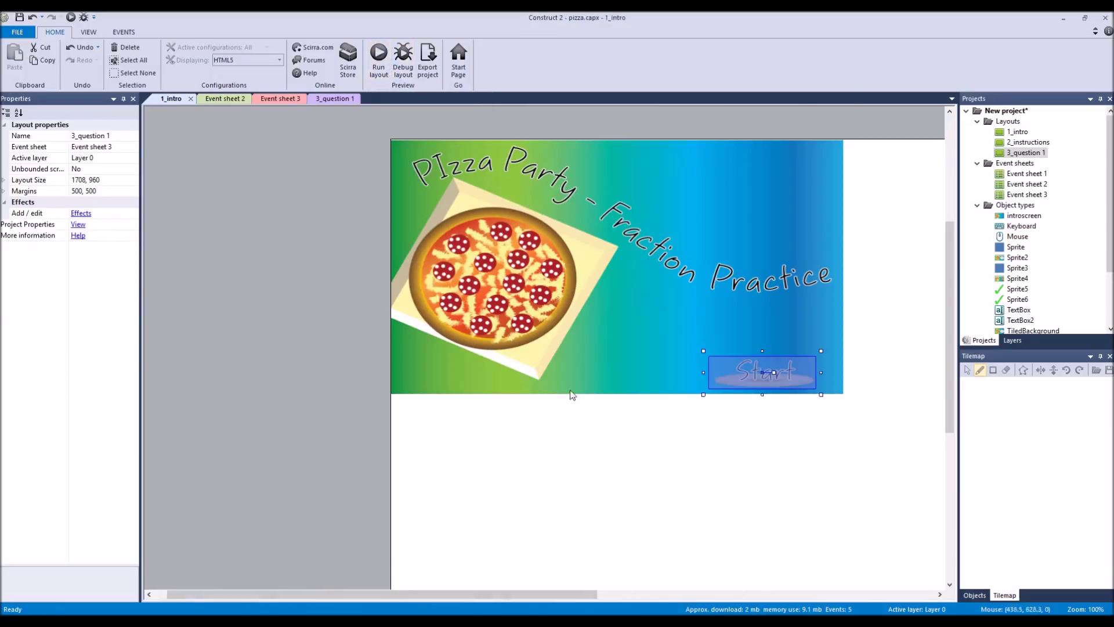
left_click(403, 59)
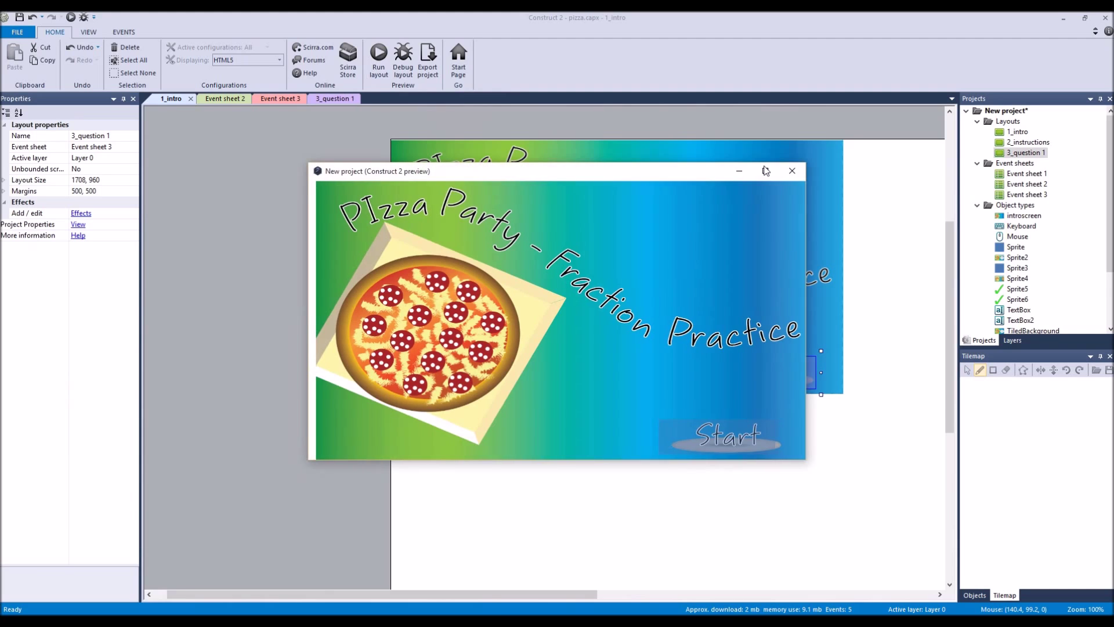
left_click(766, 171)
left_click(928, 531)
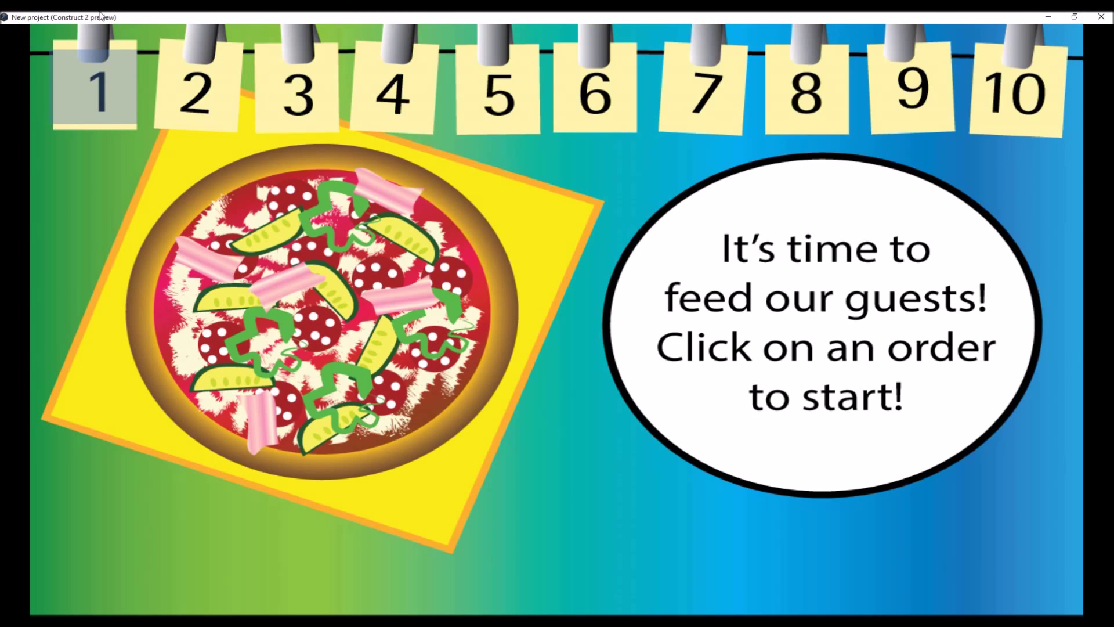
left_click(78, 93)
left_click(834, 296)
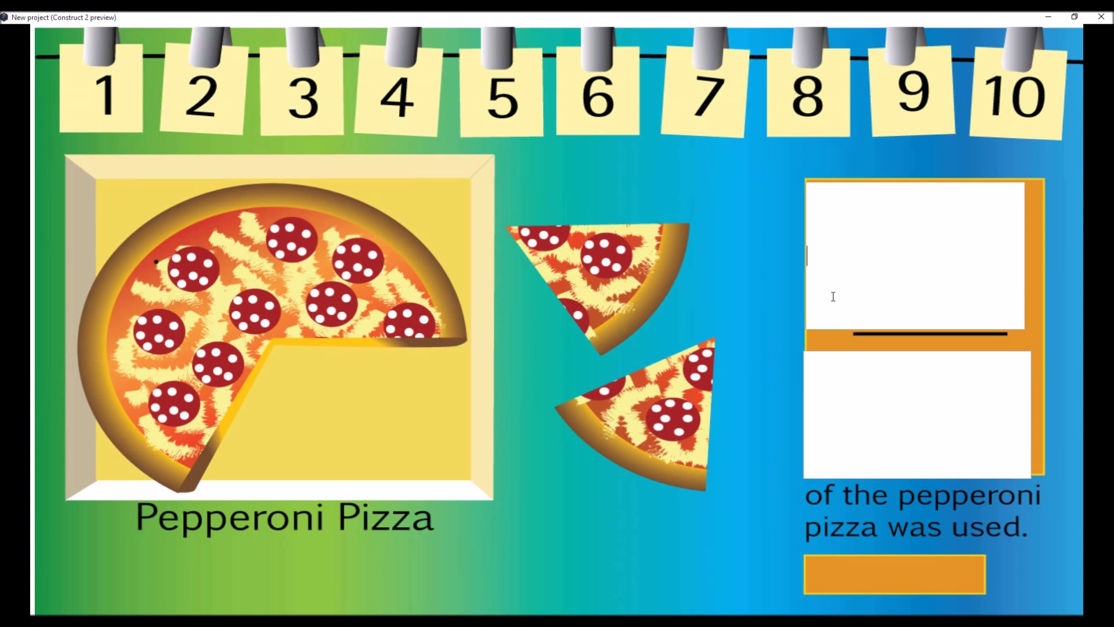
type("2")
left_click(849, 380)
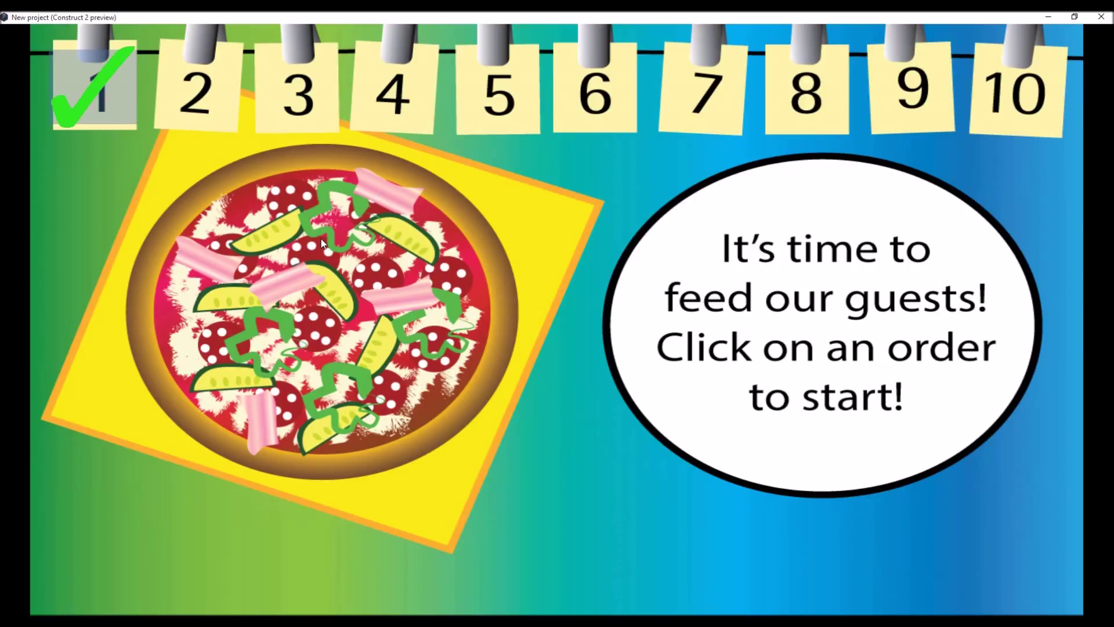
left_click(90, 78)
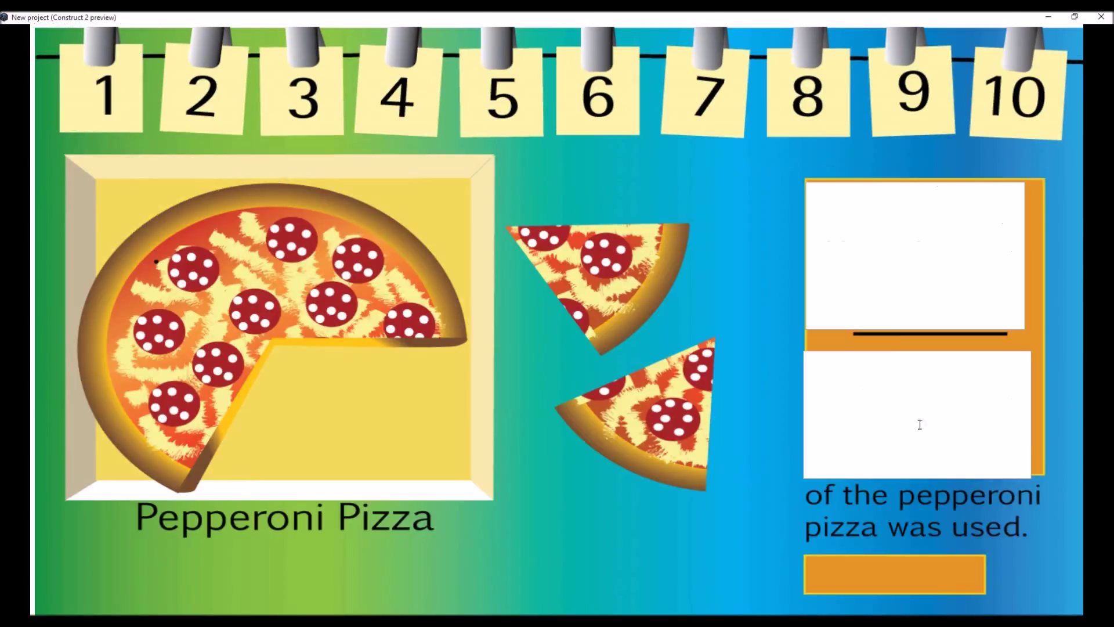
type("4")
left_click(869, 435)
type("5")
key("shift+Tab")
type("5")
left_click_drag(855, 453, 795, 398)
key("shift+Tab")
type("2")
left_click_drag(862, 401, 661, 396)
type("4")
left_click_drag(891, 438, 621, 410)
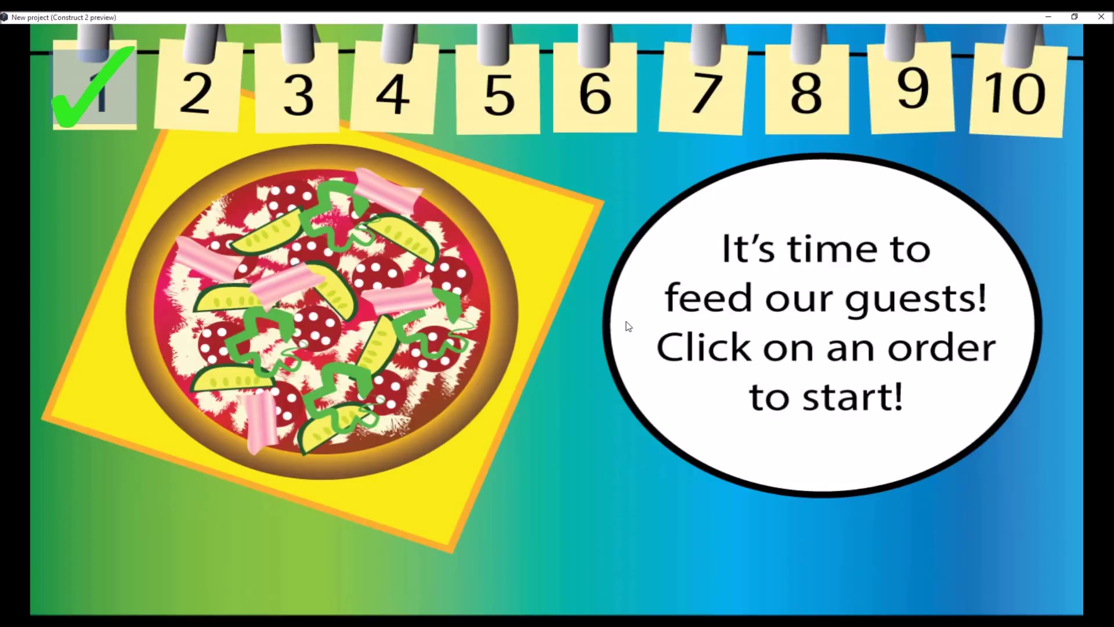
left_click(1101, 17)
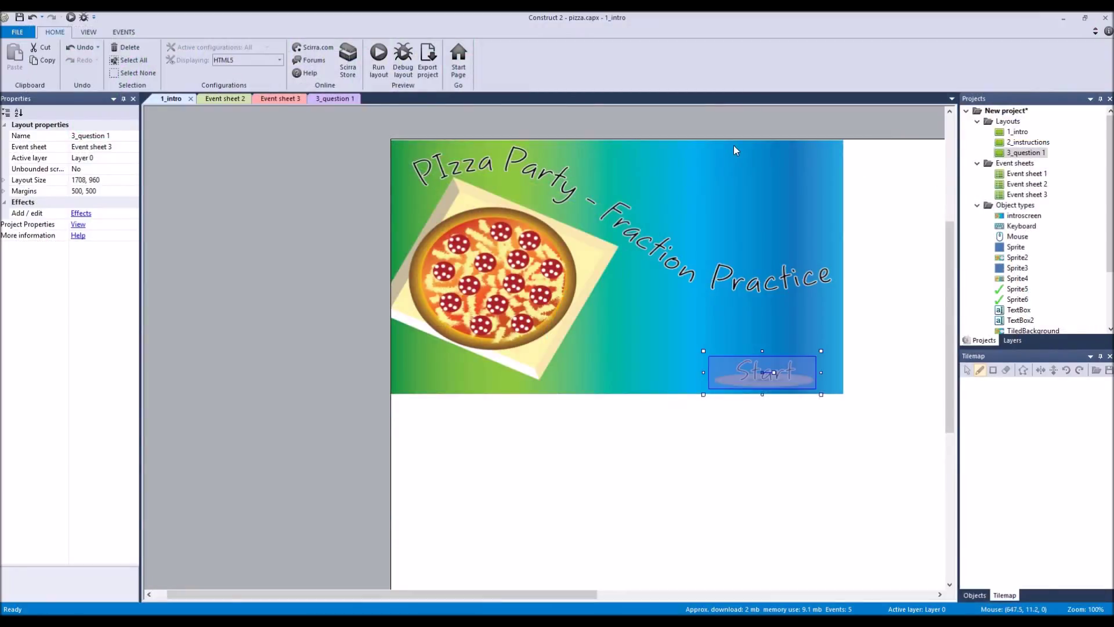